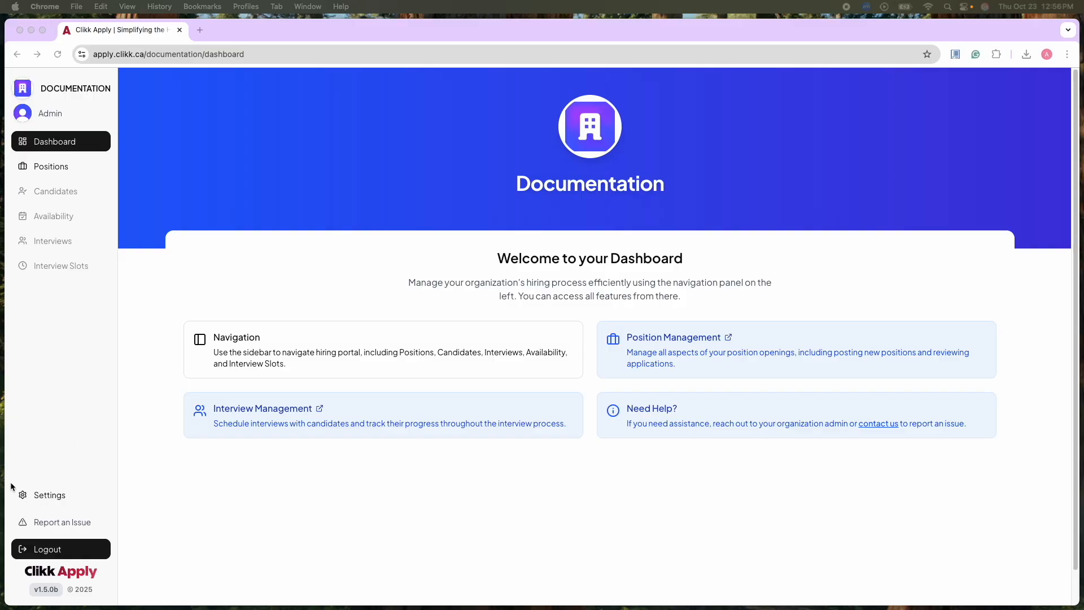
Start a new department named Video Tutorial with the description "In charge of creating all video tutorials" in the organization settings.
left_click(47, 497)
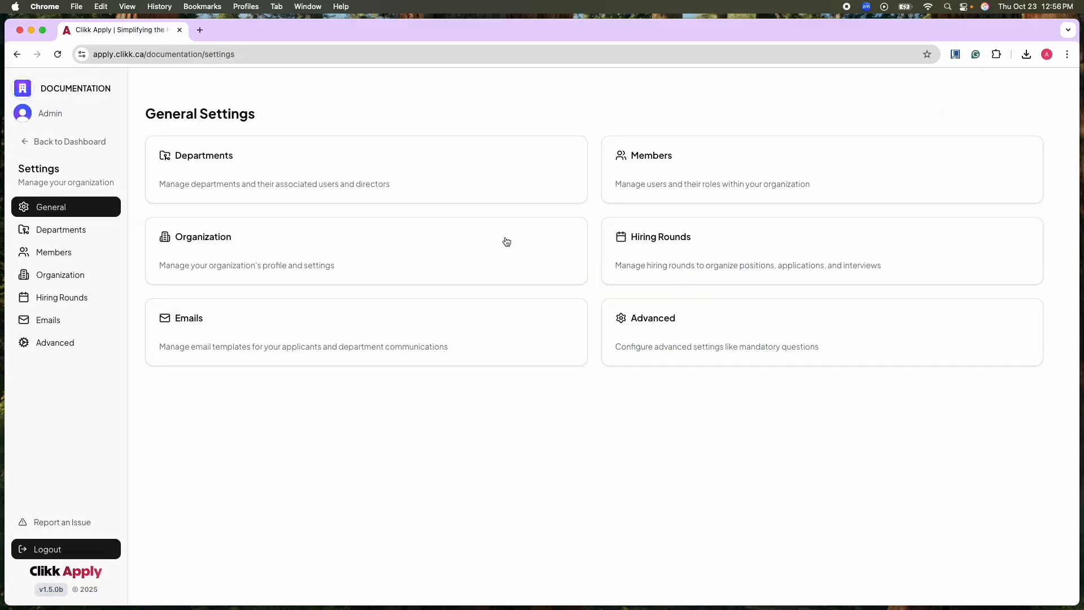
left_click(320, 171)
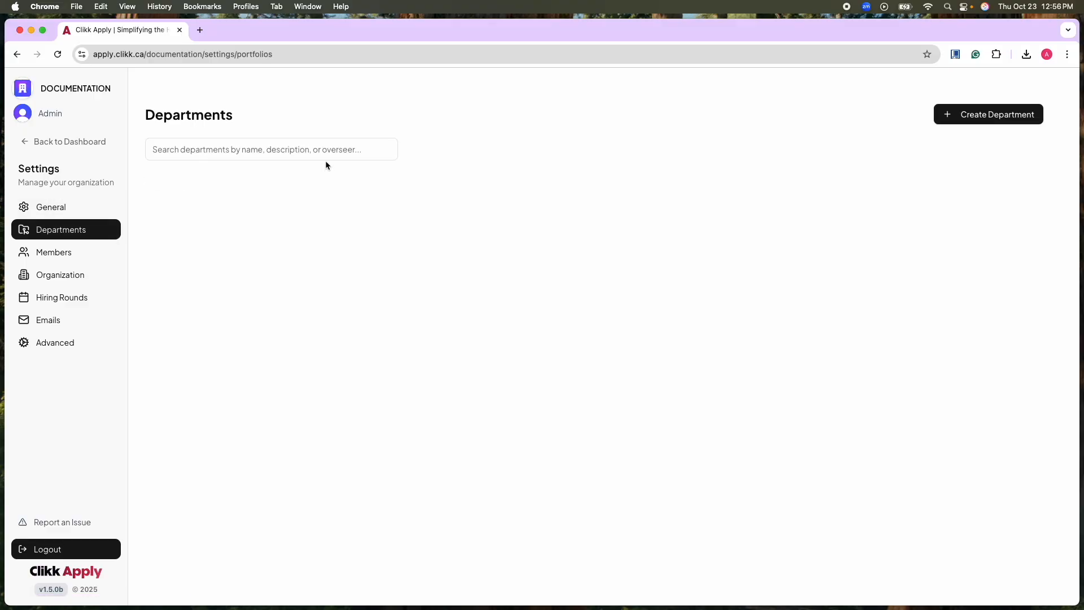
left_click(994, 116)
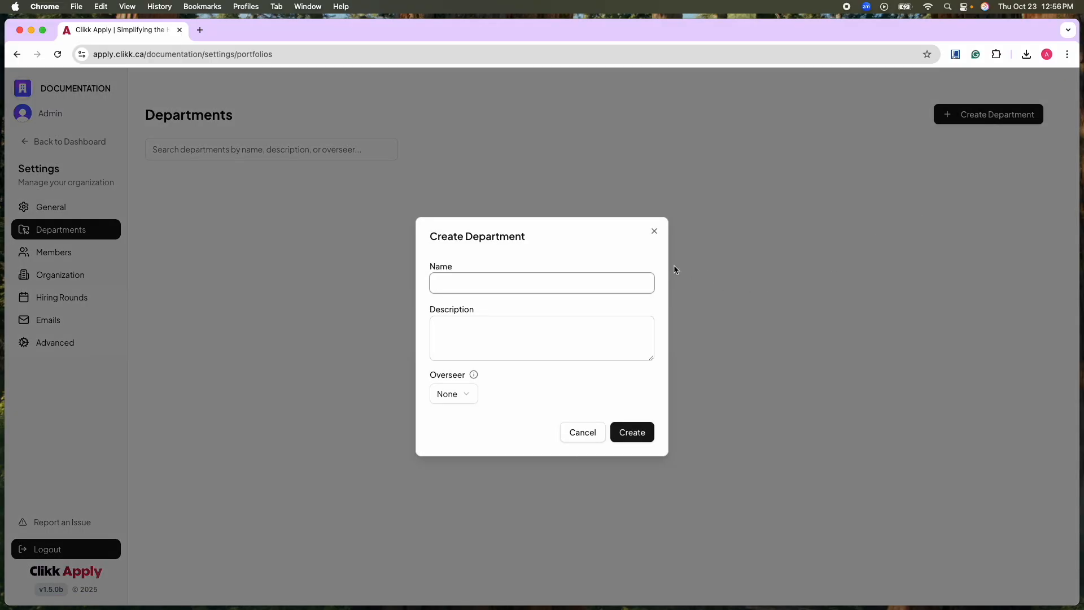
type("Video")
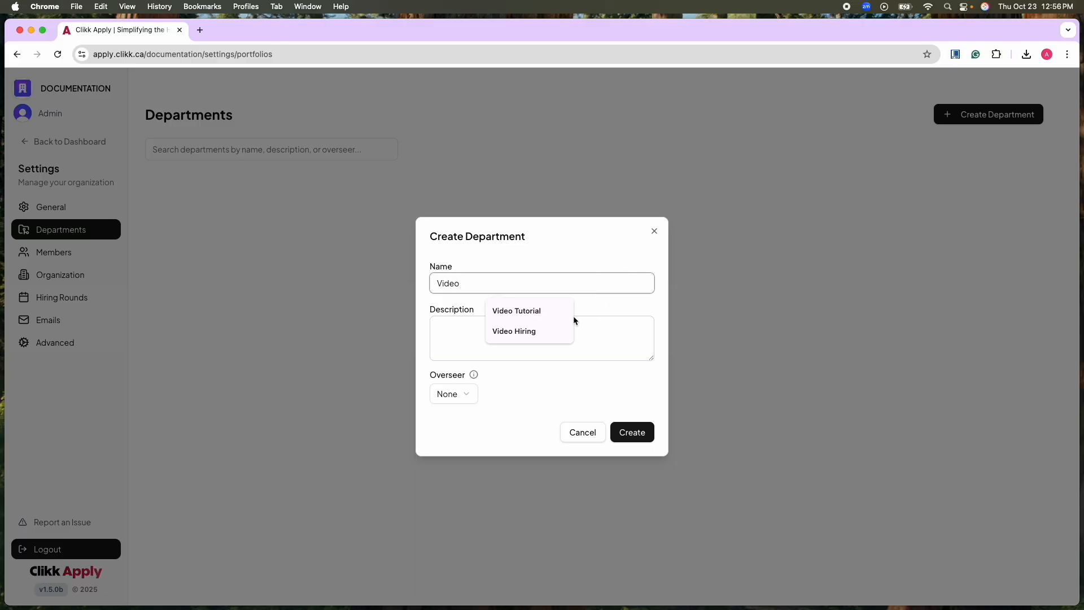
left_click(530, 311)
left_click(518, 350)
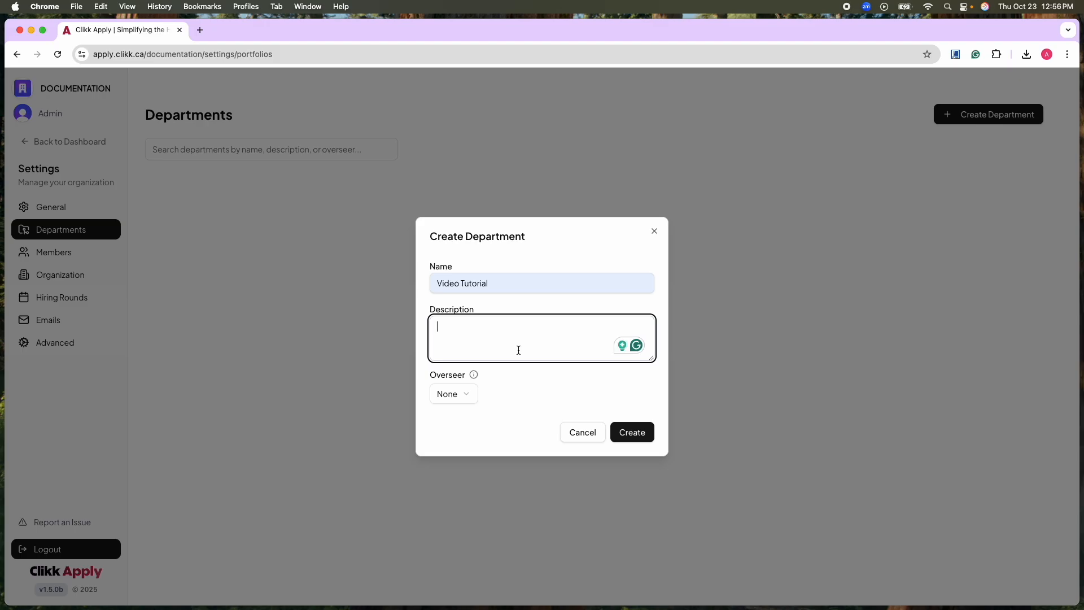
type("In charge of creating all video tutorials")
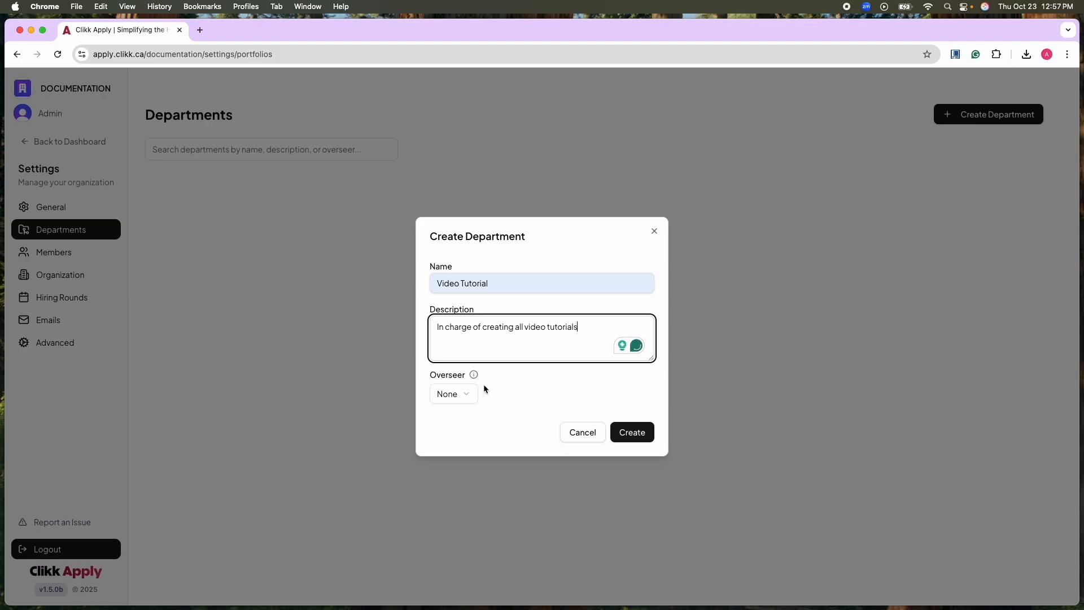
Assign Admin Support as the overseer of the Video Tutorial department and create the department.
left_click(468, 397)
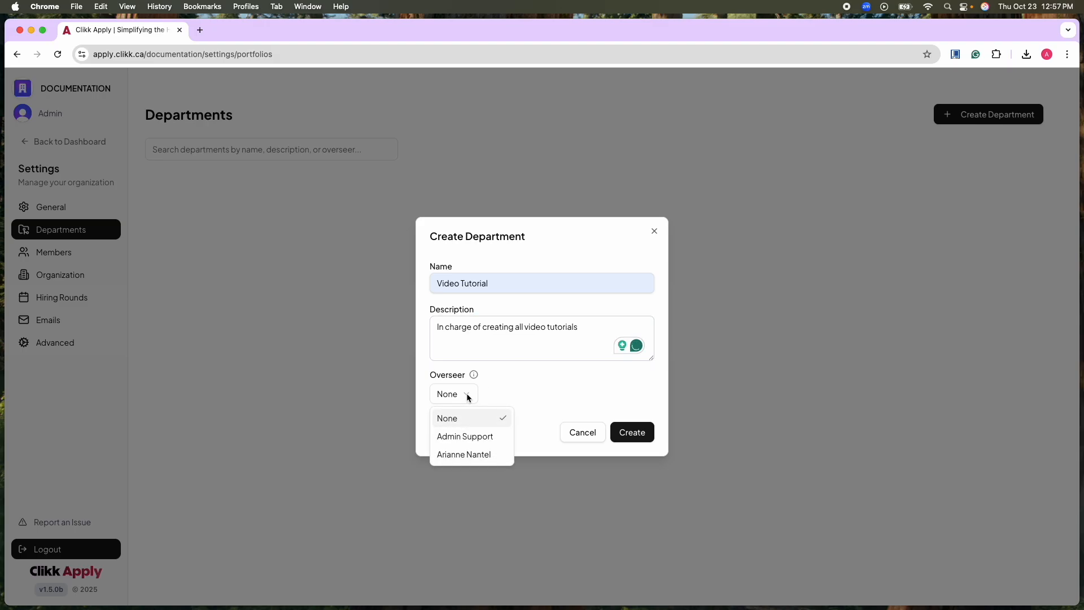
left_click(493, 440)
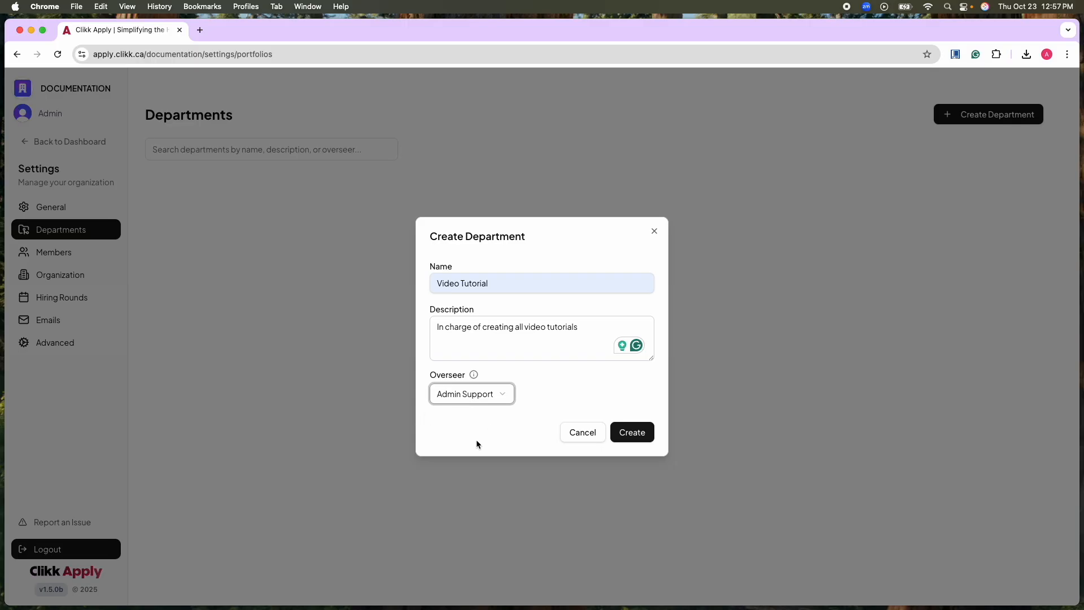
left_click(642, 436)
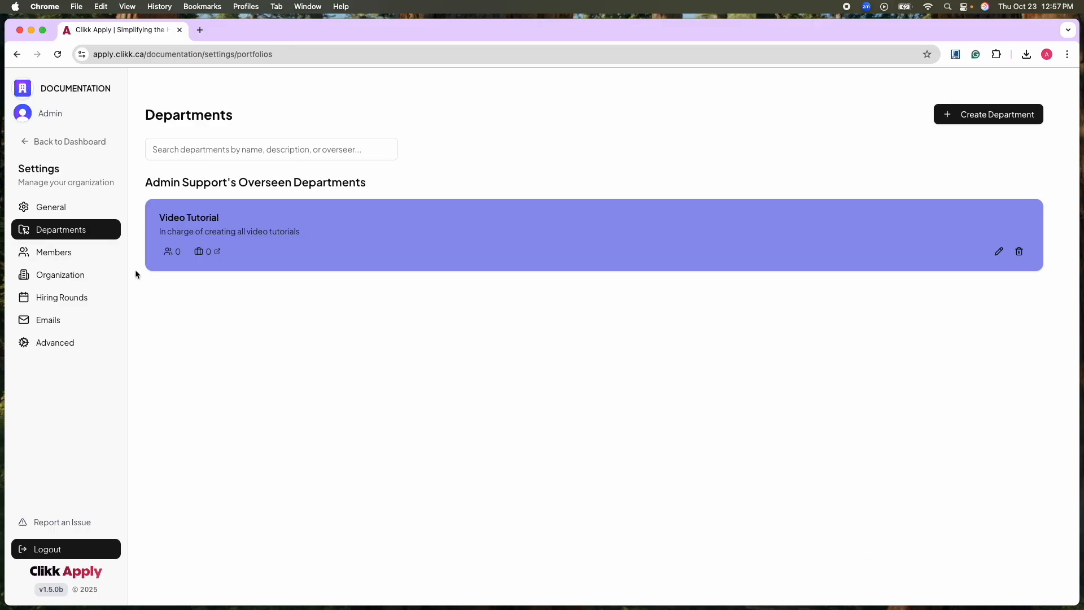
Open the invitation form for new members in the organization's member management.
left_click(77, 261)
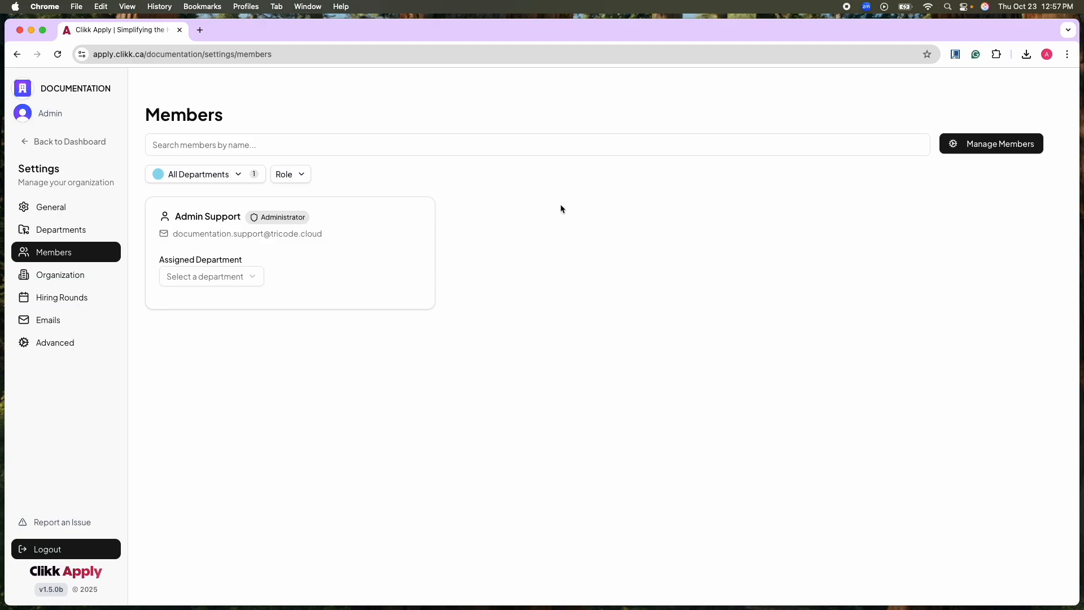
left_click(982, 144)
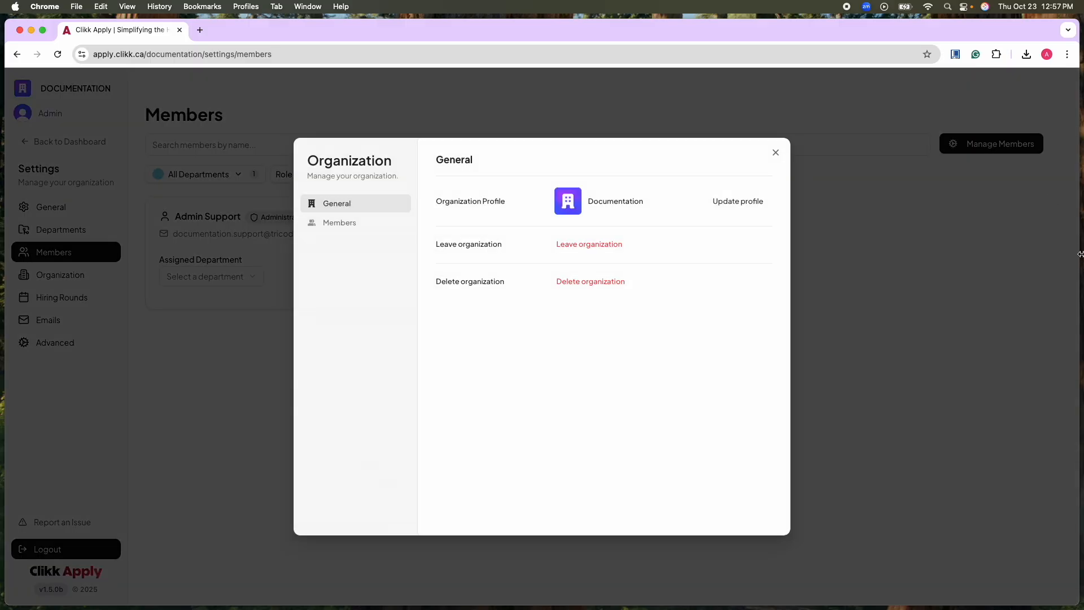
left_click(341, 223)
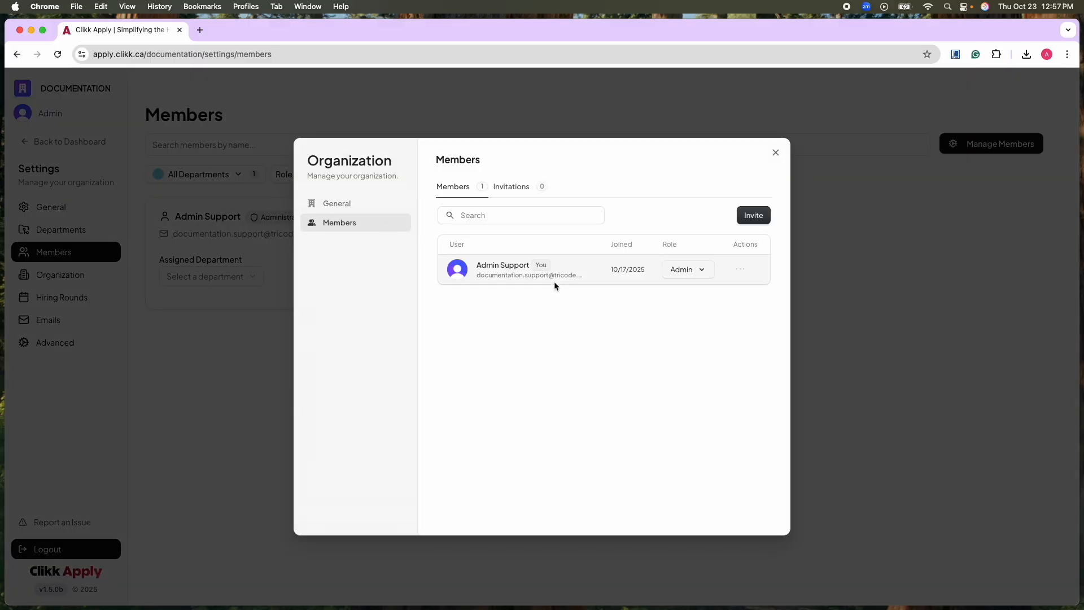
left_click(748, 219)
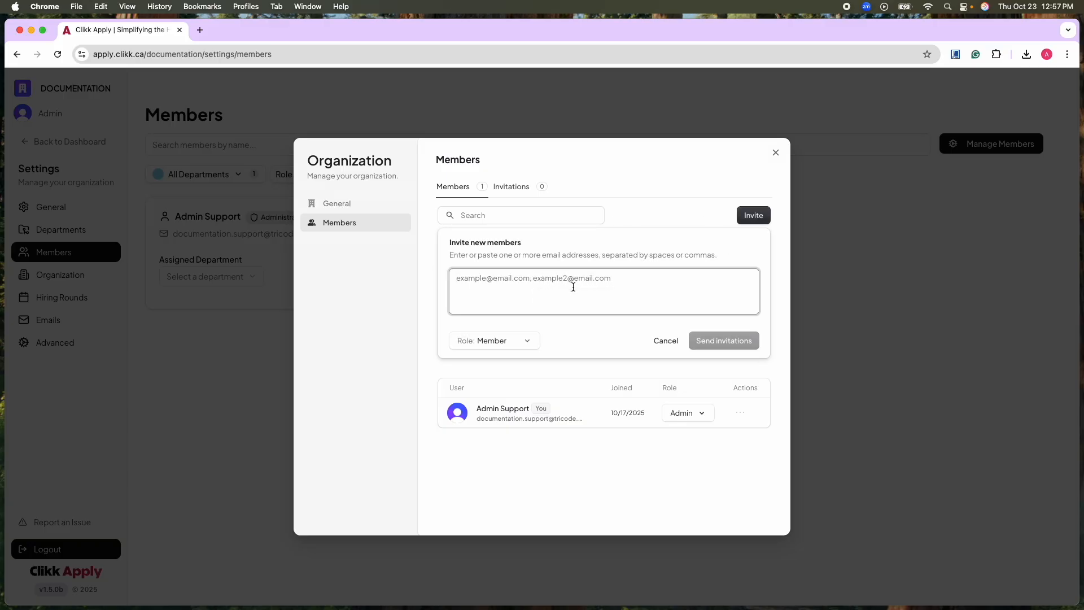
Try the Admin role for the new invitation and set it back to Member.
left_click(494, 342)
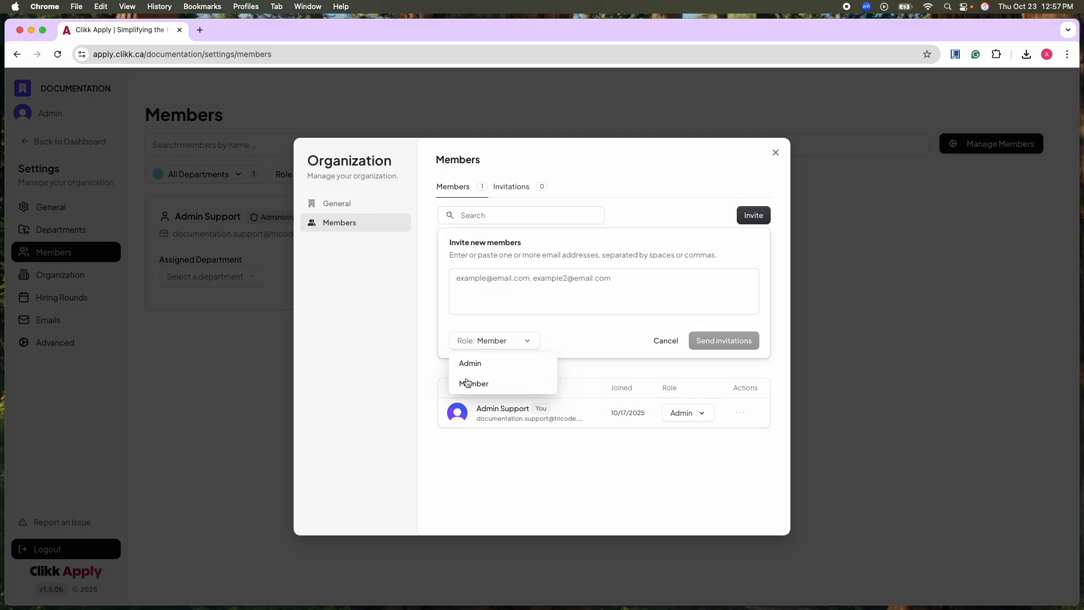
left_click(478, 305)
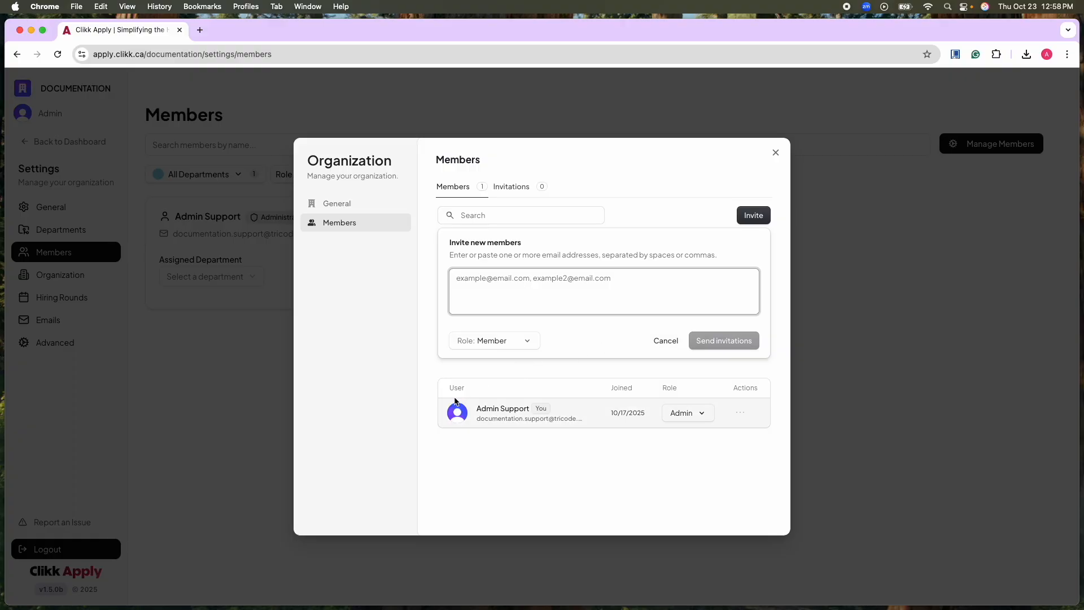
left_click(471, 344)
left_click(480, 362)
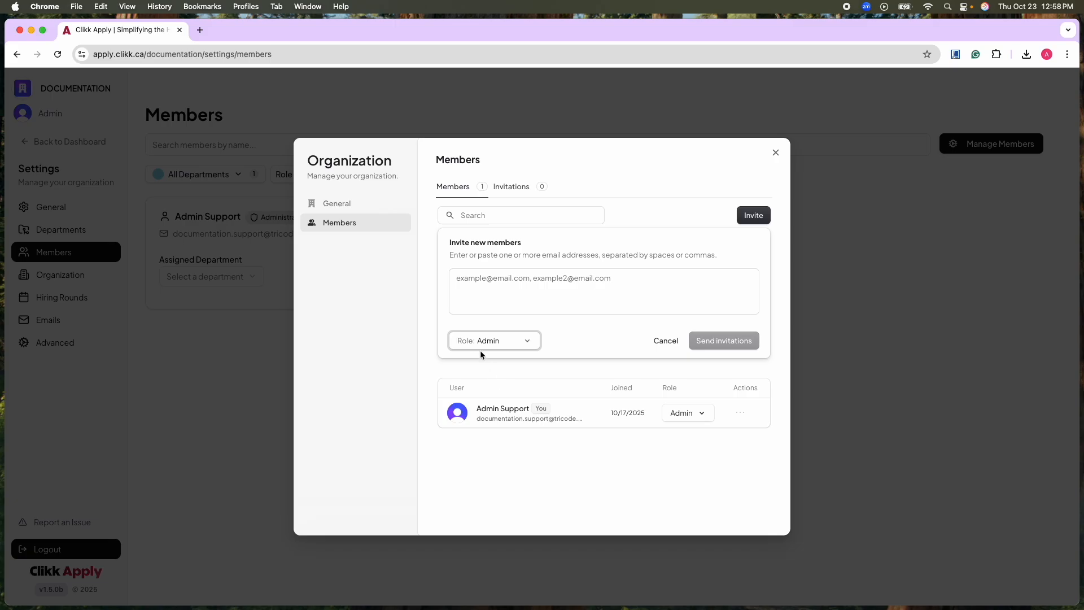
left_click(502, 342)
left_click(508, 380)
Send a Member invitation to the new member's e-mail address and close the organization's member management.
left_click(539, 307)
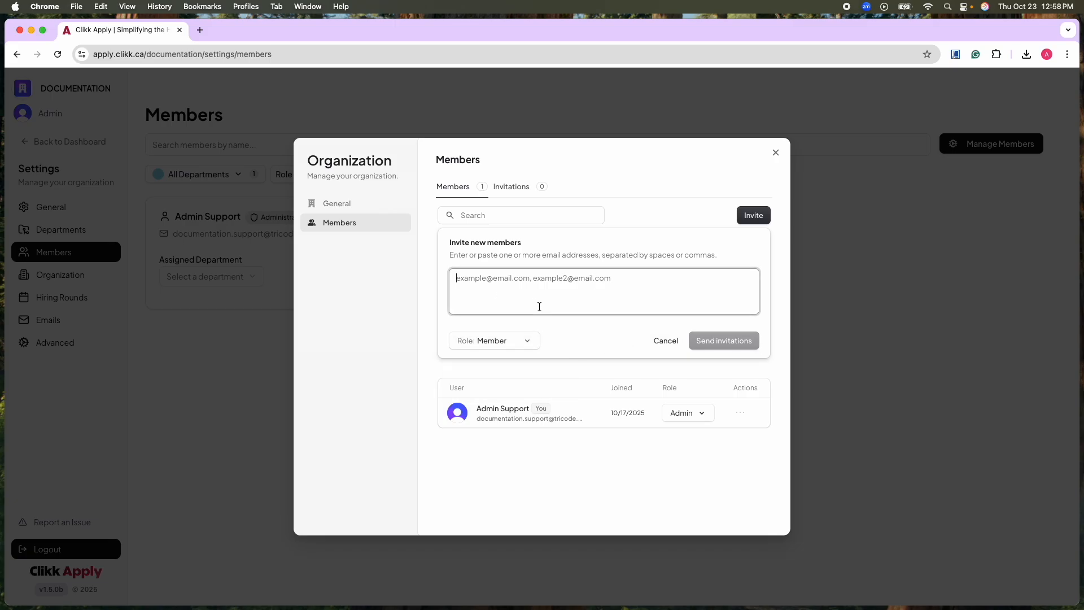
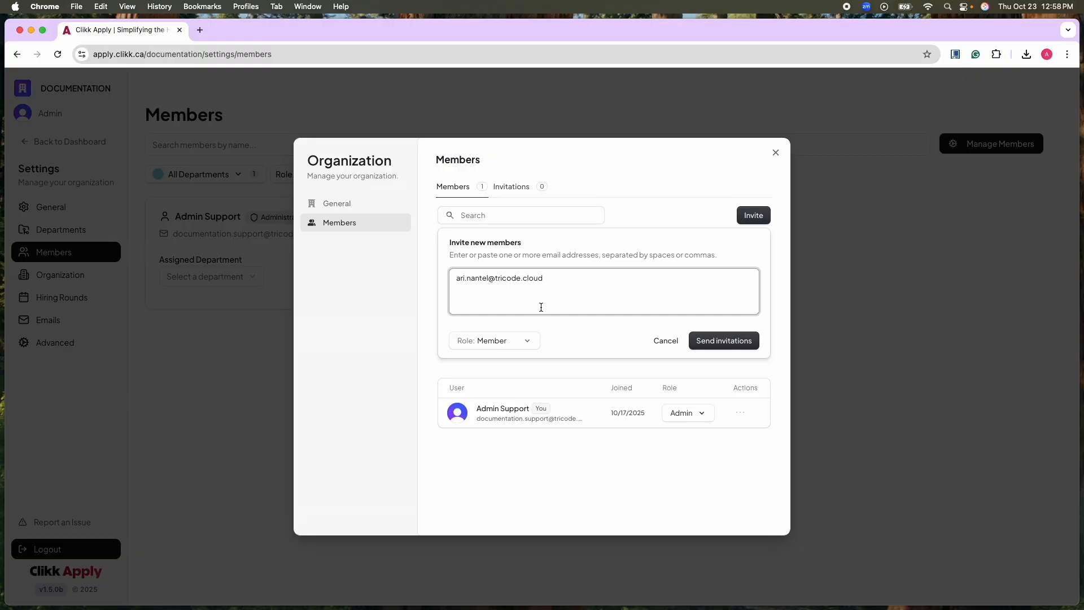
left_click(736, 348)
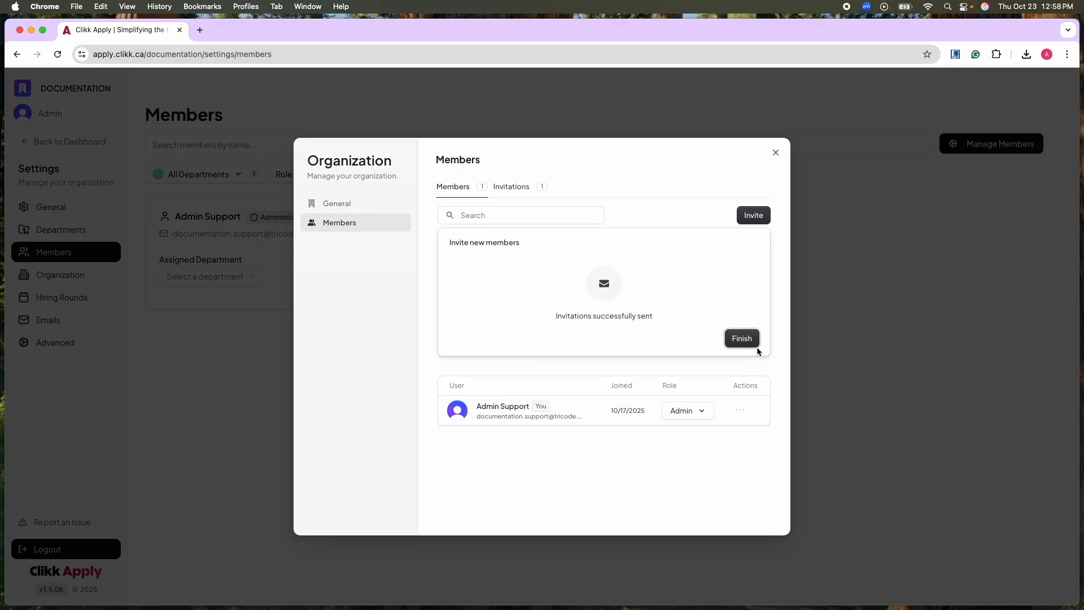
left_click(749, 345)
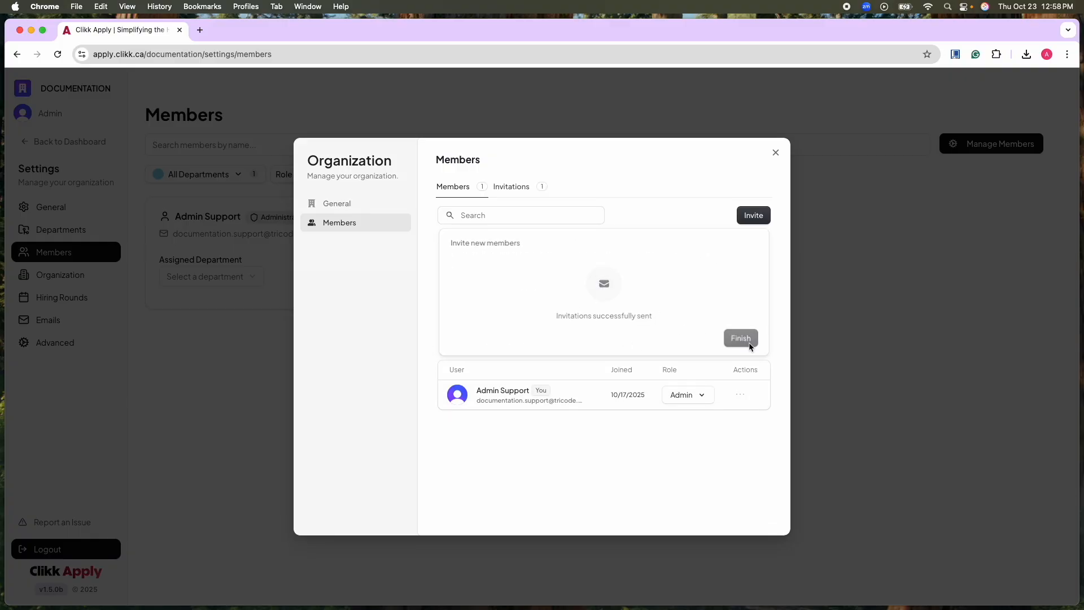
left_click(775, 153)
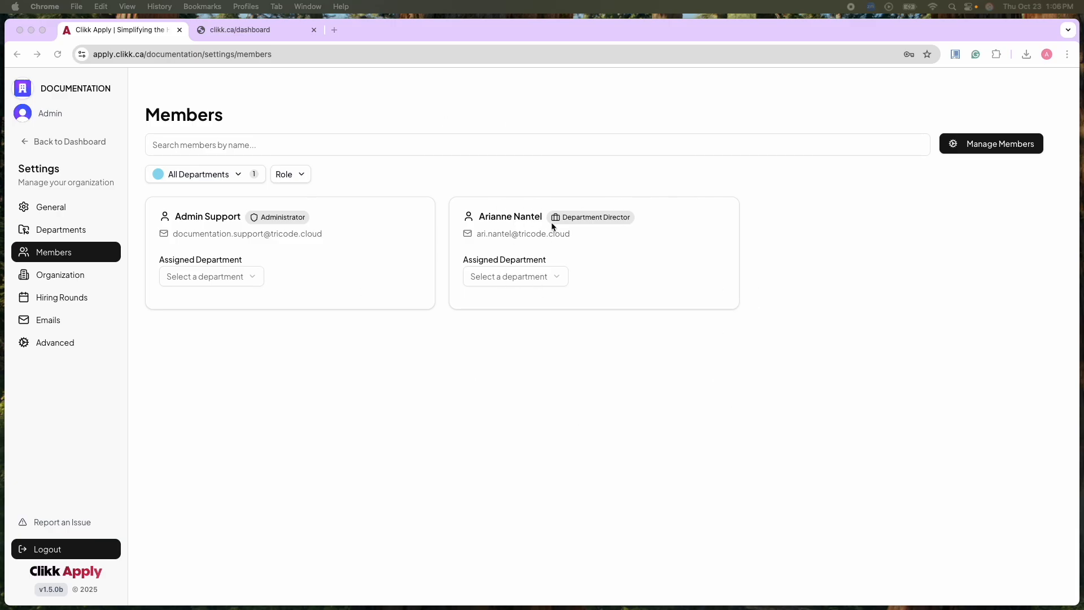
Assign the Video Tutorial department to both the department director and the Admin Support member.
left_click(525, 276)
left_click(528, 298)
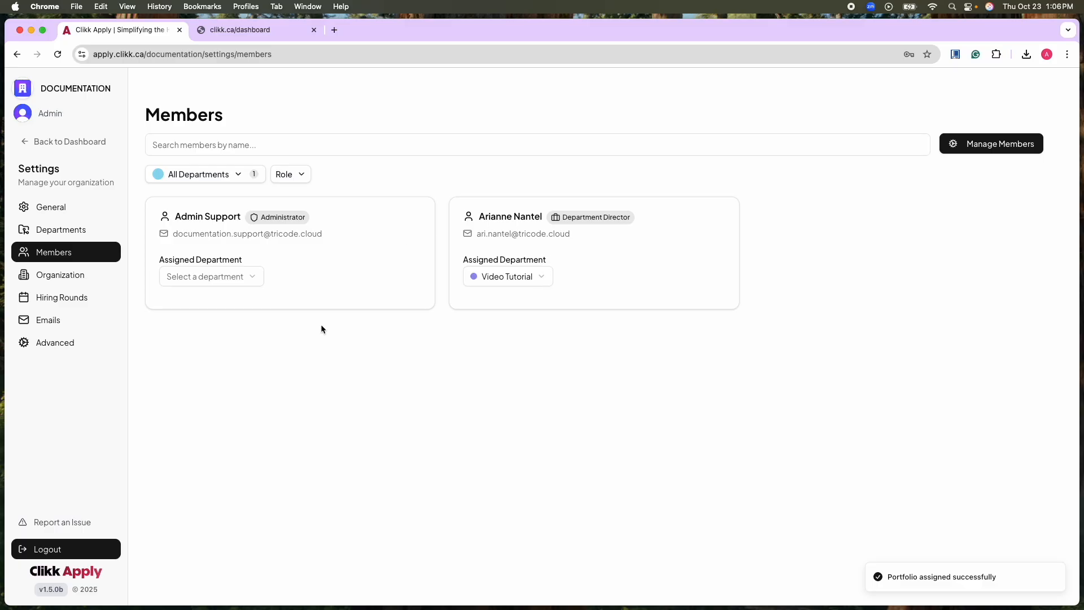
left_click(238, 277)
left_click(232, 302)
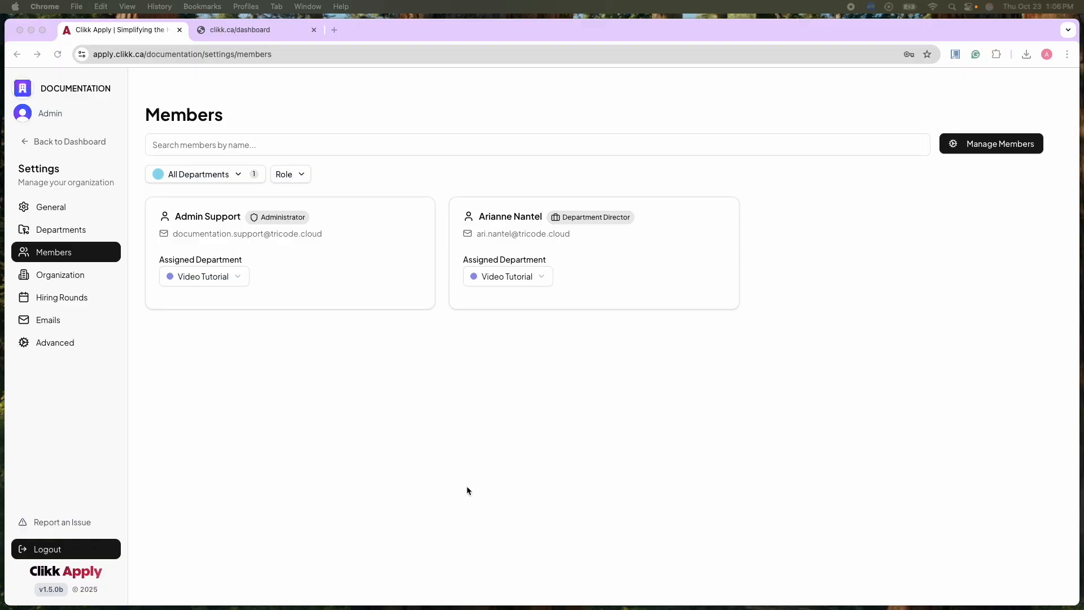
Go back to the dashboard and open the Hiring Rounds page from the general settings.
left_click(60, 296)
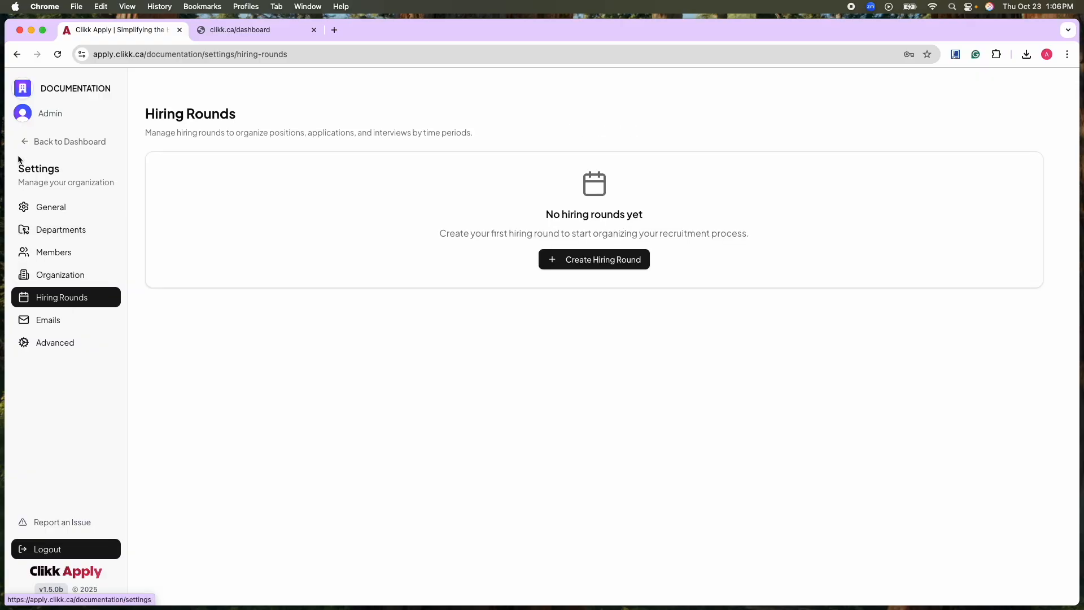
left_click(54, 142)
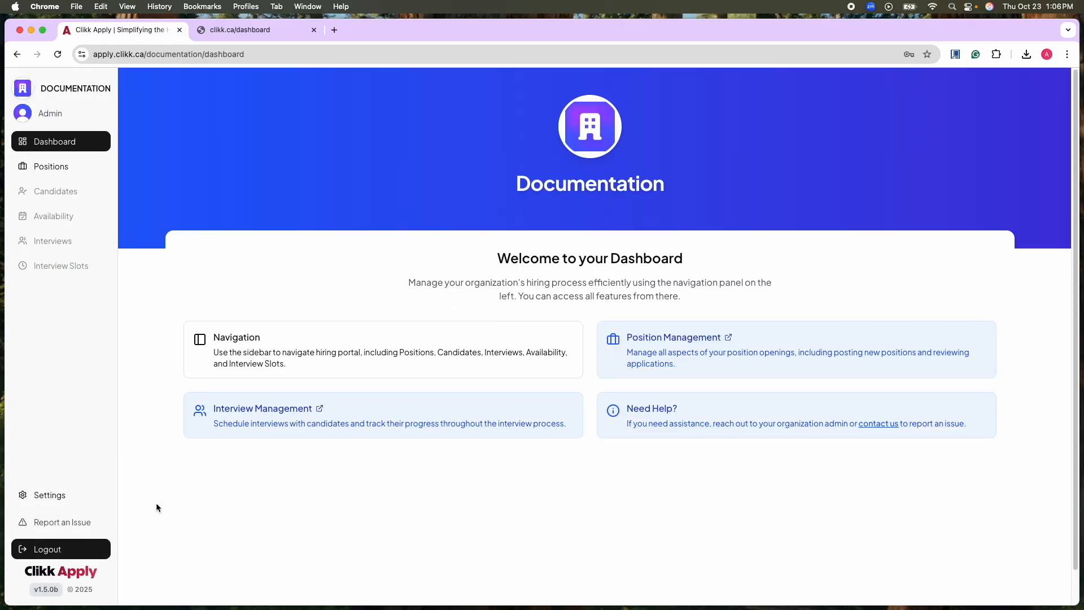
left_click(53, 496)
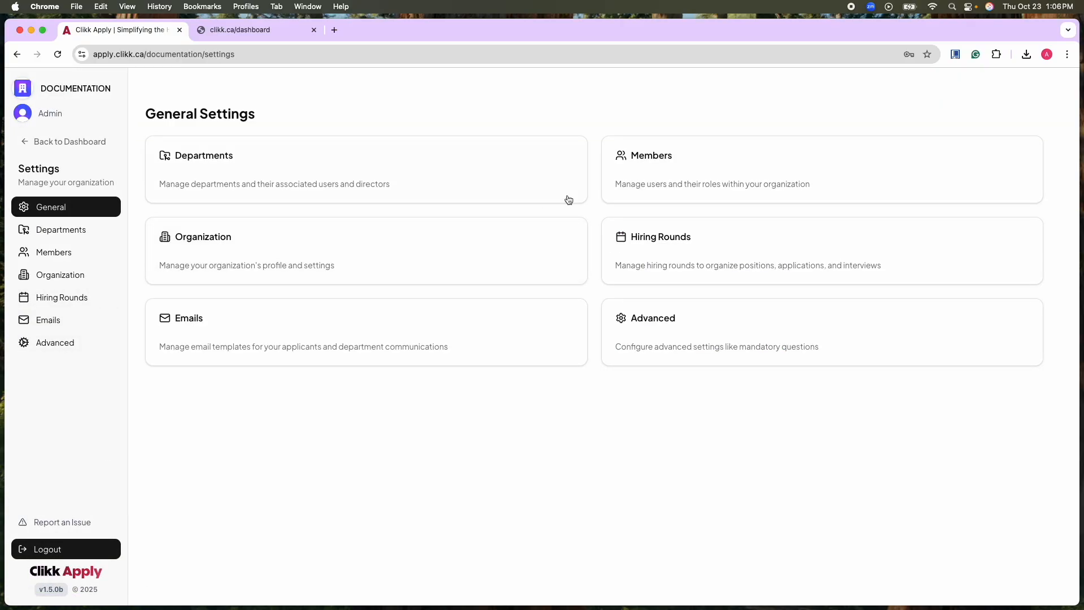
left_click(667, 235)
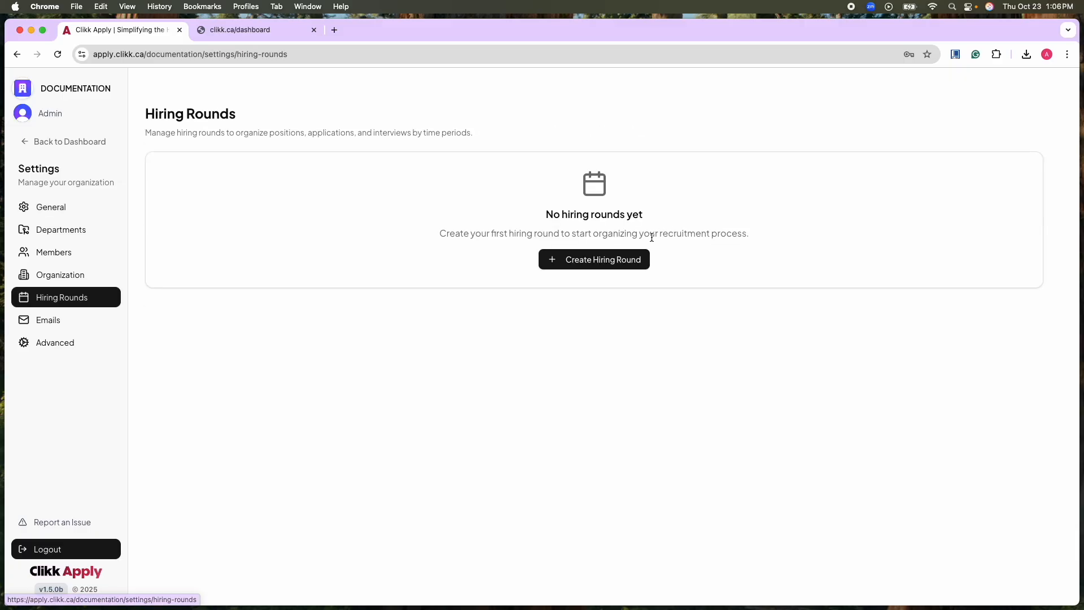
Start a new hiring round named "Test Hiring round" with the start date 2025-10-23.
left_click(581, 266)
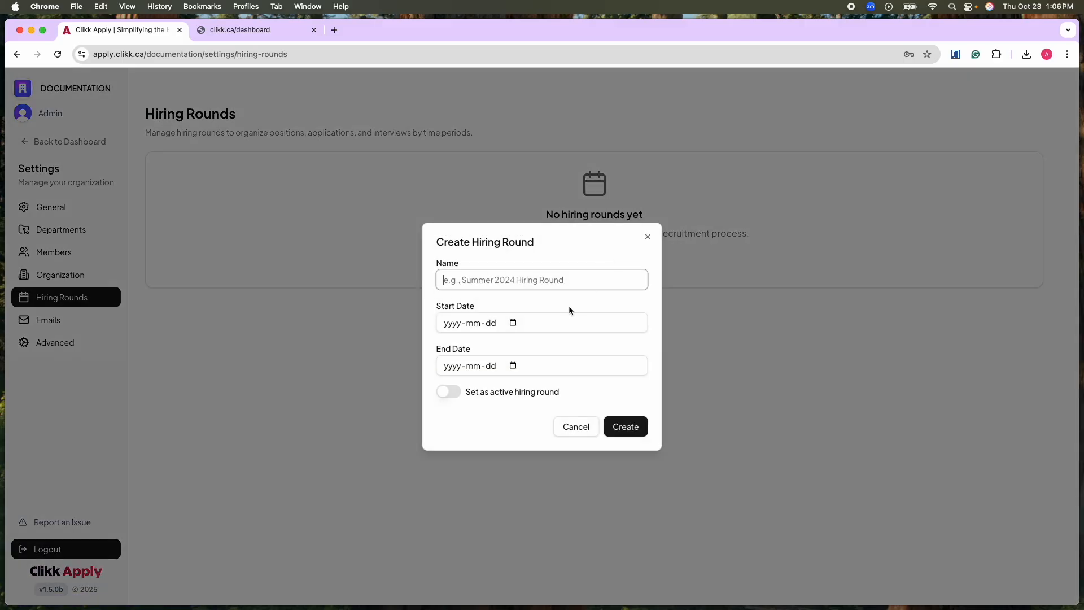
left_click(593, 280)
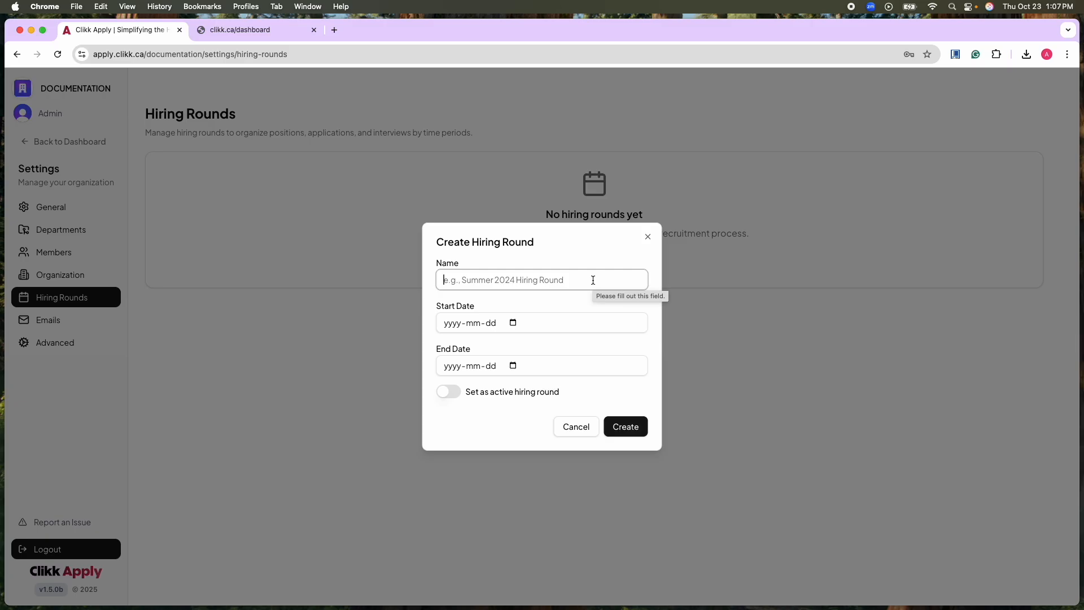
type("Te")
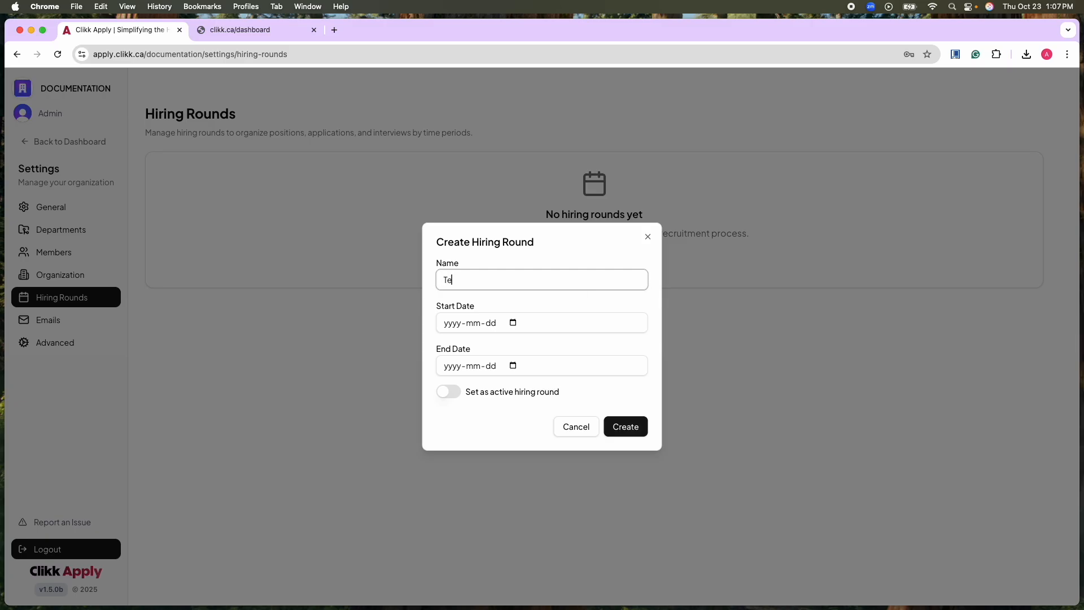
type("st Hiring round")
left_click(507, 326)
left_click(512, 323)
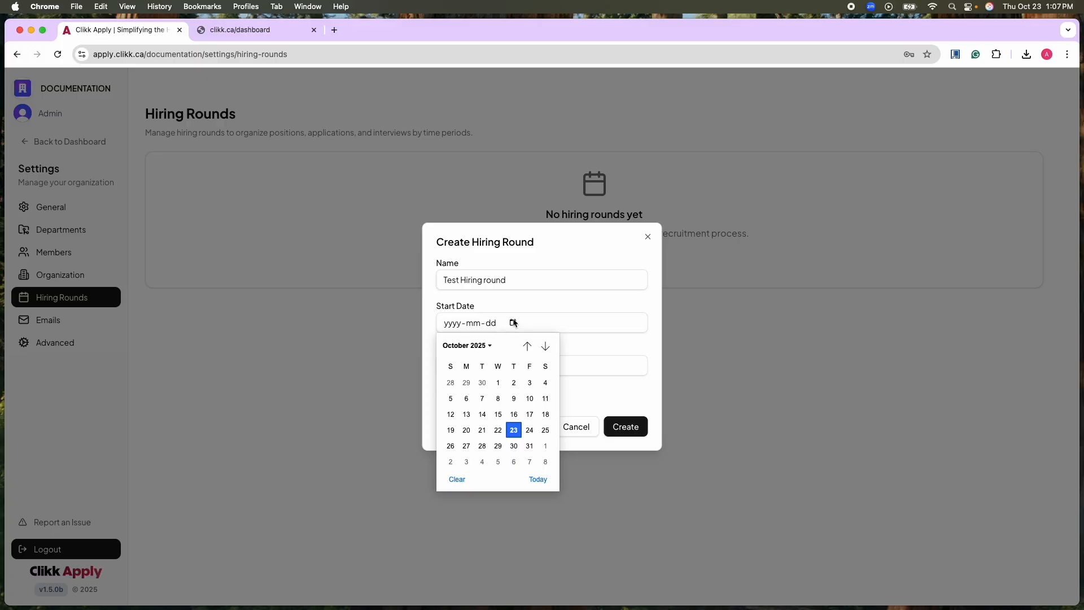
left_click(514, 431)
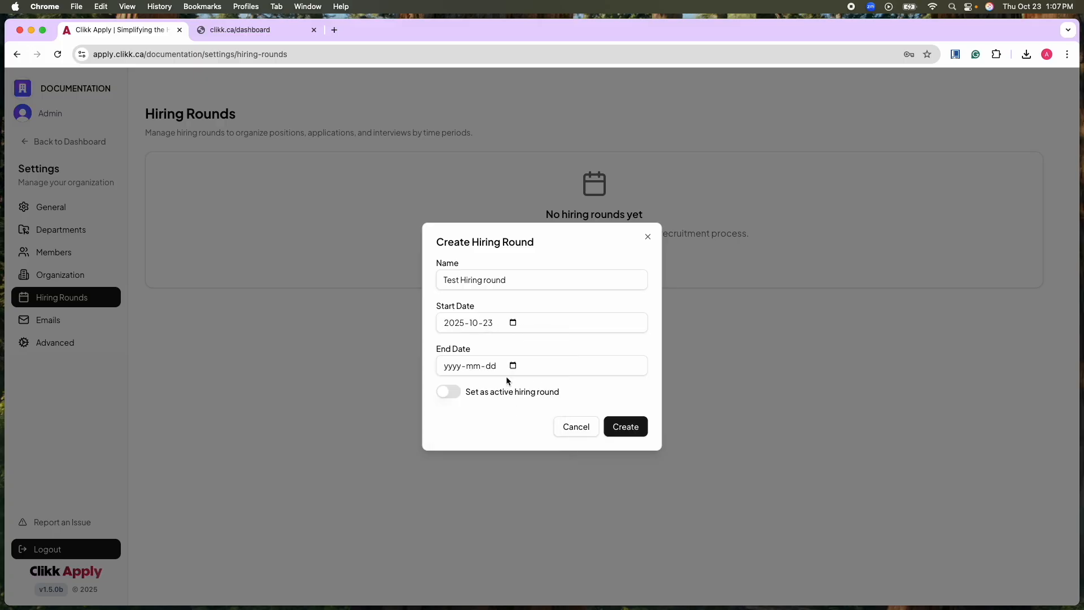
Create the hiring round as active with the end date 2025-10-30, and return to the dashboard.
left_click(513, 366)
left_click(514, 489)
left_click(455, 399)
left_click(629, 427)
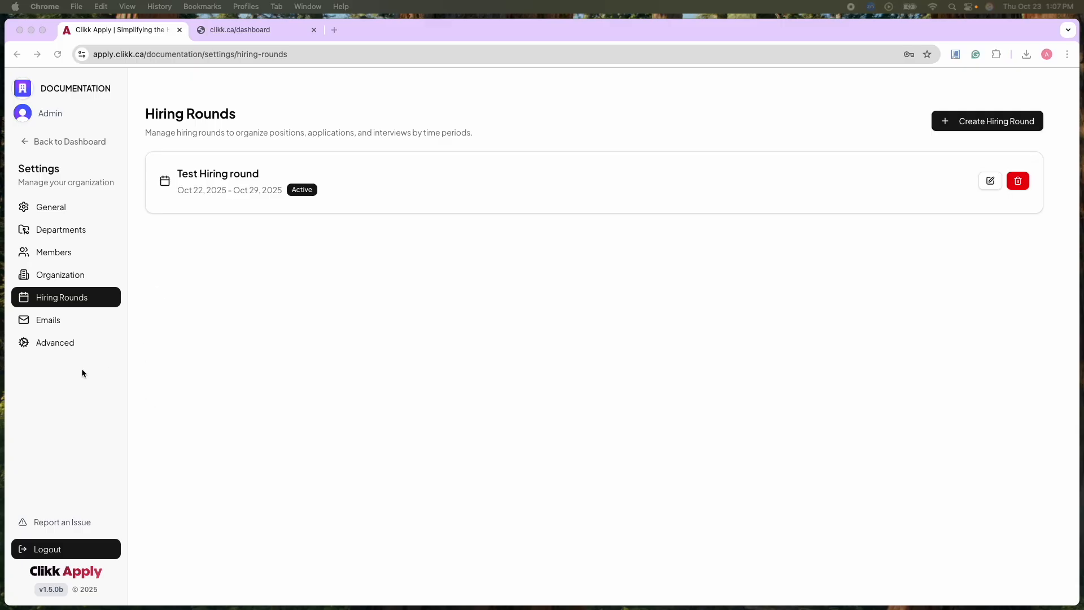
left_click(29, 142)
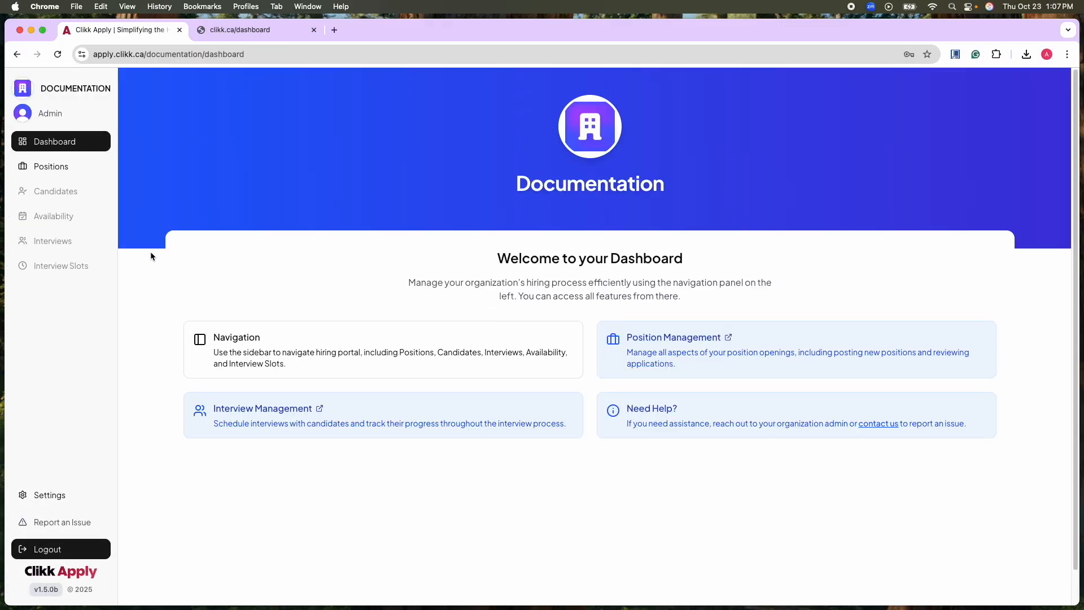
Start a new position assigned to the Video Tutorial department and the Test Hiring round.
left_click(70, 179)
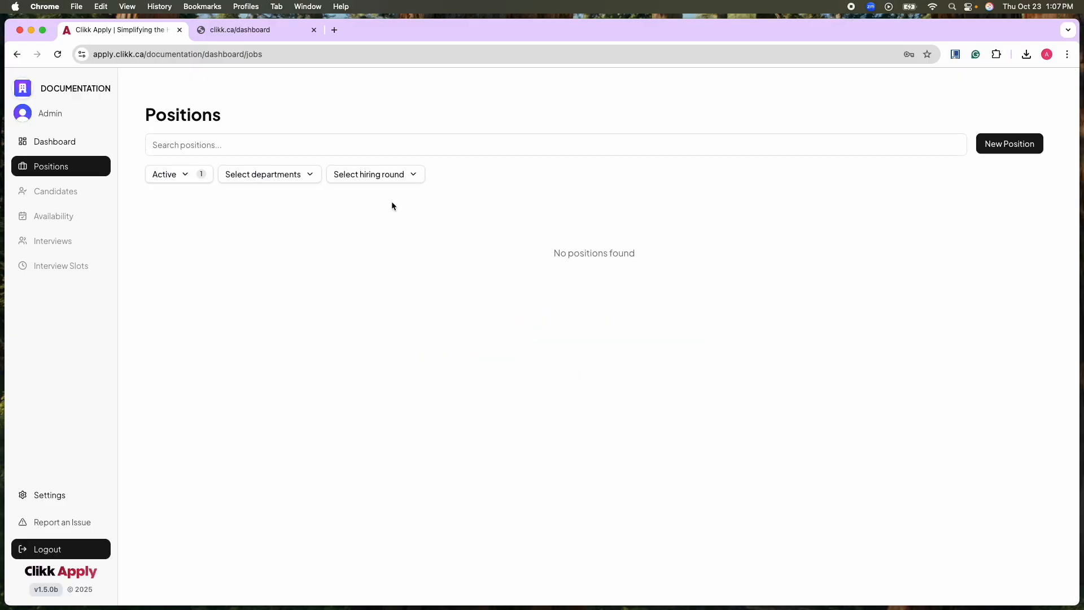
left_click(993, 144)
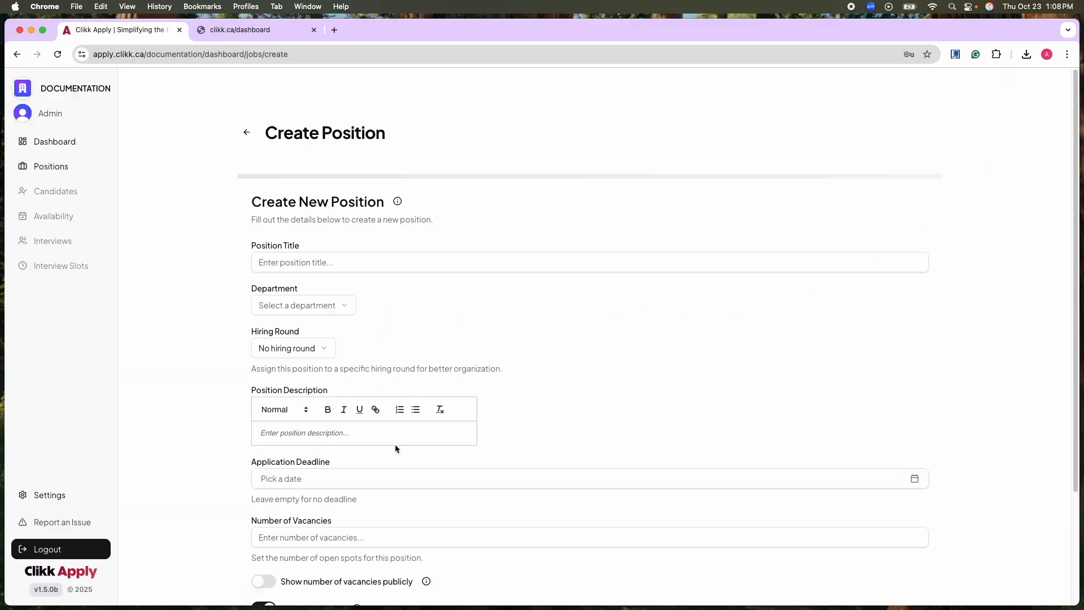
scroll(650, 442, "down", 5)
scroll(649, 444, "up", 1)
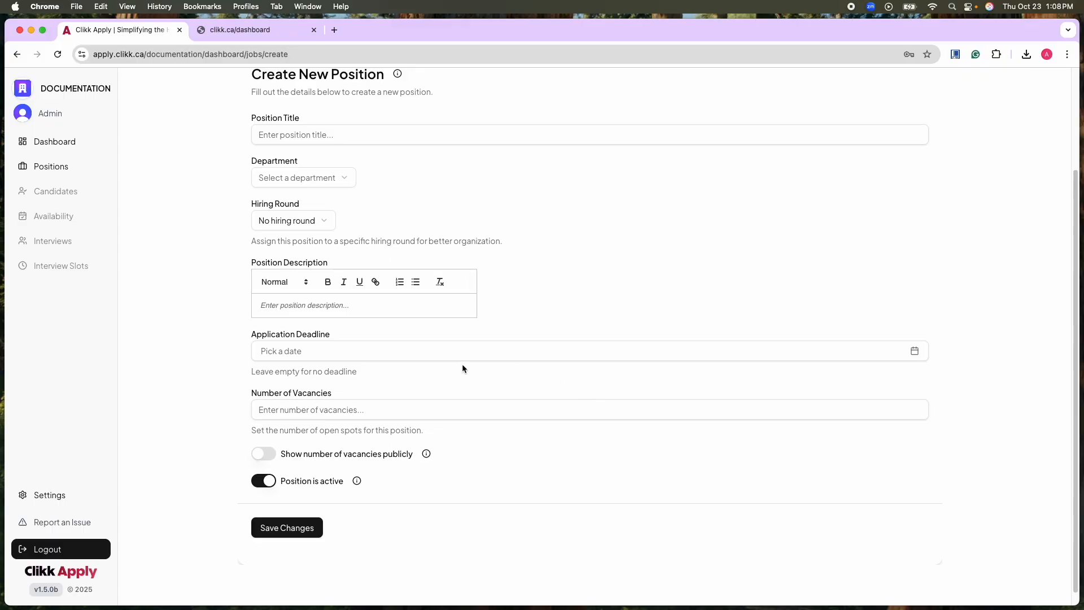
left_click(345, 180)
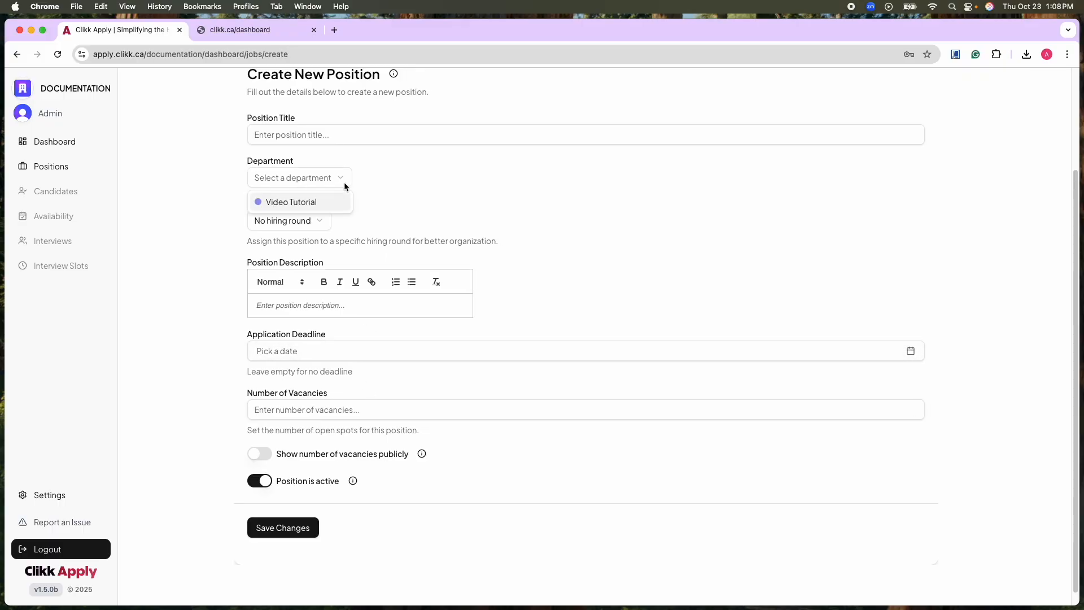
left_click(320, 202)
left_click(312, 222)
left_click(303, 267)
Title the new position "Test Position".
left_click(315, 136)
type("Test")
key("BackSpace")
key("BackSpace")
type("st")
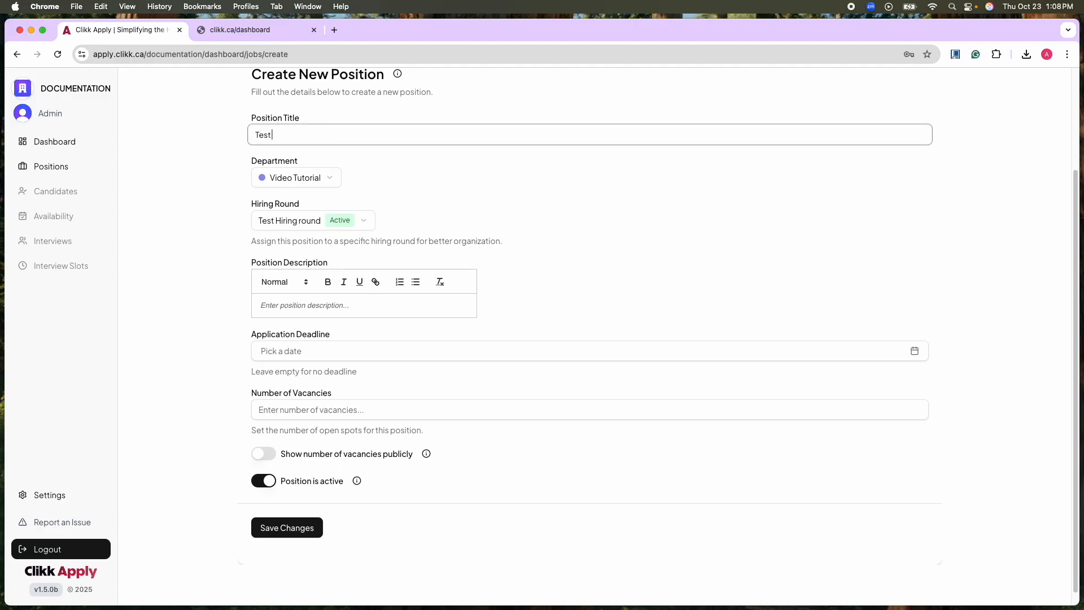
type(" Position")
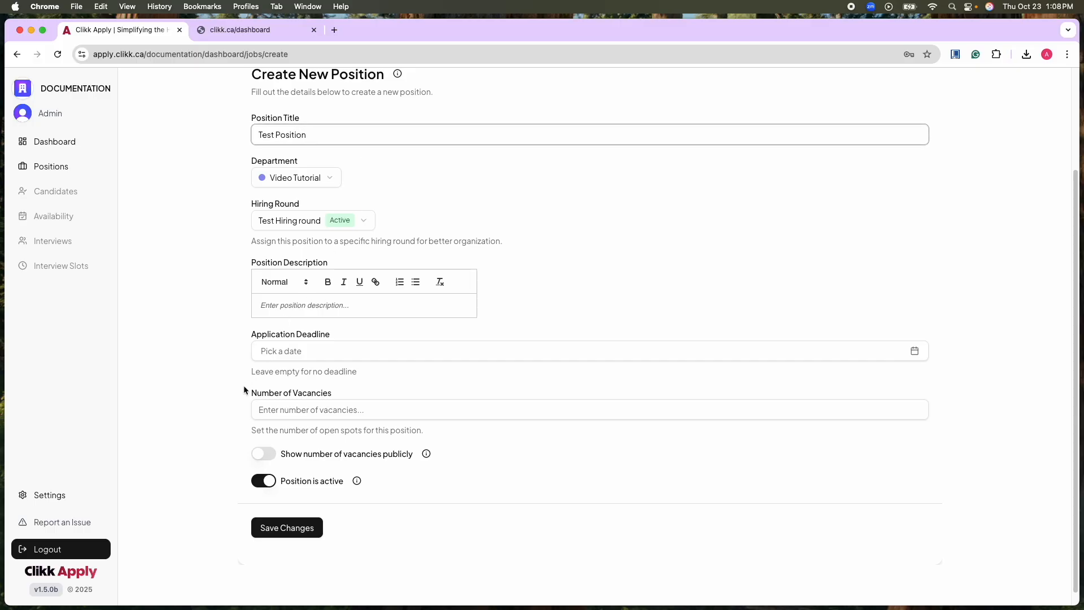
Enter "Test!" as the position description.
left_click(316, 305)
scroll(364, 379, "down", 1)
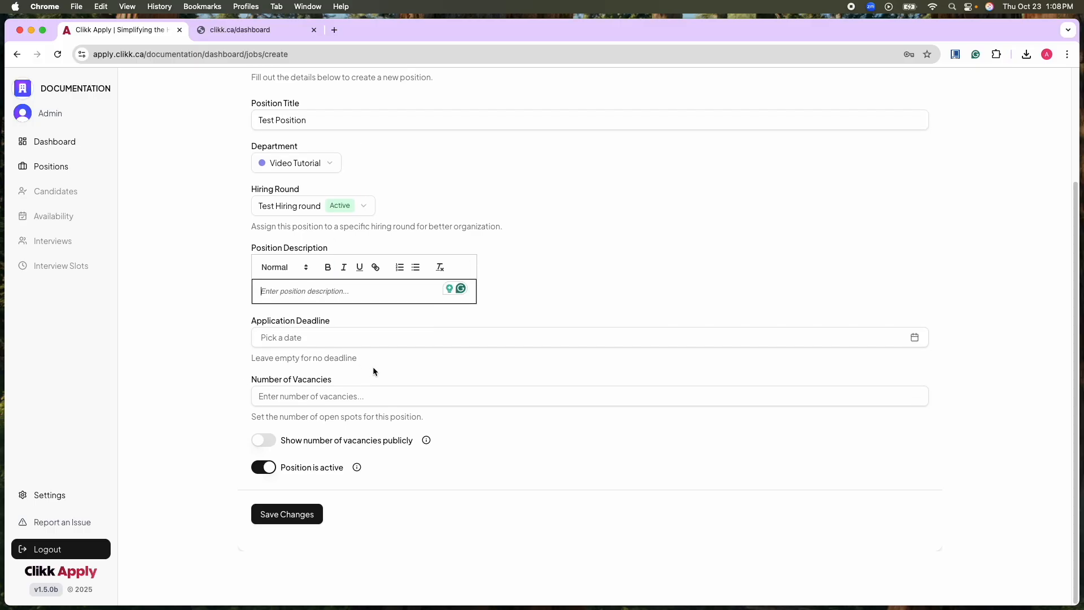
type("TEst")
key("BackSpace")
key("BackSpace")
key("BackSpace")
type("est")
Set the application deadline to October 29th, 2025 and the number of vacancies to 3.
left_click(367, 333)
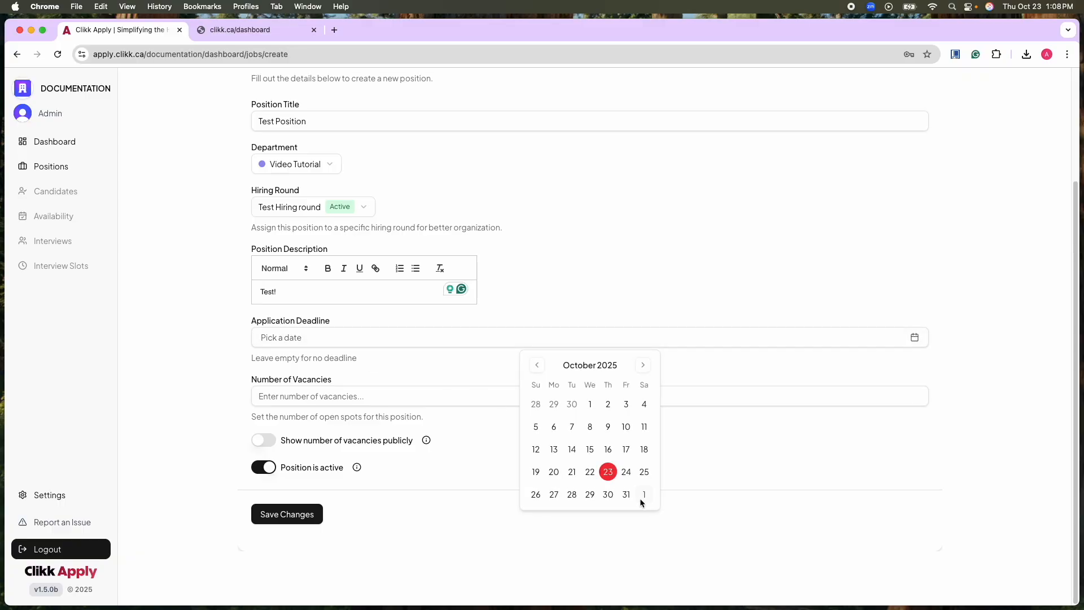
left_click(587, 495)
left_click(370, 396)
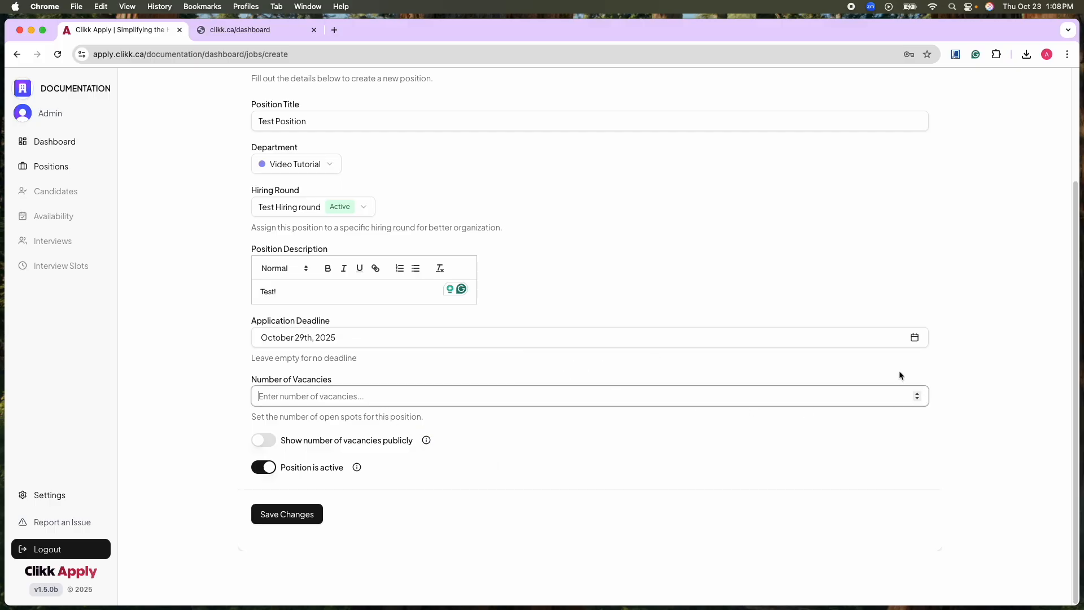
left_click(918, 394)
left_click(919, 394)
left_click(918, 393)
Show the number of vacancies publicly, keep the position active, and save it.
left_click(263, 442)
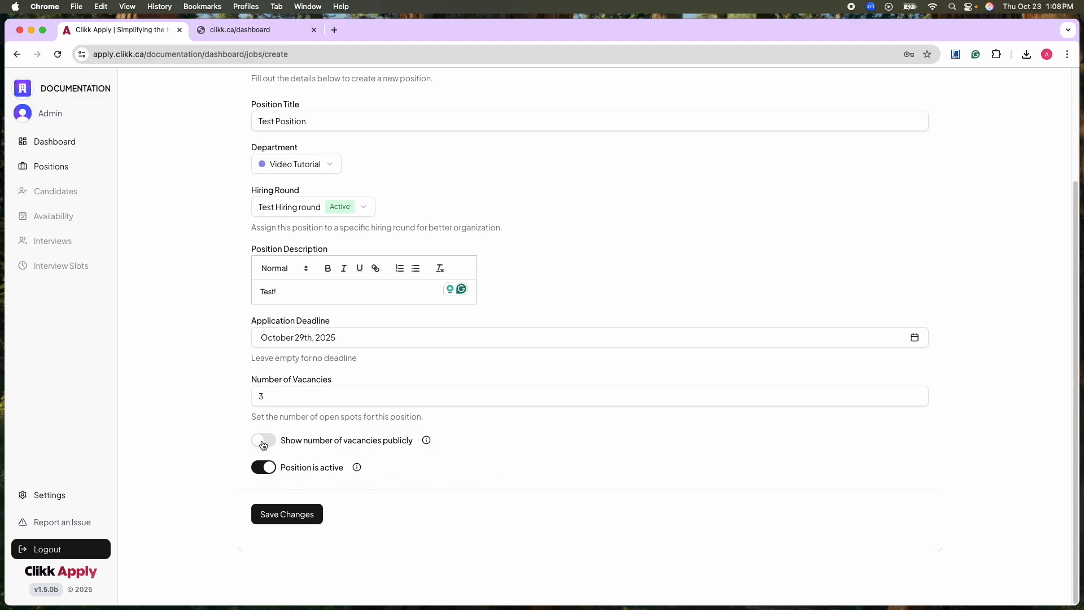
left_click(273, 472)
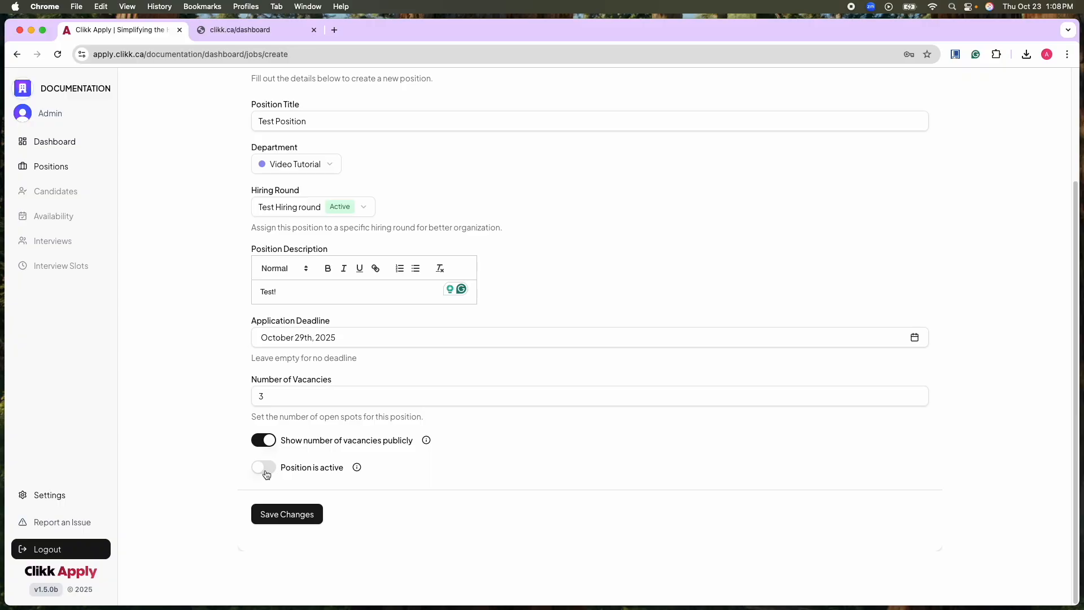
left_click(265, 471)
mouse_move(429, 445)
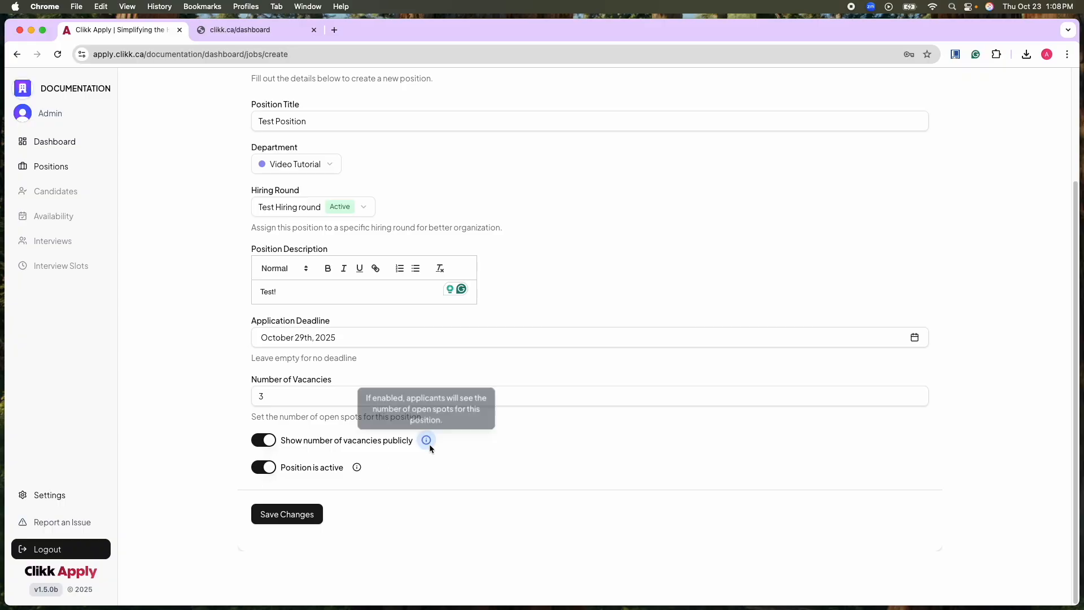
left_click(296, 513)
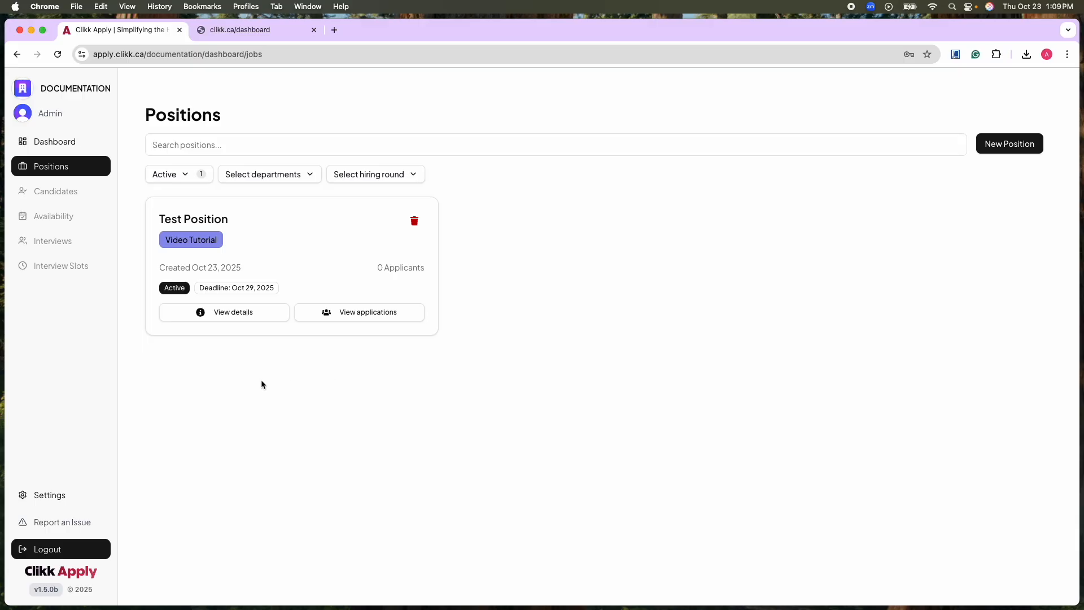
Open the details of Test Position and start a new question in its application questions.
left_click(249, 314)
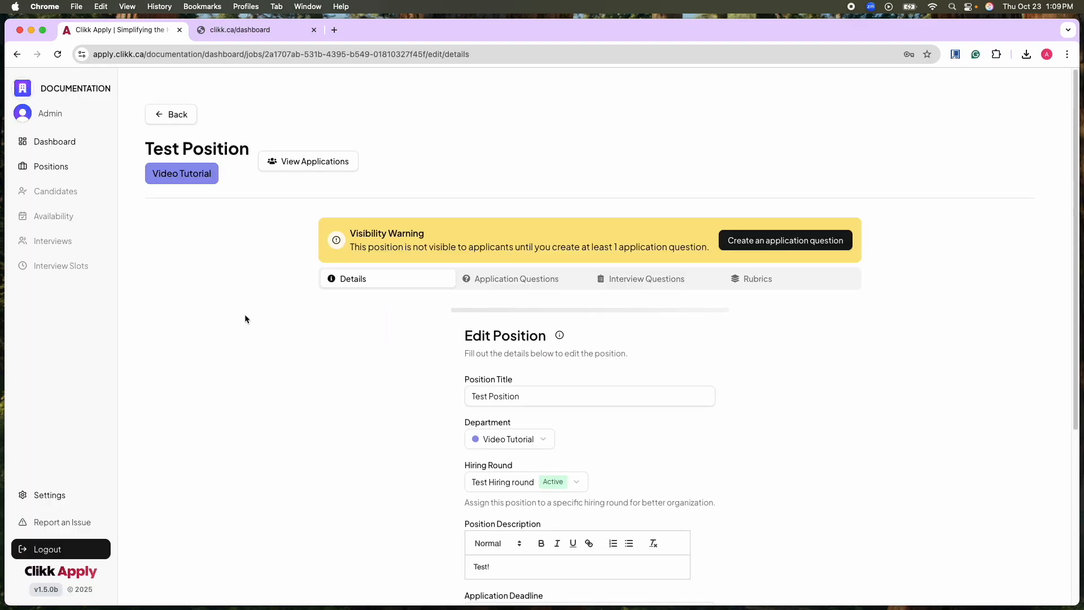
scroll(281, 357, "down", 3)
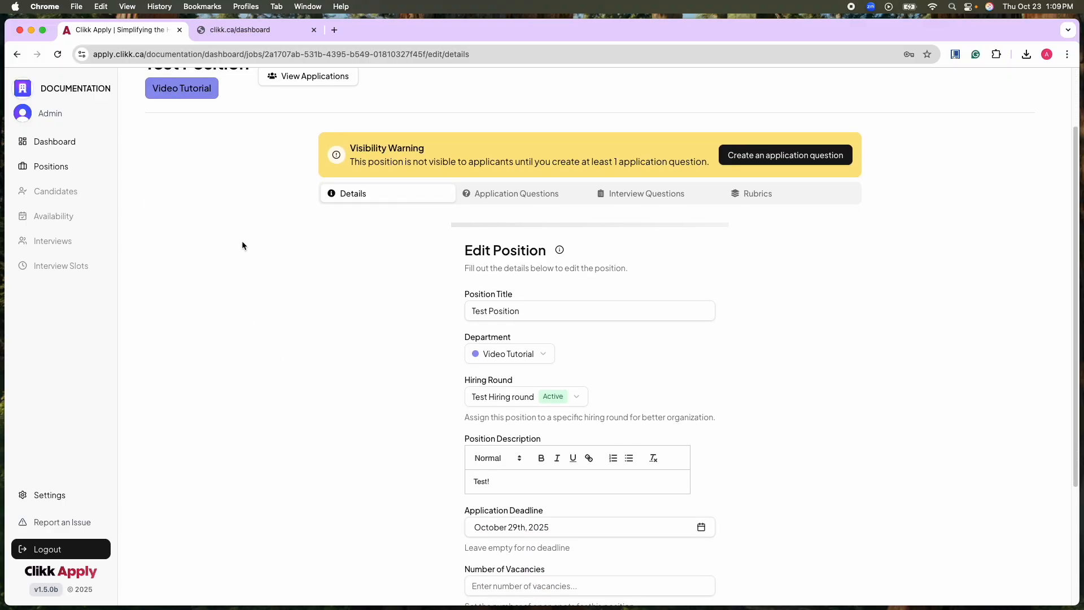
scroll(396, 391, "down", 5)
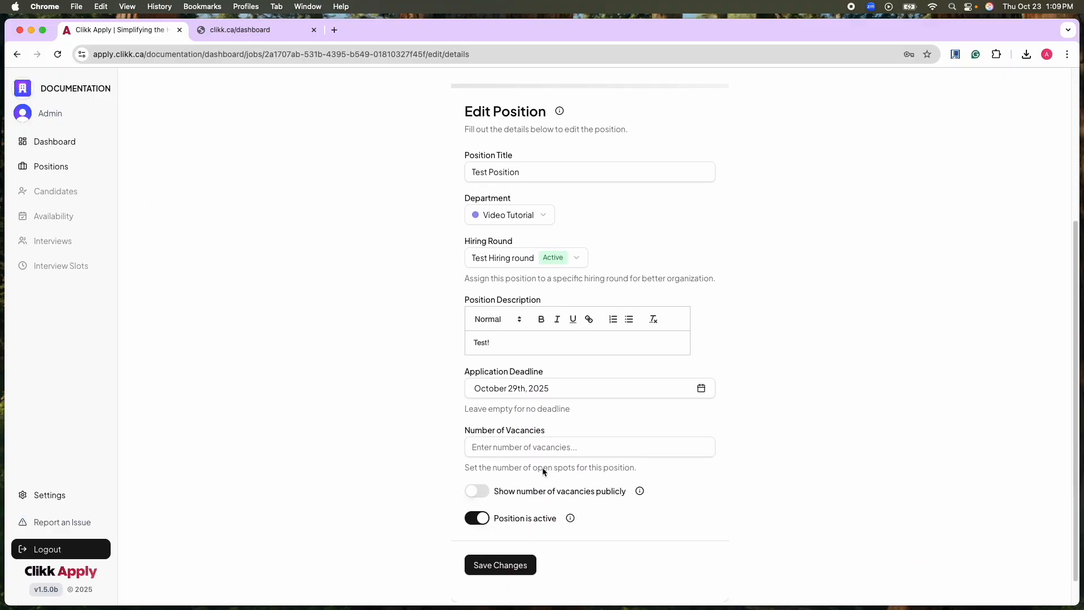
scroll(618, 325, "up", 8)
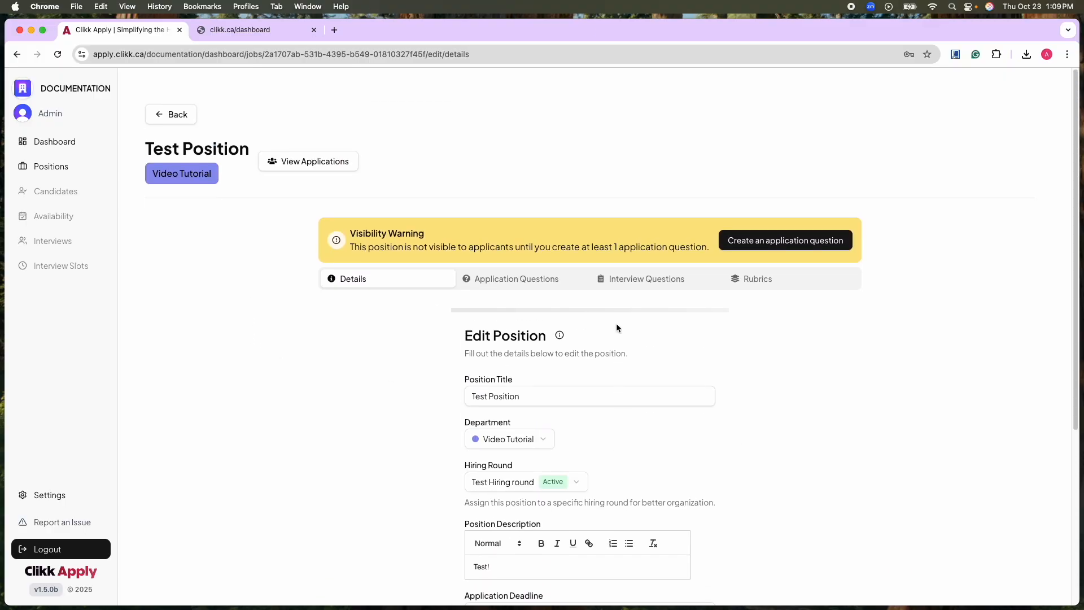
left_click(501, 281)
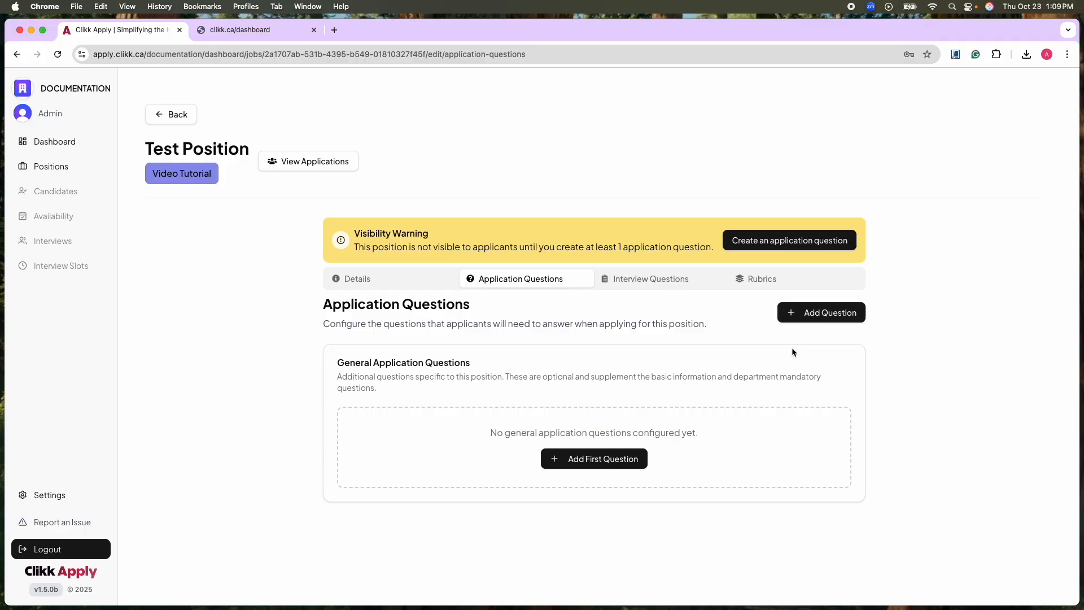
left_click(820, 312)
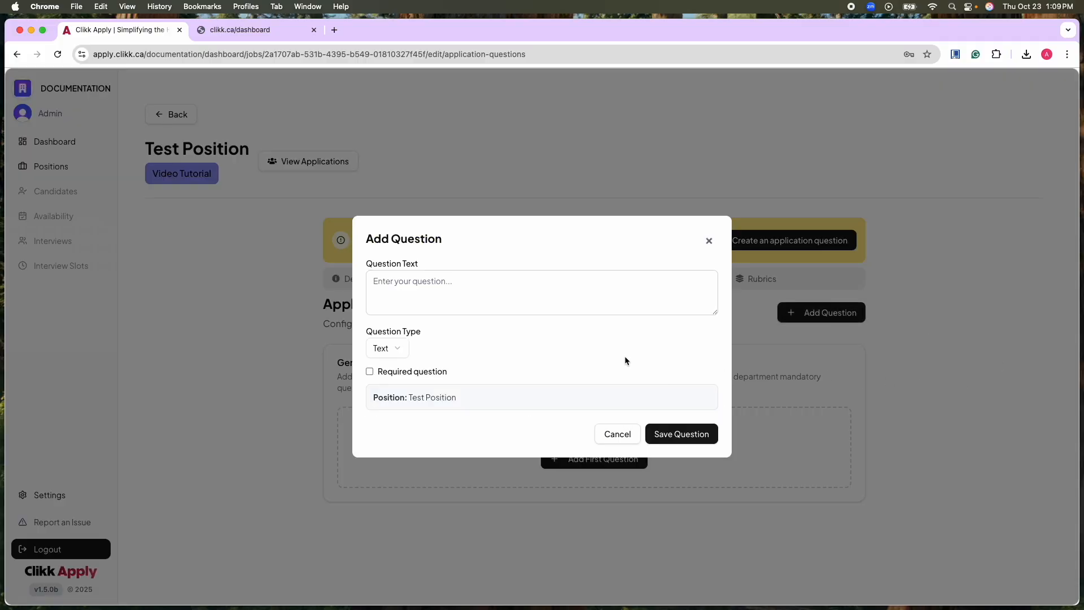
Try the Multiple Choice, Checkbox and File Upload question types, and set the type back to Text.
left_click(401, 347)
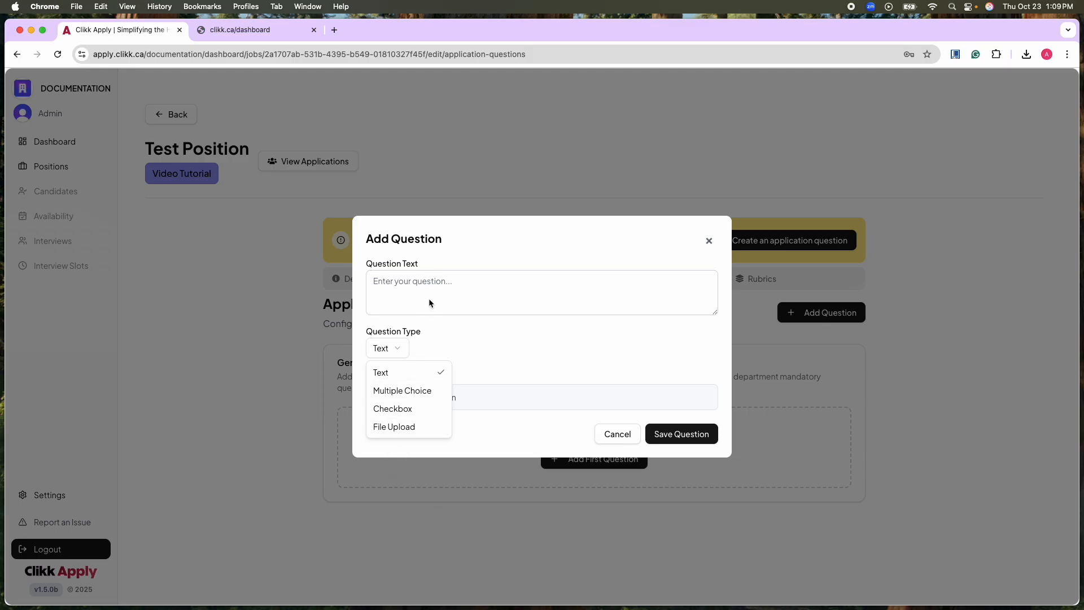
left_click(419, 391)
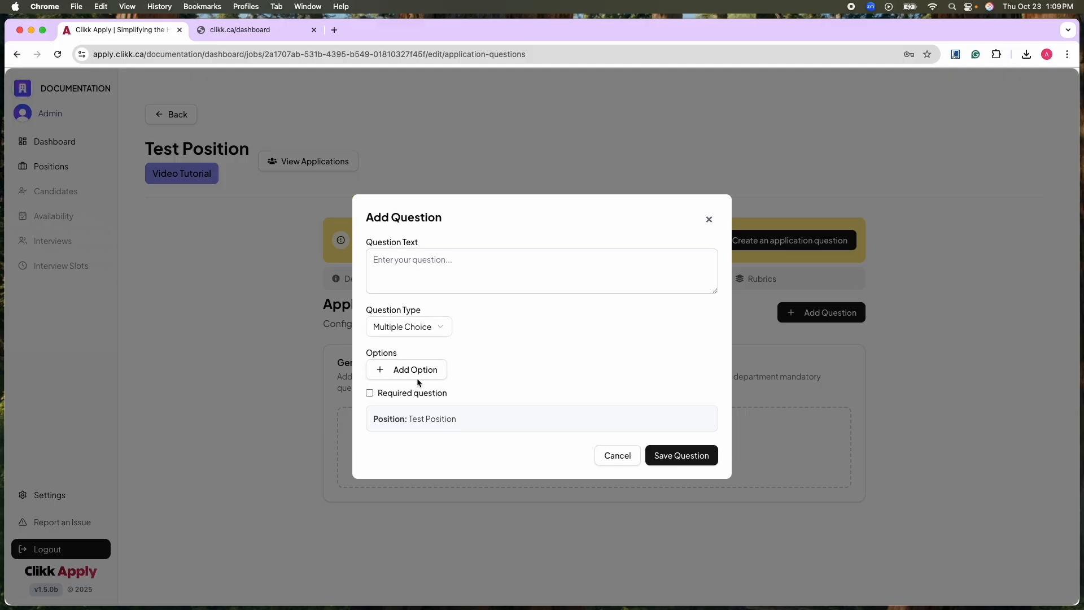
left_click_drag(402, 316, 401, 323)
left_click(402, 325)
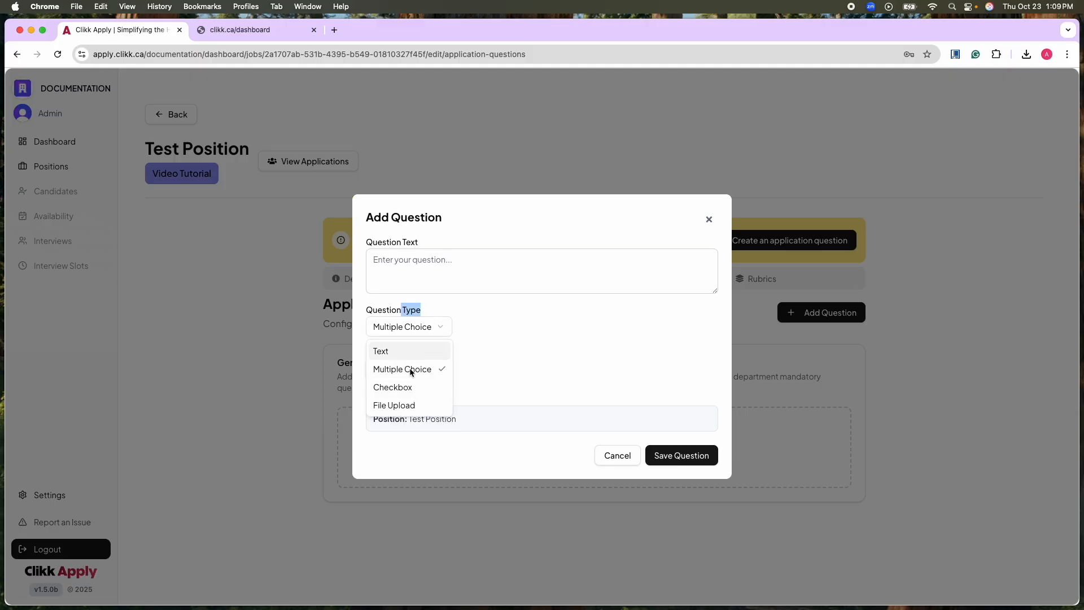
left_click(410, 388)
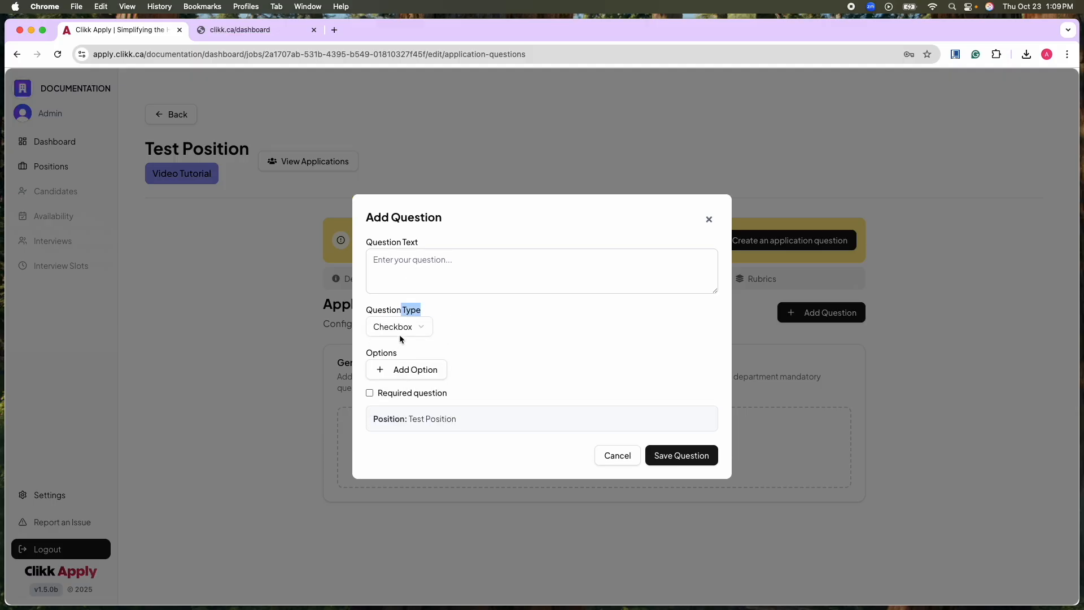
left_click(398, 333)
left_click(397, 405)
left_click(398, 351)
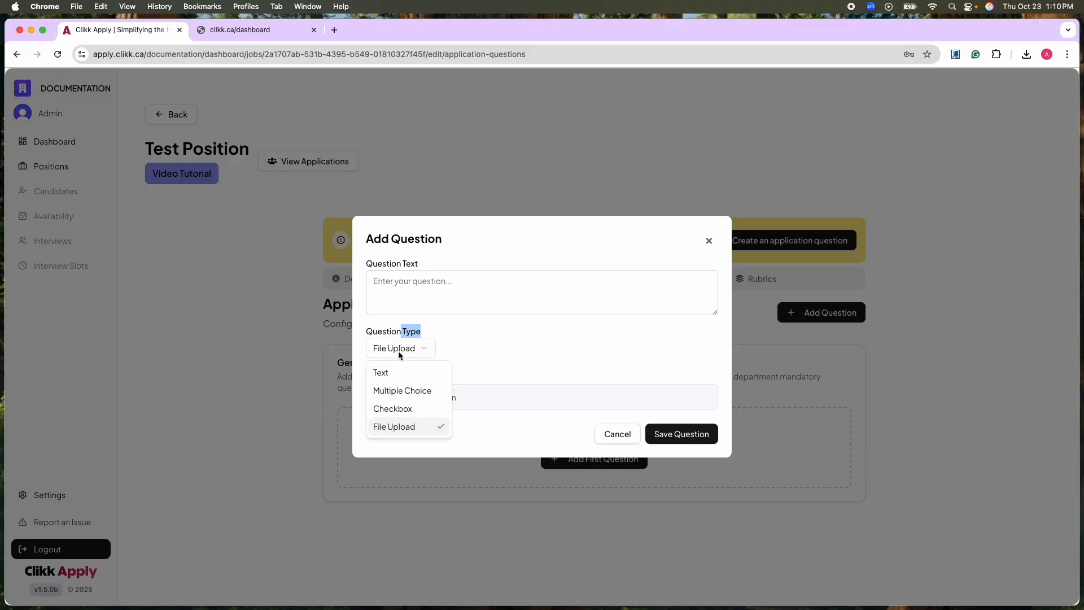
left_click(397, 373)
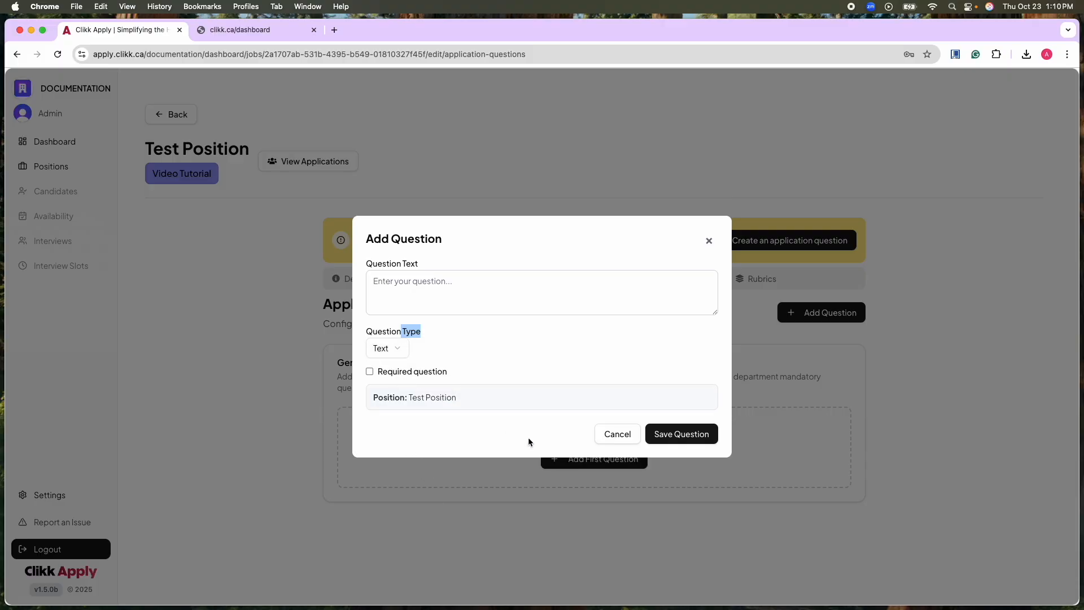
Enter the question "What is your name", make it required, and save it as a text question.
left_click(396, 278)
type("Wh")
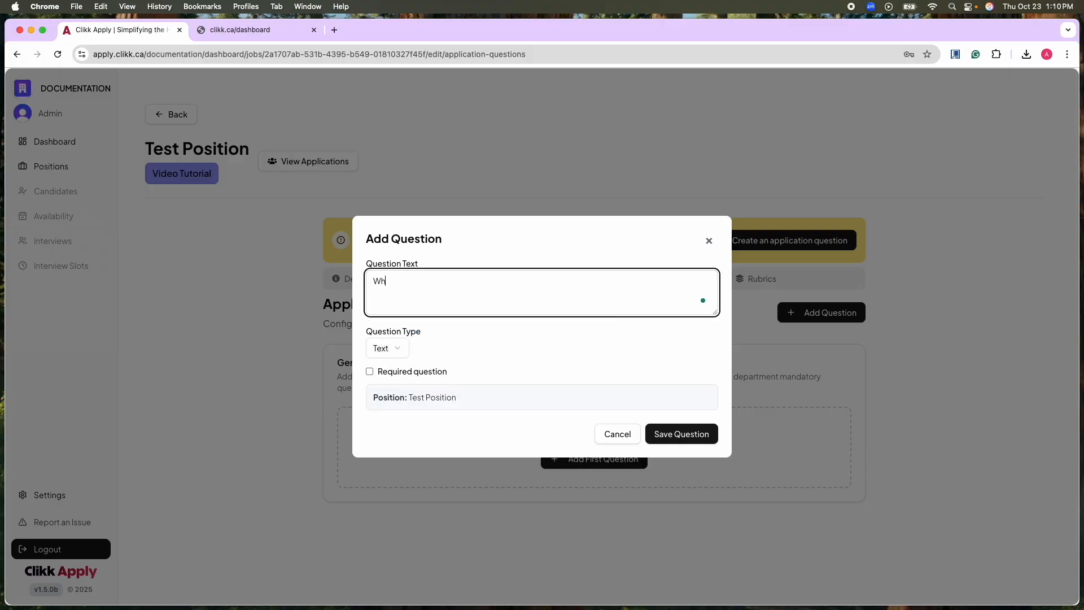
type("at is your name")
left_click(370, 371)
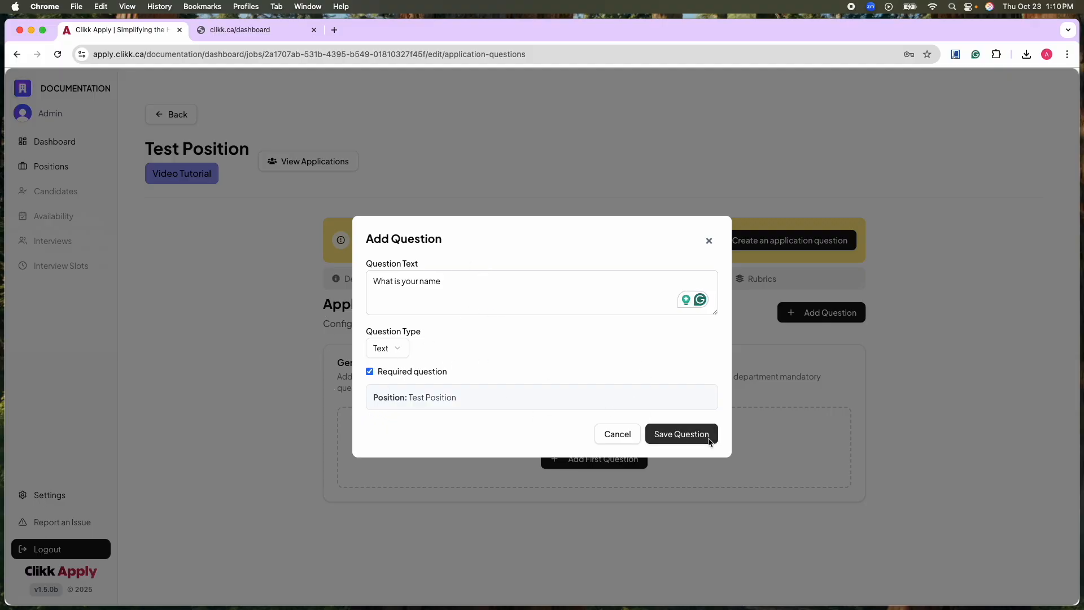
left_click(662, 437)
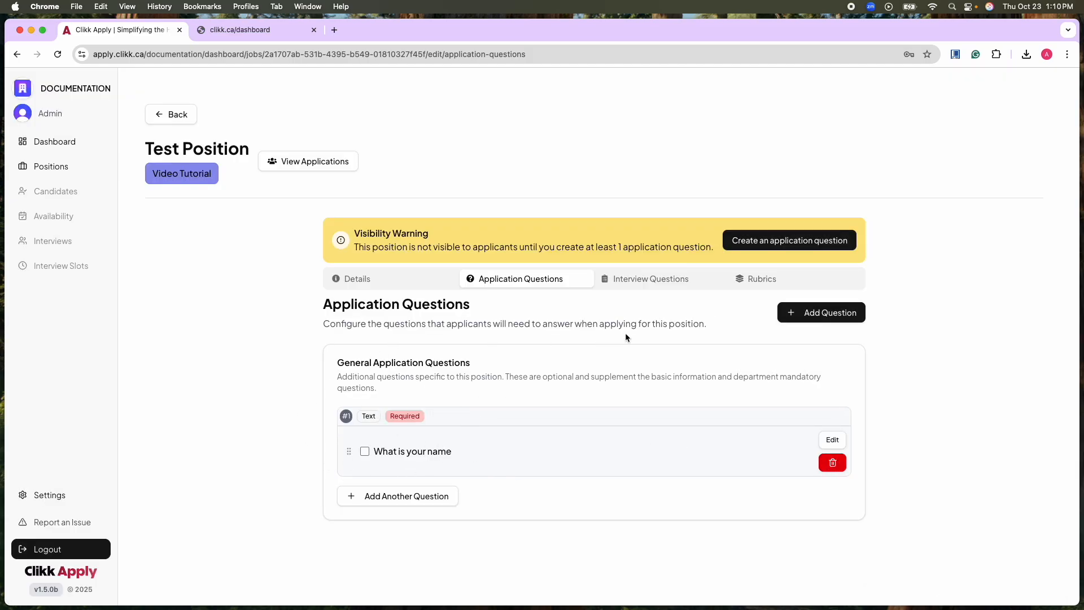
Start another application question of type Multiple Choice with the text "What year study are you in?".
left_click(345, 499)
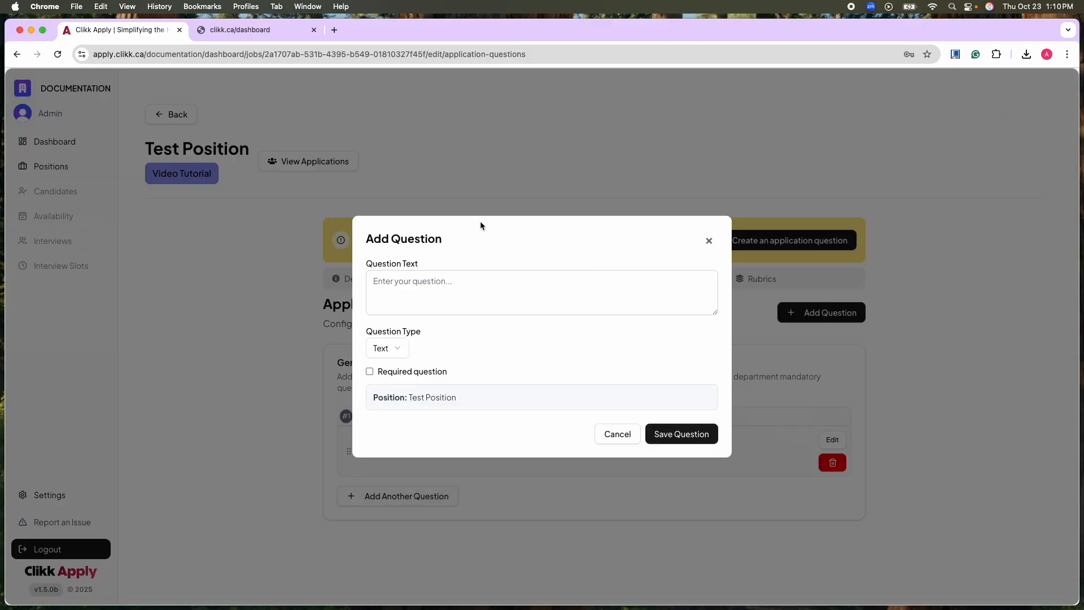
left_click(403, 346)
left_click(405, 389)
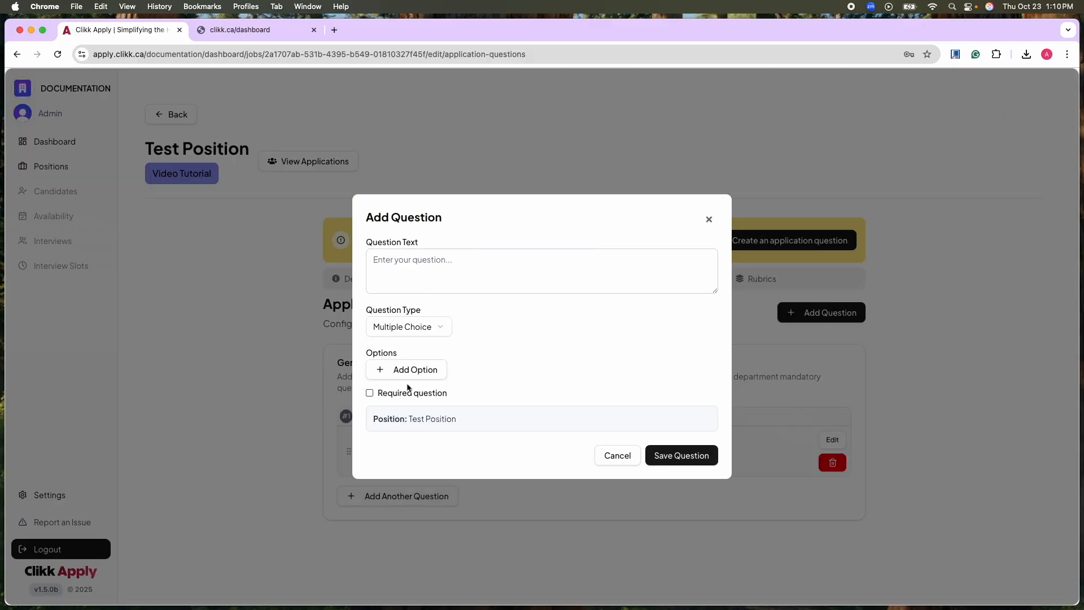
left_click(438, 276)
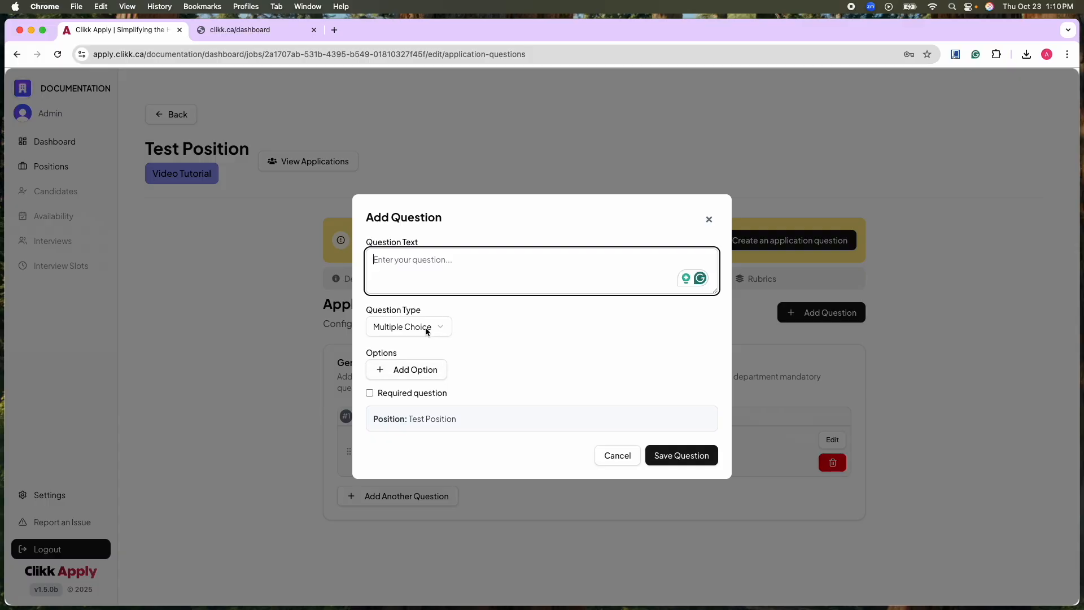
type("hg")
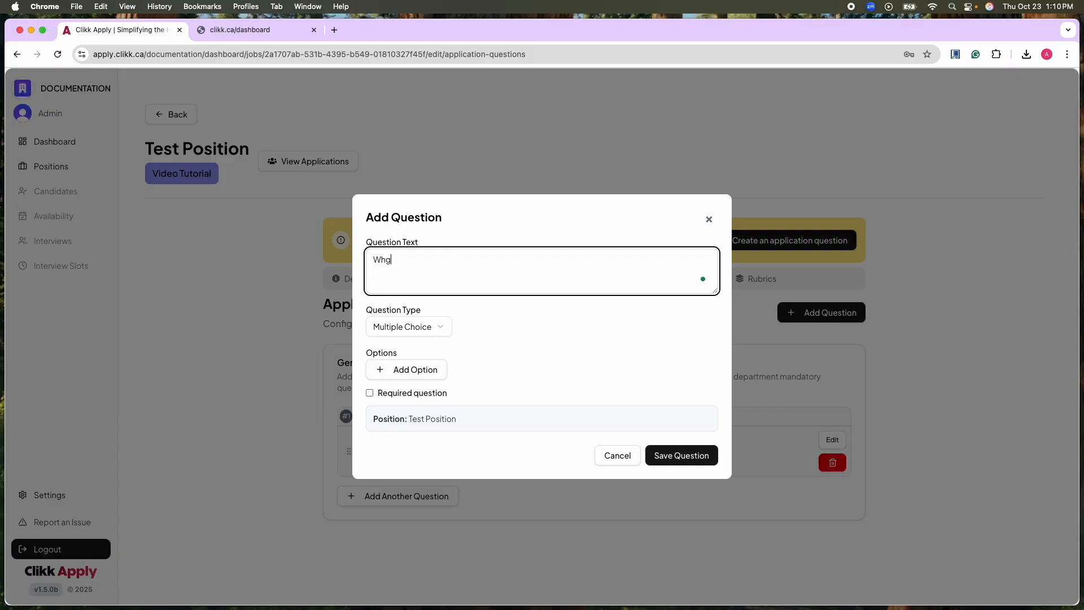
type("at year")
type(" so")
type("tudy are yo")
type("u in")
type("?")
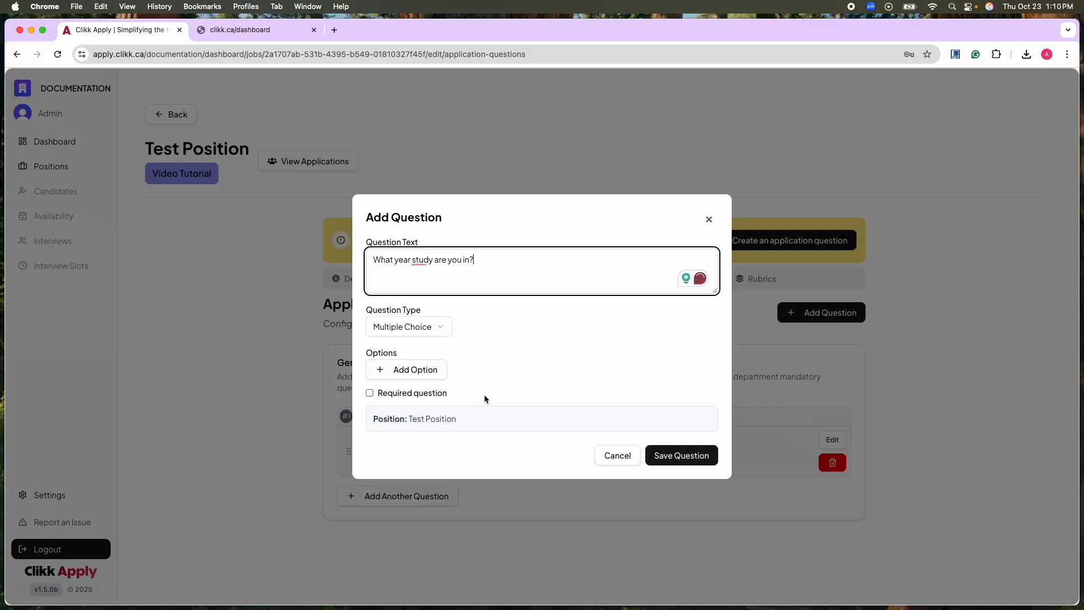
Give the question the options 1 year, 2 year, 3 year and 4 year, remove the 5th year option, and save it.
left_click(415, 370)
left_click(406, 358)
type("! yeasr")
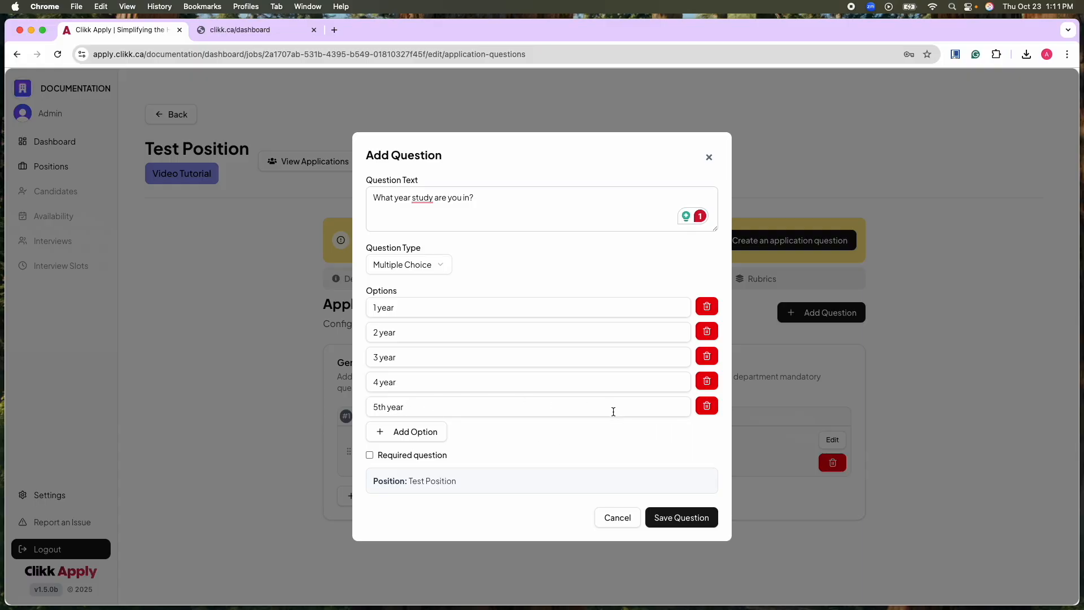
left_click(706, 405)
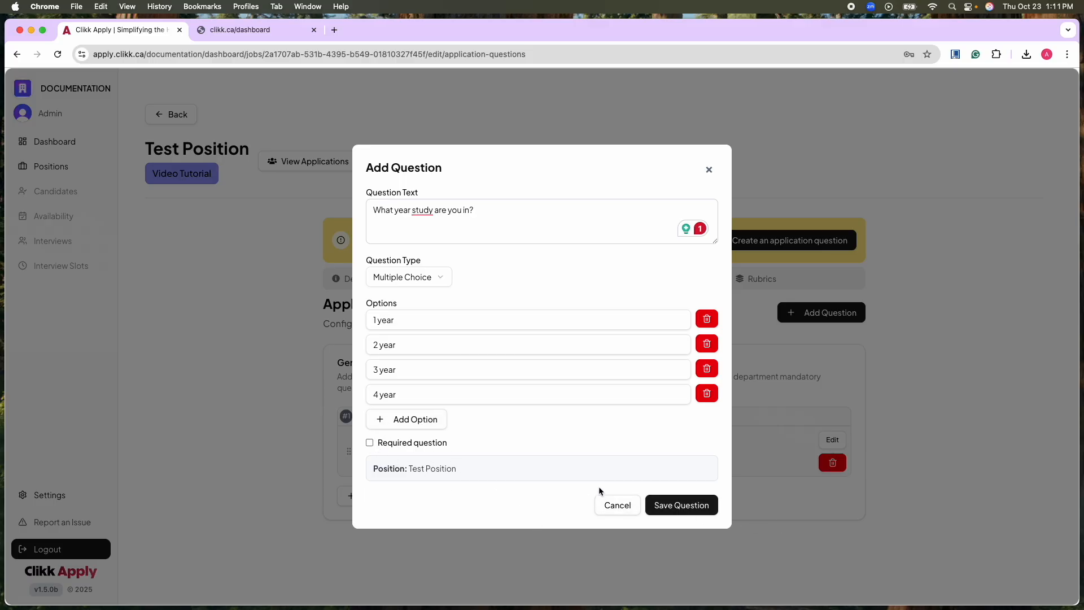
left_click(684, 504)
scroll(621, 372, "down", 1)
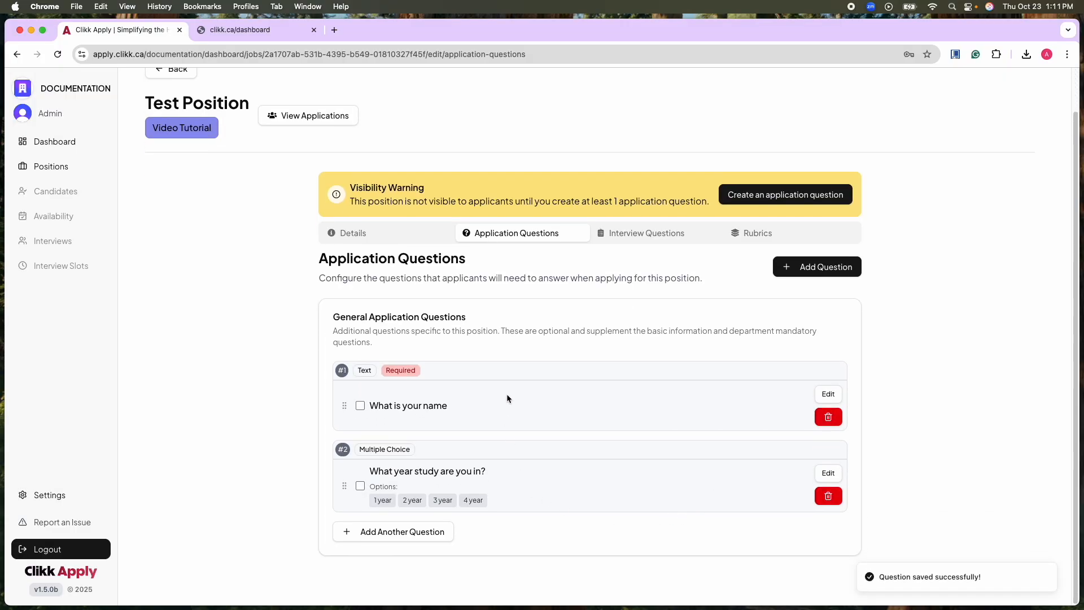
left_click(811, 269)
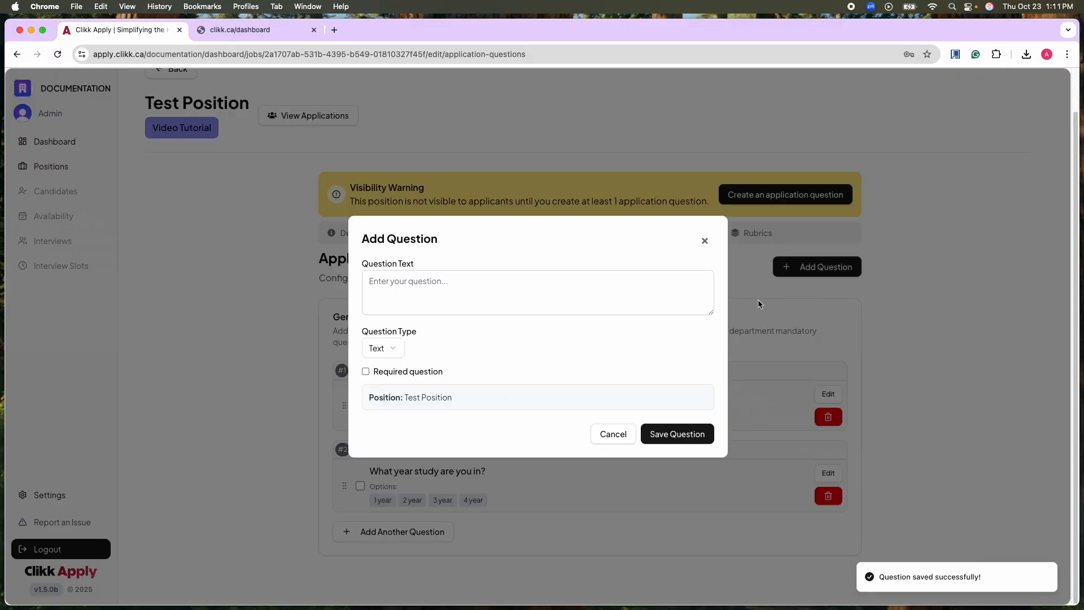
left_click(385, 350)
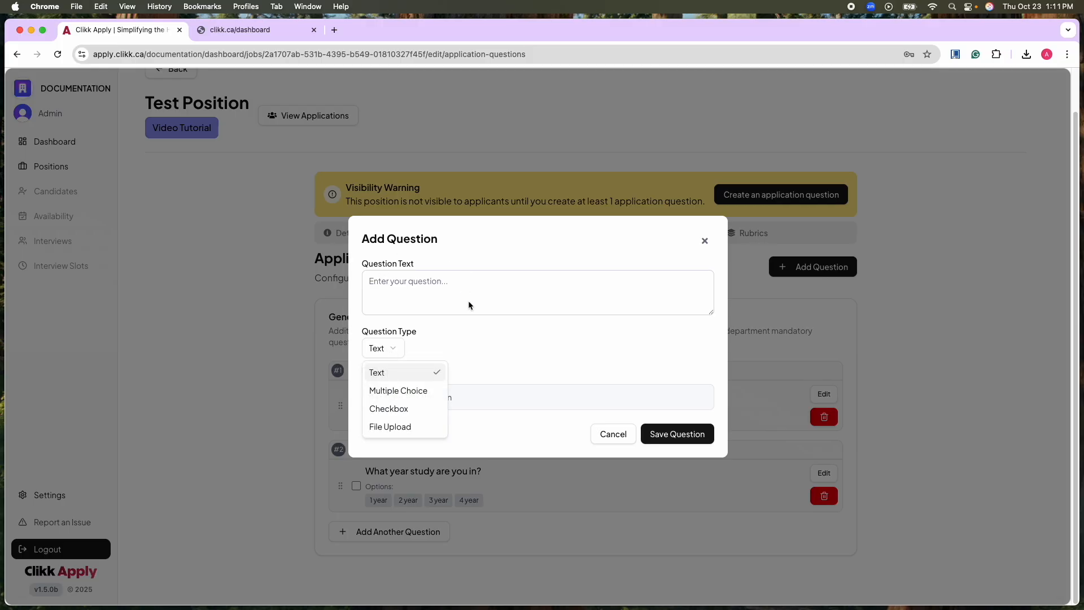
left_click(403, 413)
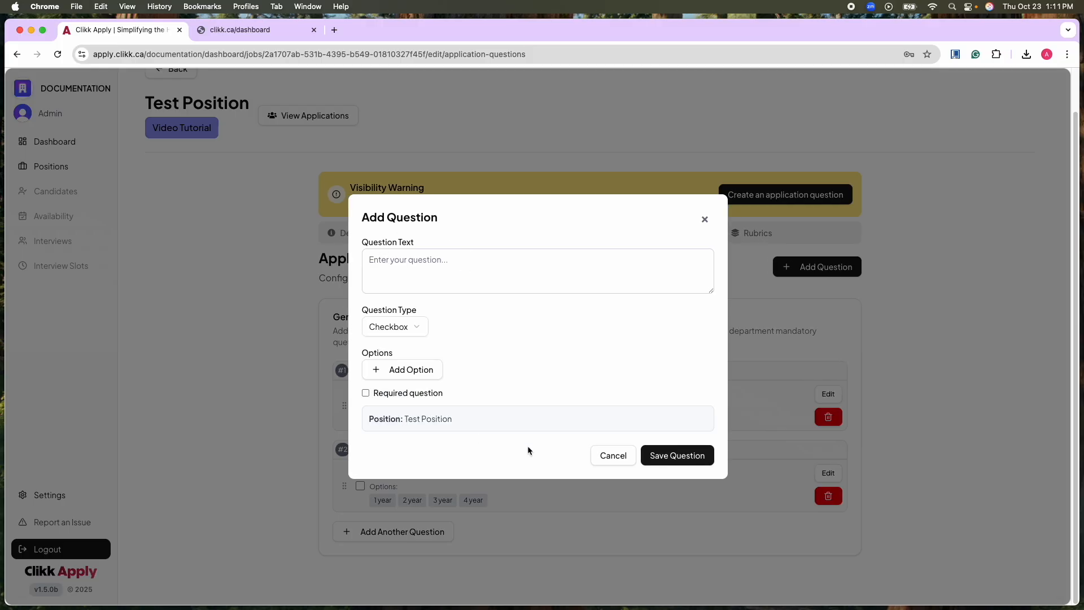
left_click(415, 372)
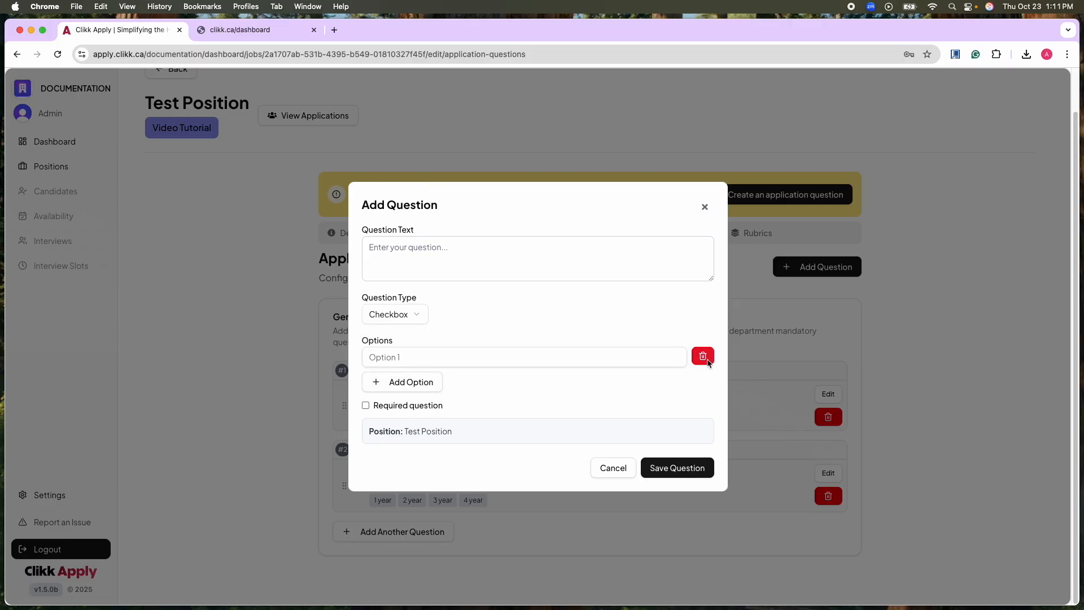
left_click(703, 356)
left_click(406, 326)
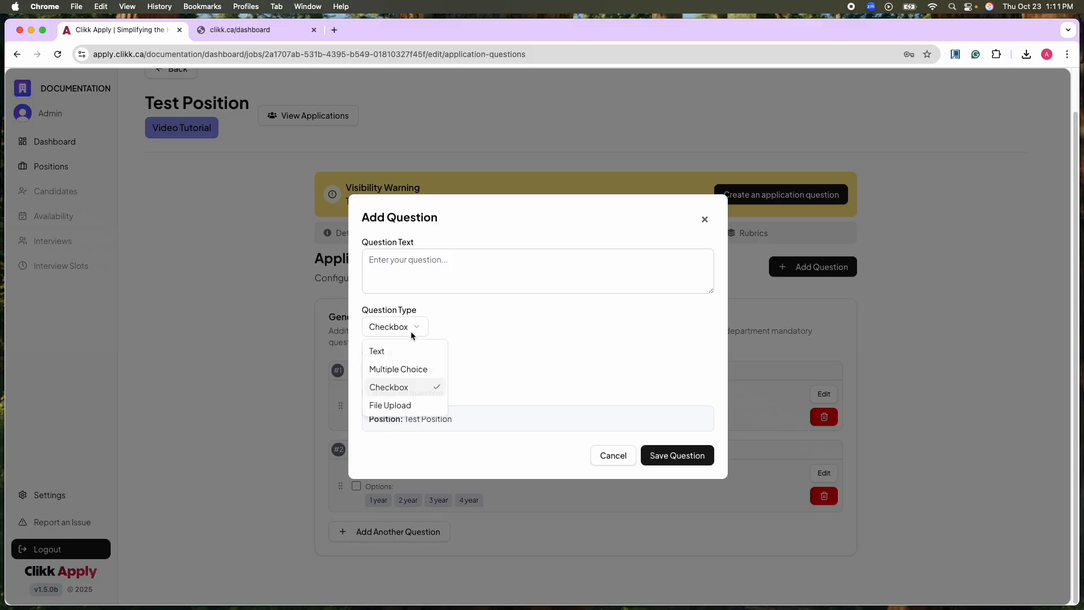
left_click(399, 404)
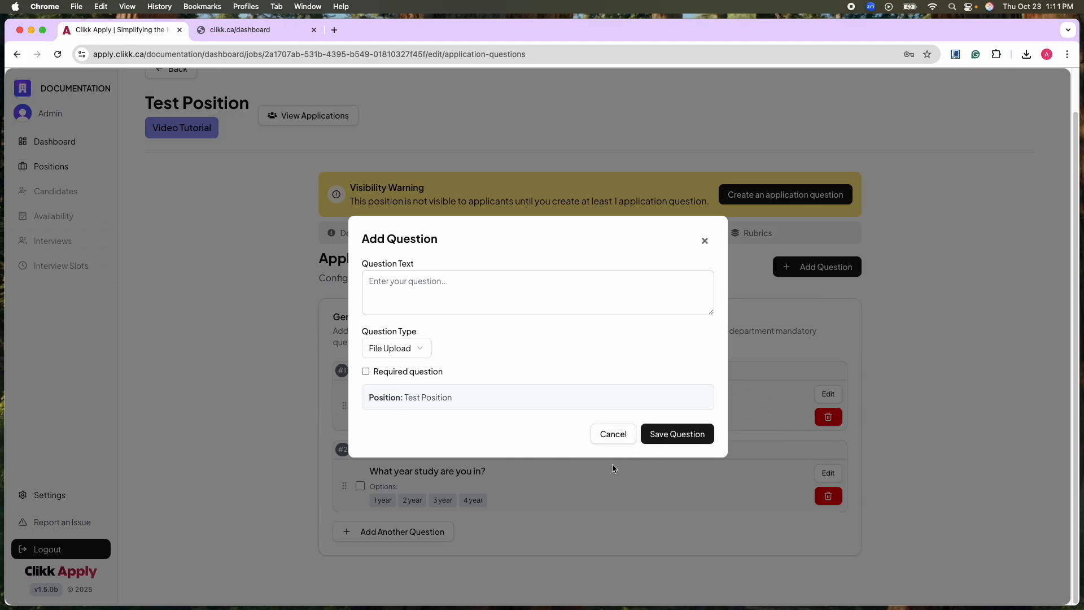
left_click(616, 434)
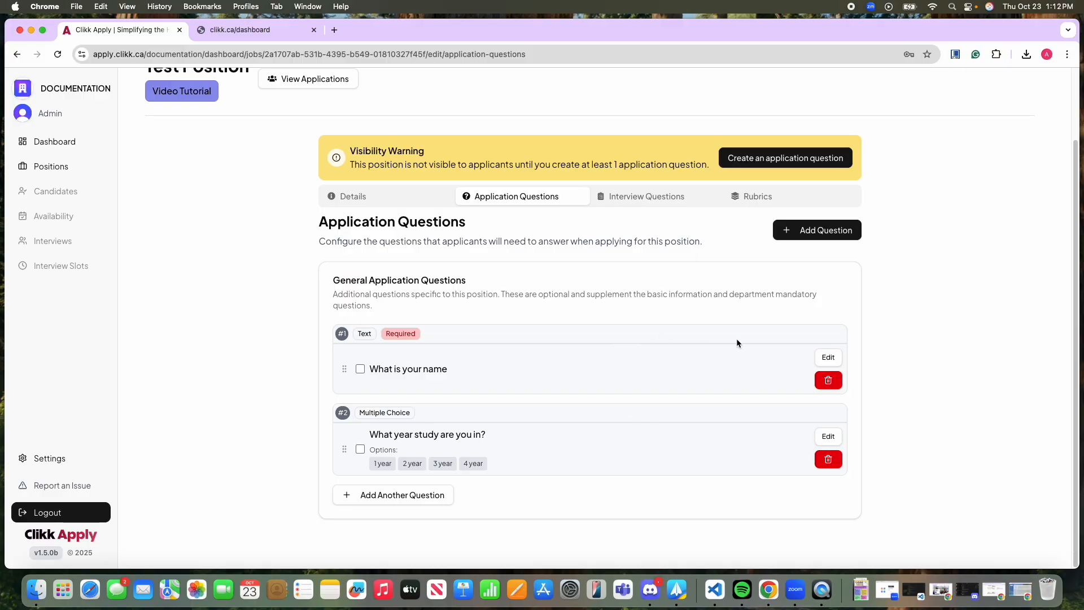
Open the "What is your name" question for editing, check its question type choices, and save it as it is.
left_click(829, 358)
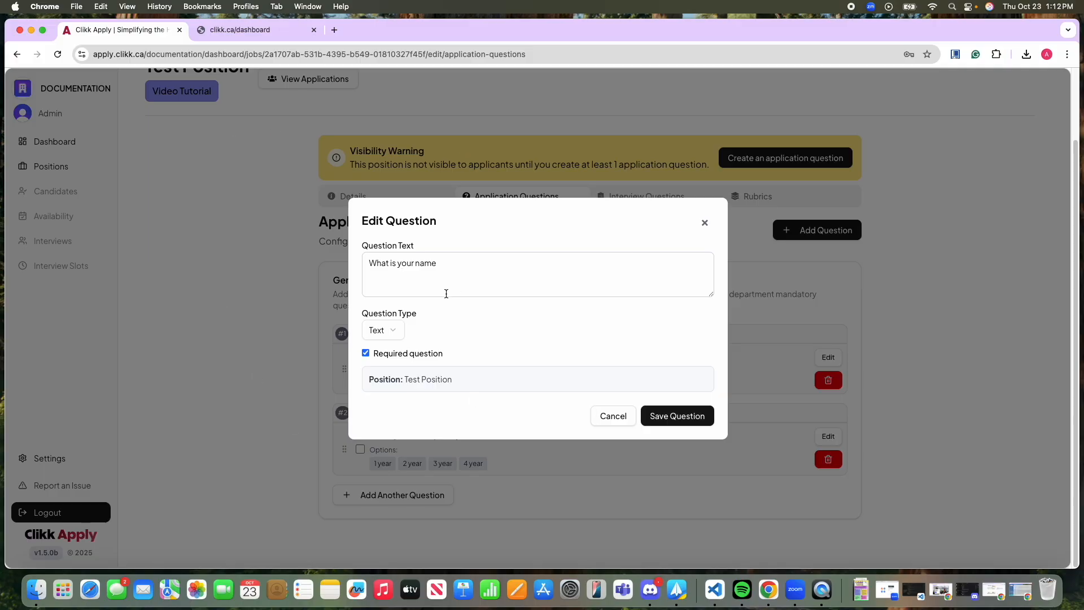
left_click(444, 266)
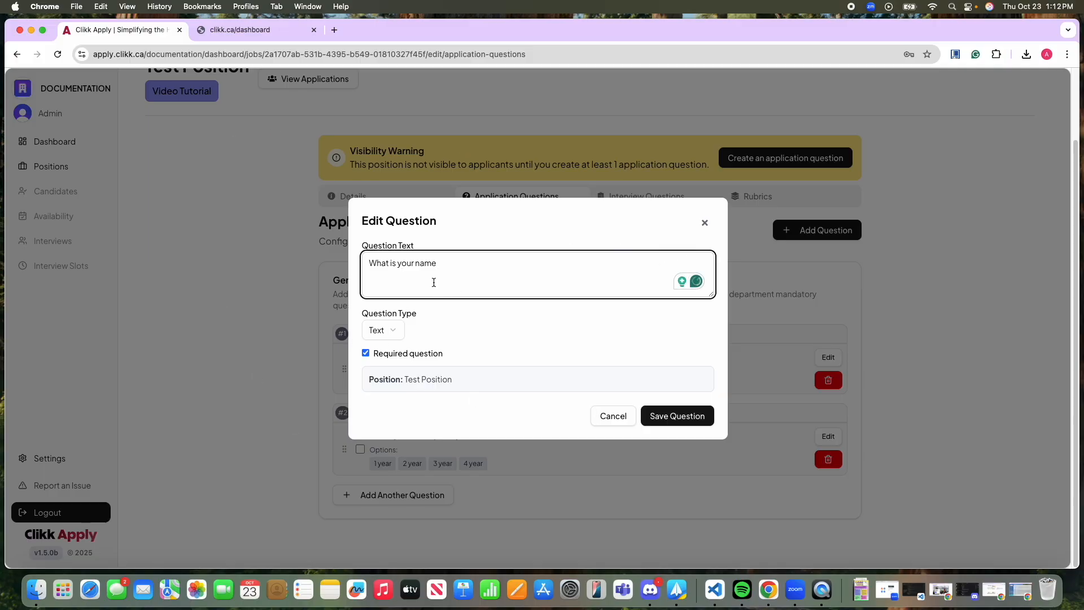
left_click(388, 330)
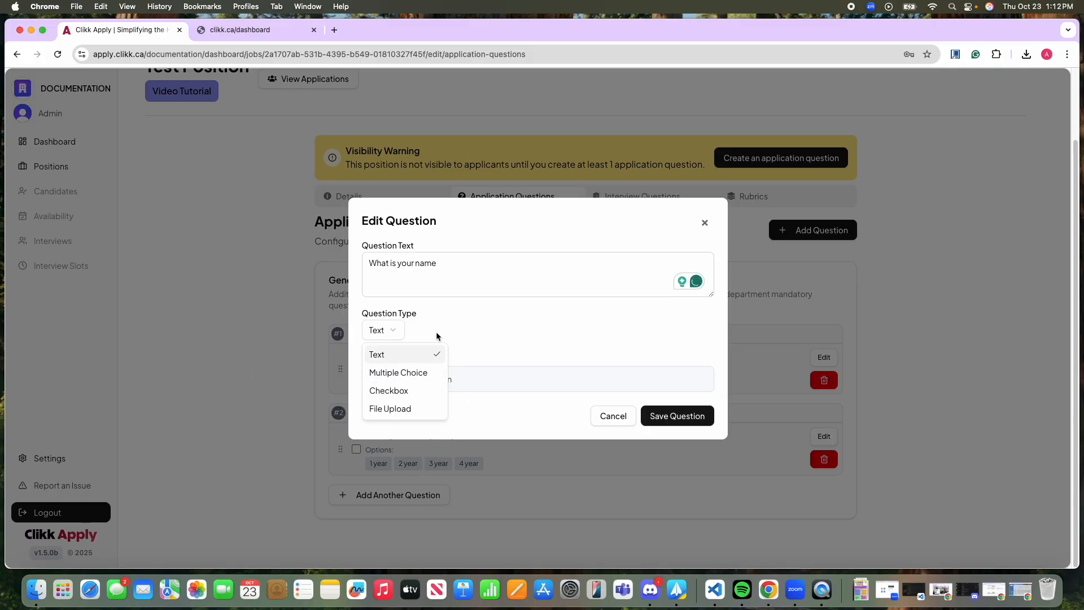
left_click(634, 347)
left_click(690, 417)
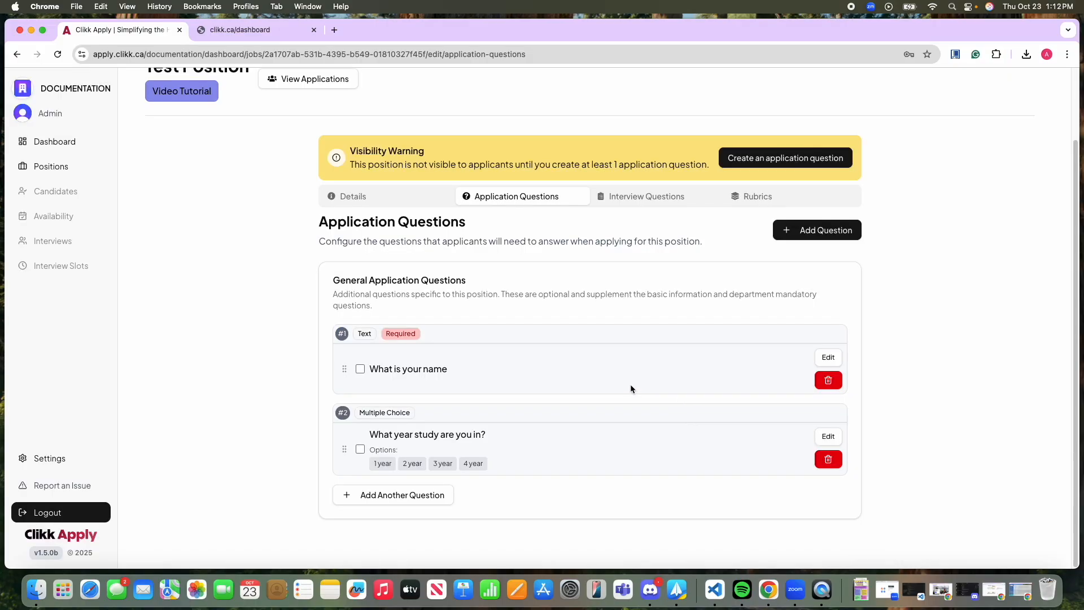
Start a new interview question for Test Position and check the available question types and difficulty levels.
left_click(638, 202)
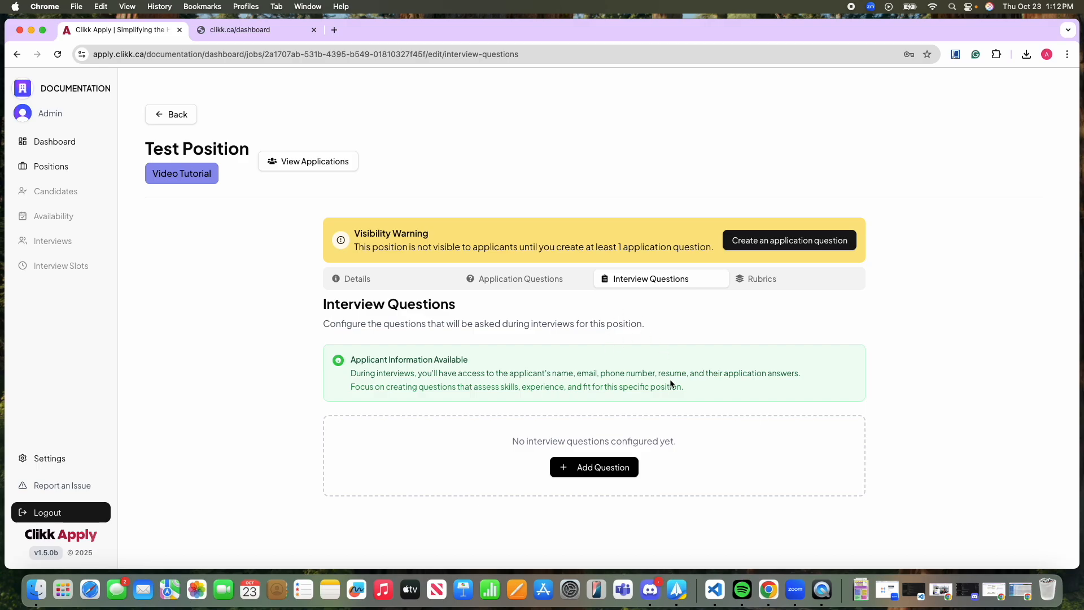
left_click(611, 468)
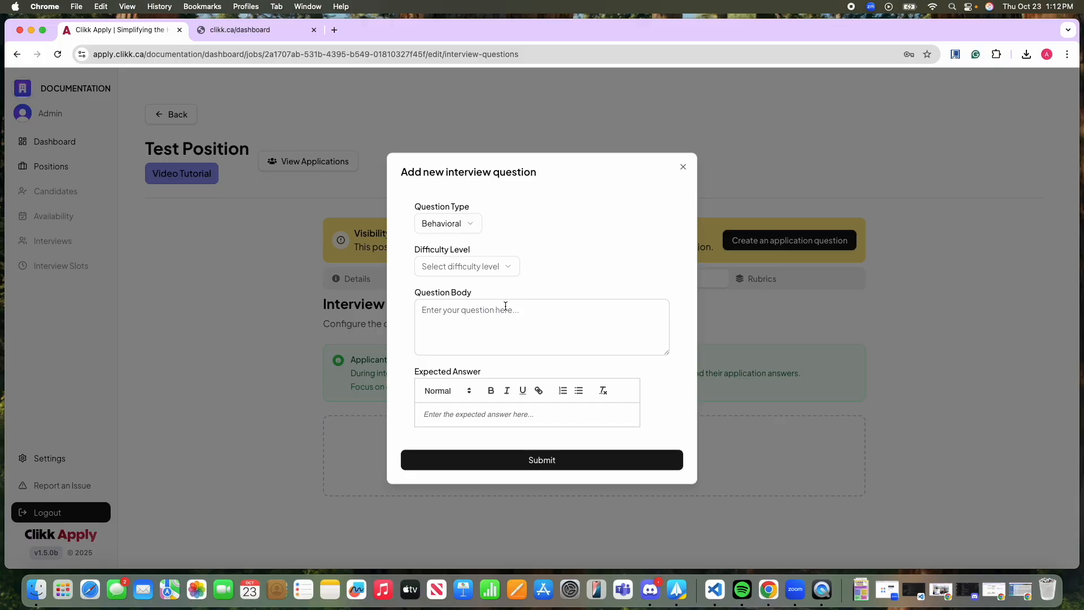
left_click(457, 225)
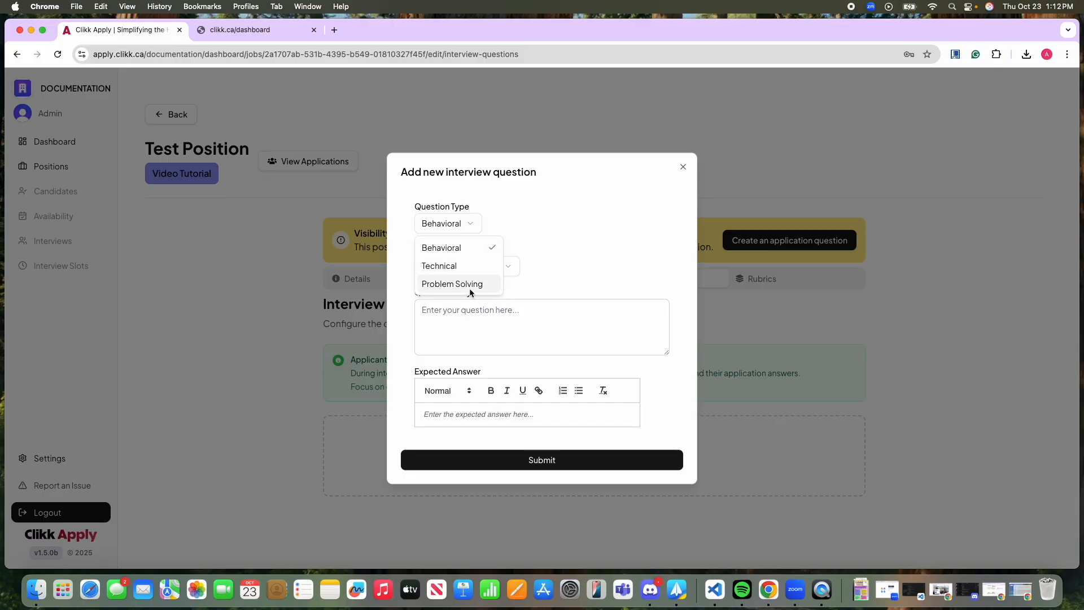
left_click(556, 249)
left_click(497, 267)
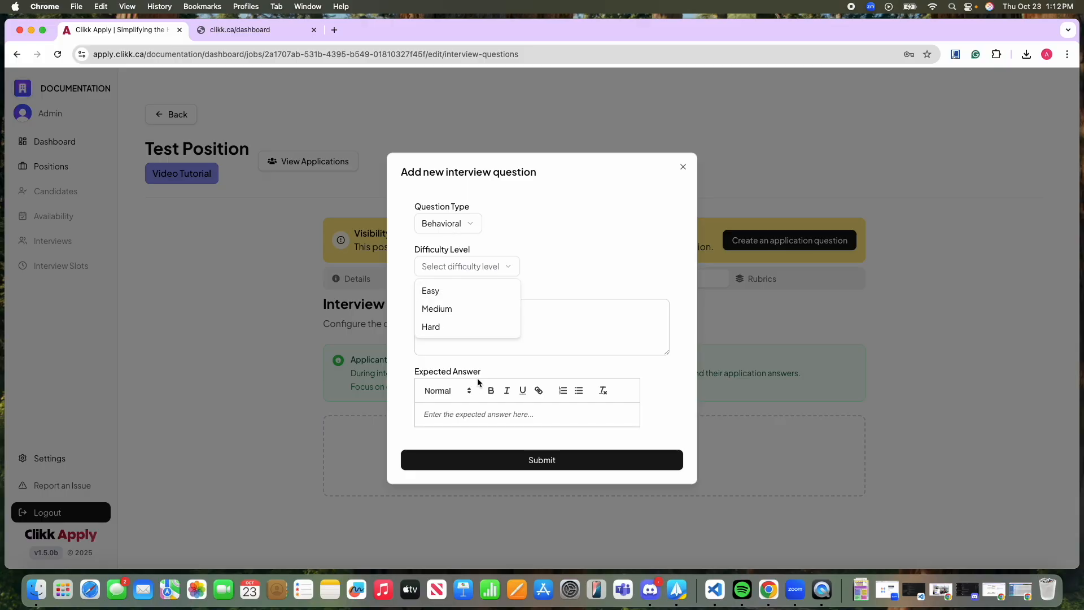
left_click(528, 338)
left_click(474, 320)
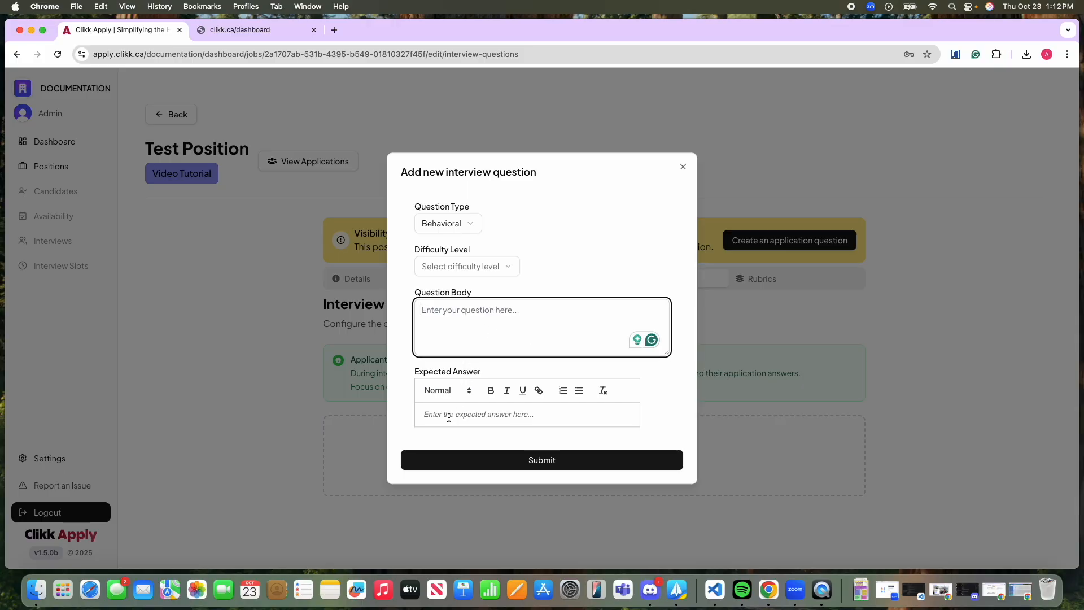
Set the interview question's type to Technical and its difficulty level to Easy.
left_click(473, 225)
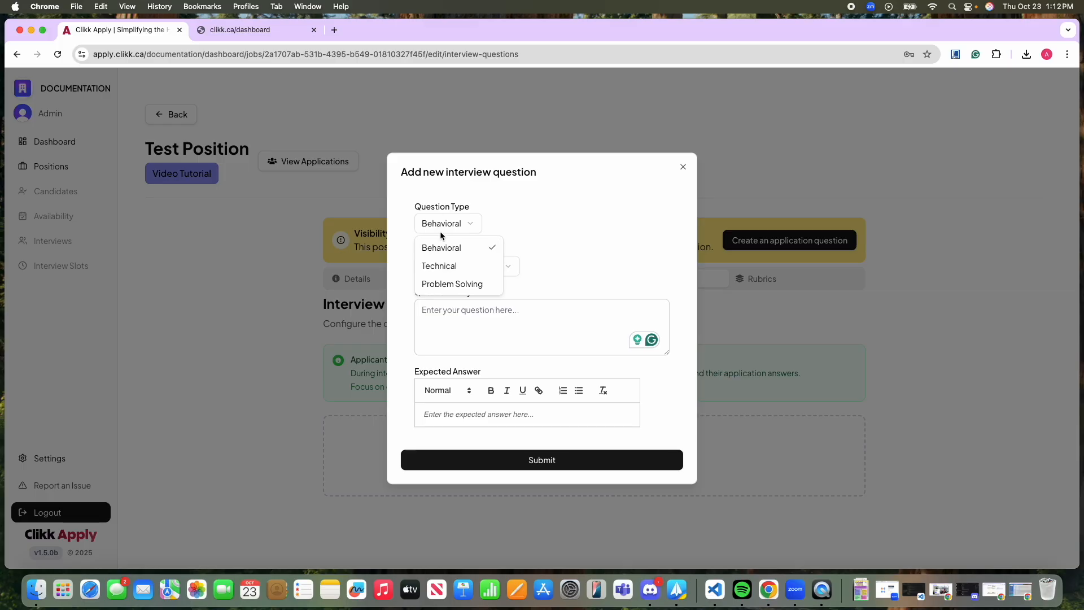
left_click(487, 266)
left_click(488, 267)
left_click(469, 289)
Enter the question "This is an easy technical question" with the expected answer "This is an excellent answer" and submit it.
left_click(494, 345)
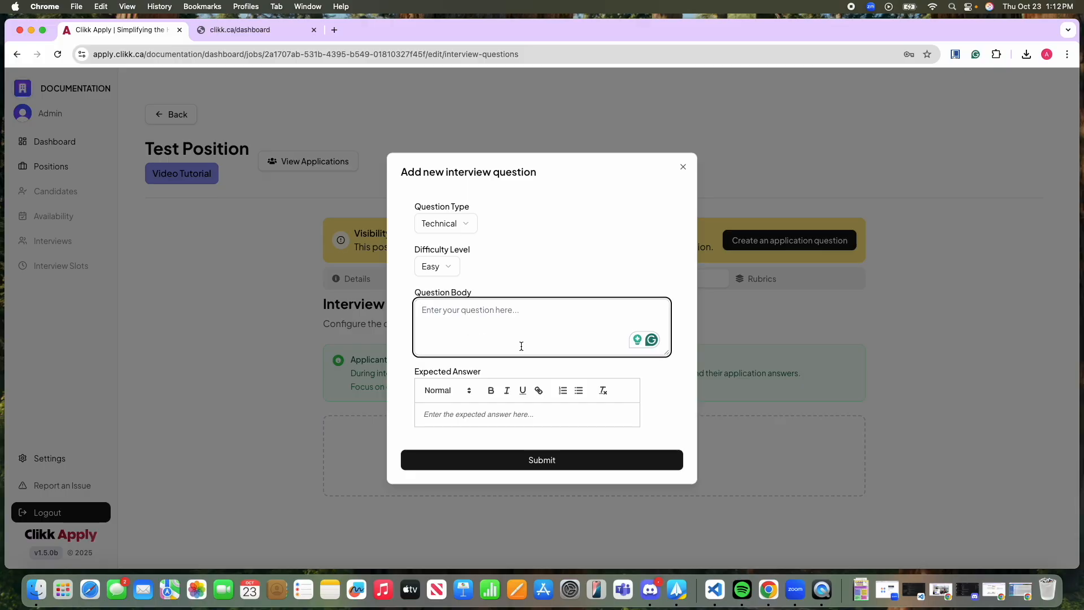
type("Th")
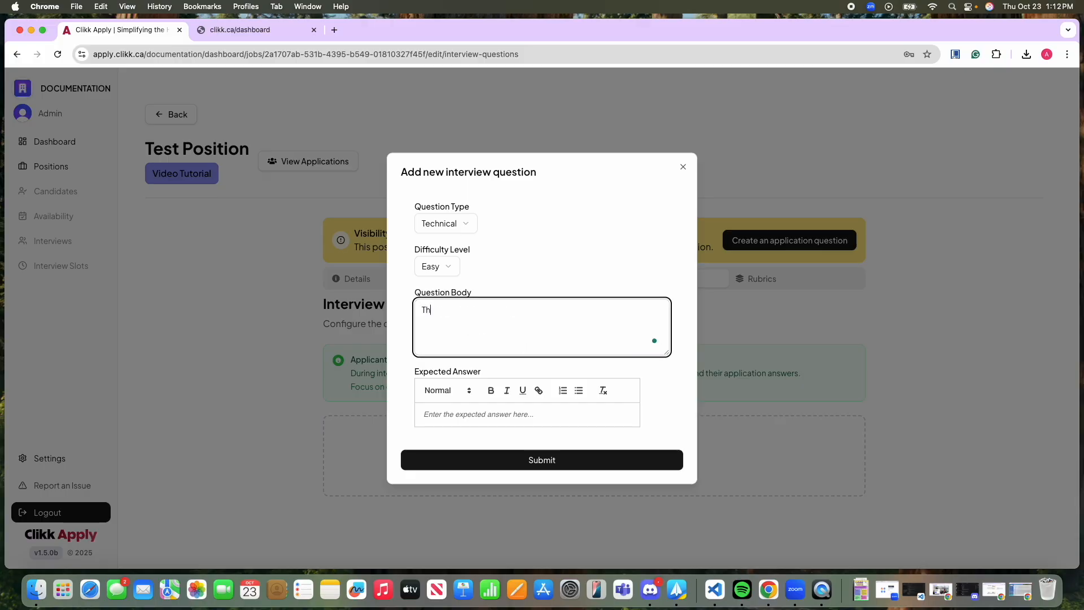
type("is is an easy technical question")
left_click(498, 412)
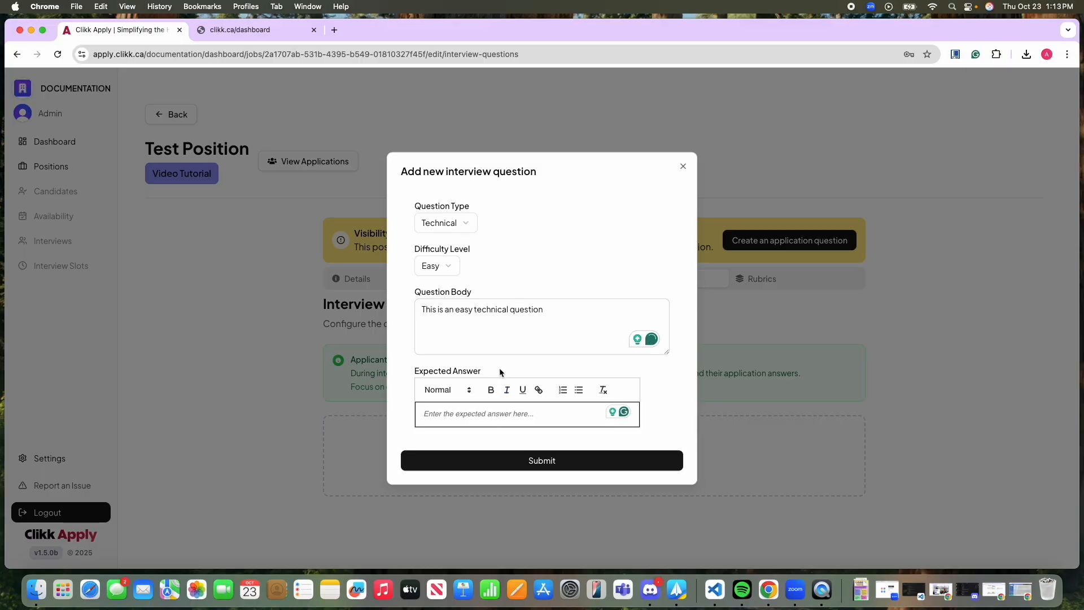
type("This is an excellent answer")
left_click(535, 469)
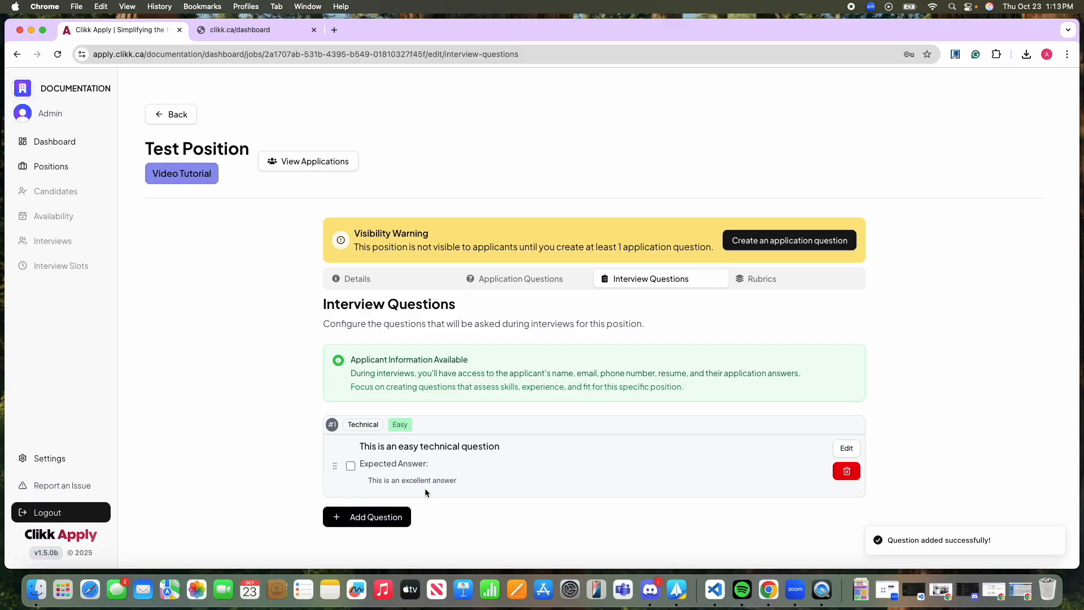
Open the easy technical question for editing to review its fields, and cancel without changing it.
left_click(849, 448)
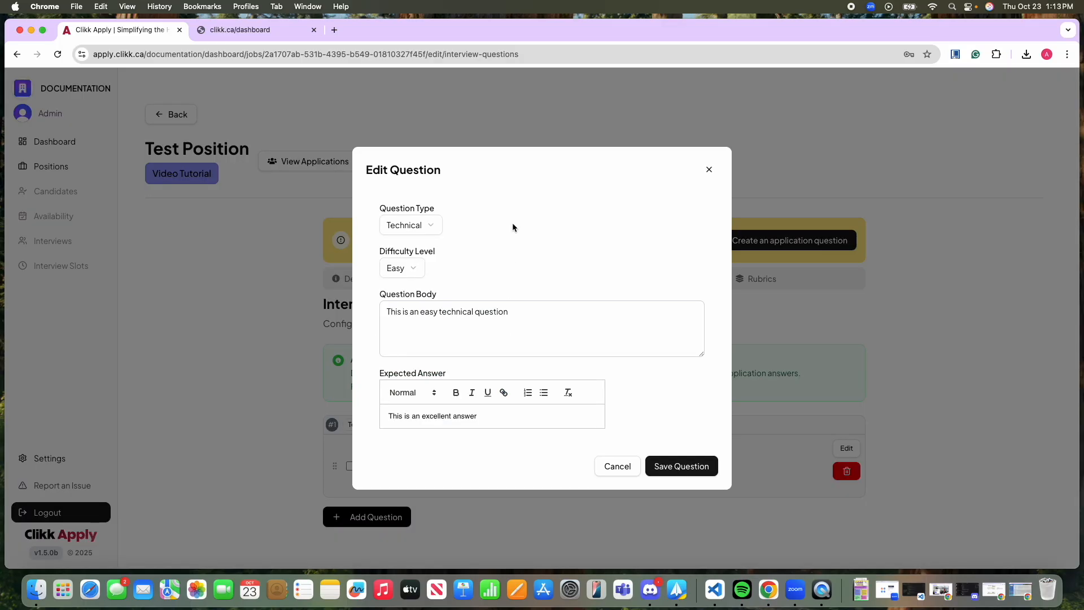
left_click(632, 470)
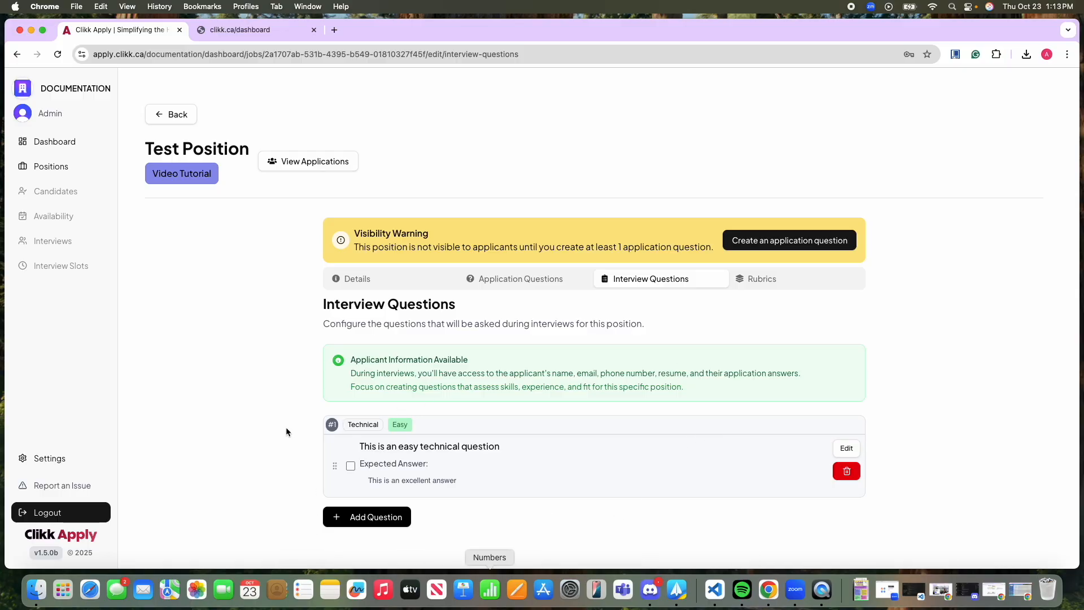
Start a second interview question with the type Problem Solving and the difficulty level Hard.
left_click(381, 521)
left_click(440, 221)
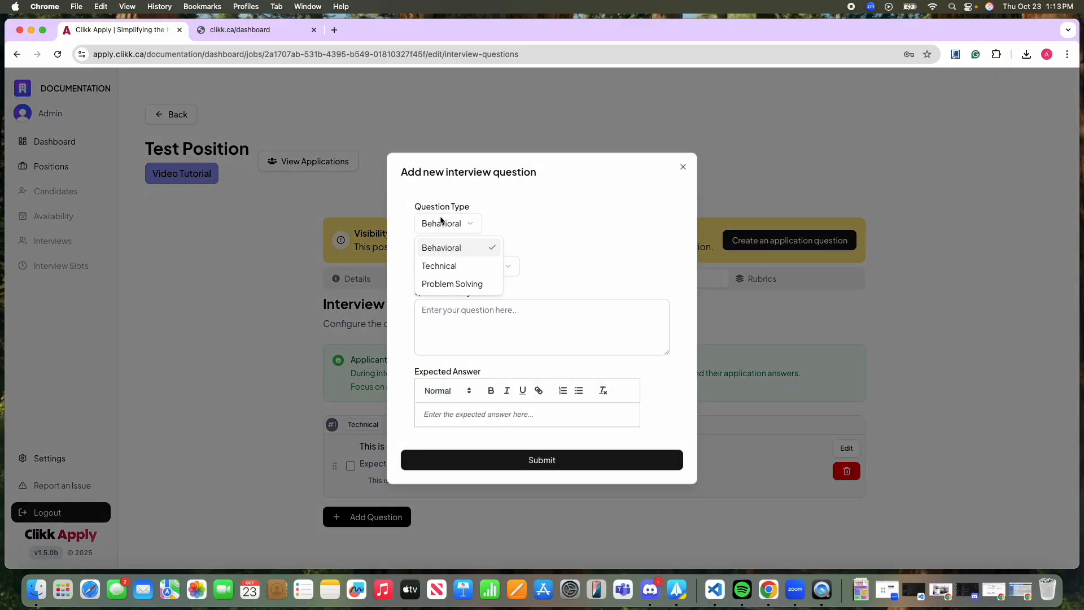
left_click(451, 284)
left_click(455, 266)
left_click(466, 323)
Enter the question "Hard problem-solving question" with the expected answer "Expected answer" and submit it.
left_click(553, 315)
type("Hard problem-solving question")
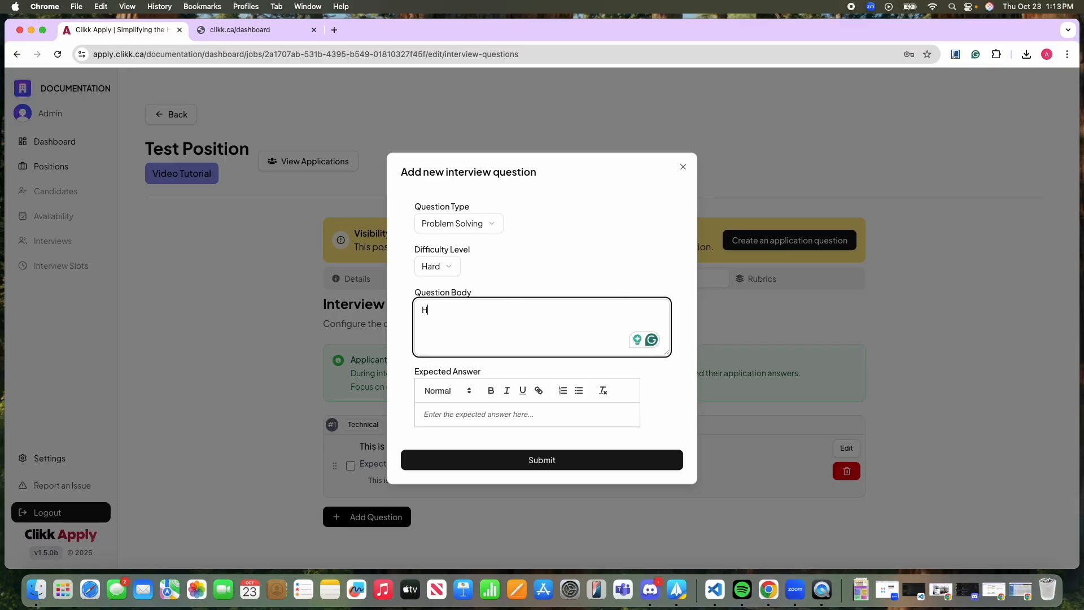
left_click(528, 414)
type("Expected answer")
left_click(532, 461)
Open the position's interview rubric and examine its scoring levels and the Communication criterion with its custom level descriptions.
scroll(558, 482, "down", 3)
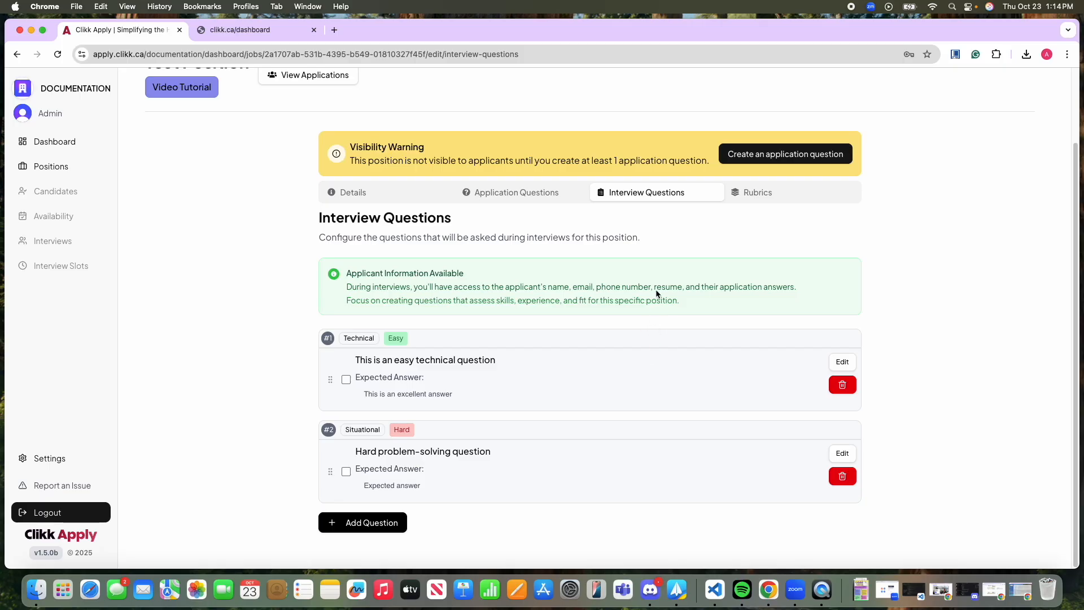
left_click(739, 192)
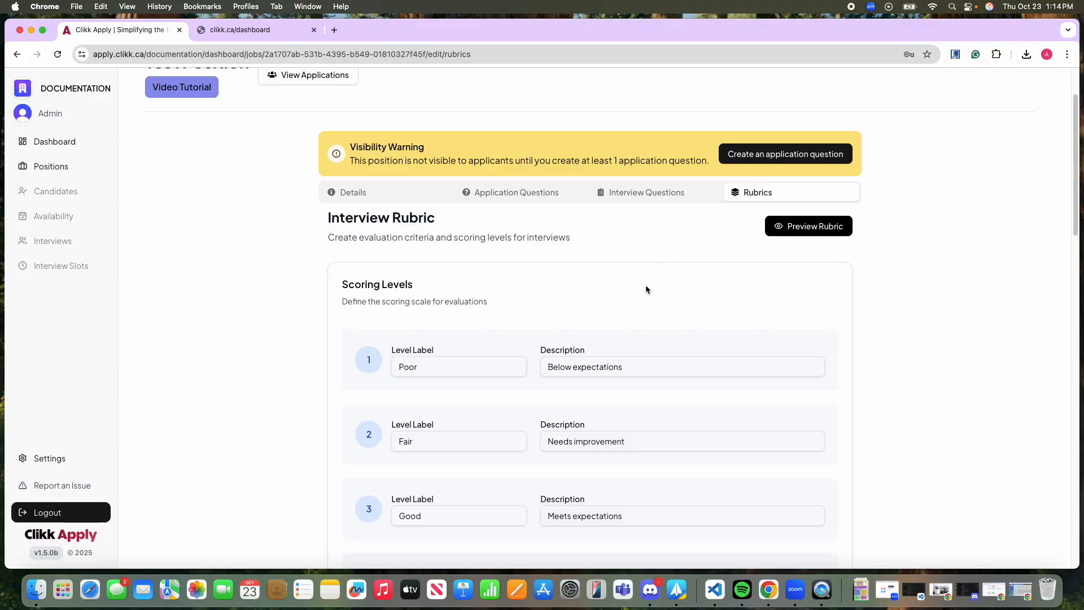
scroll(644, 288, "down", 4)
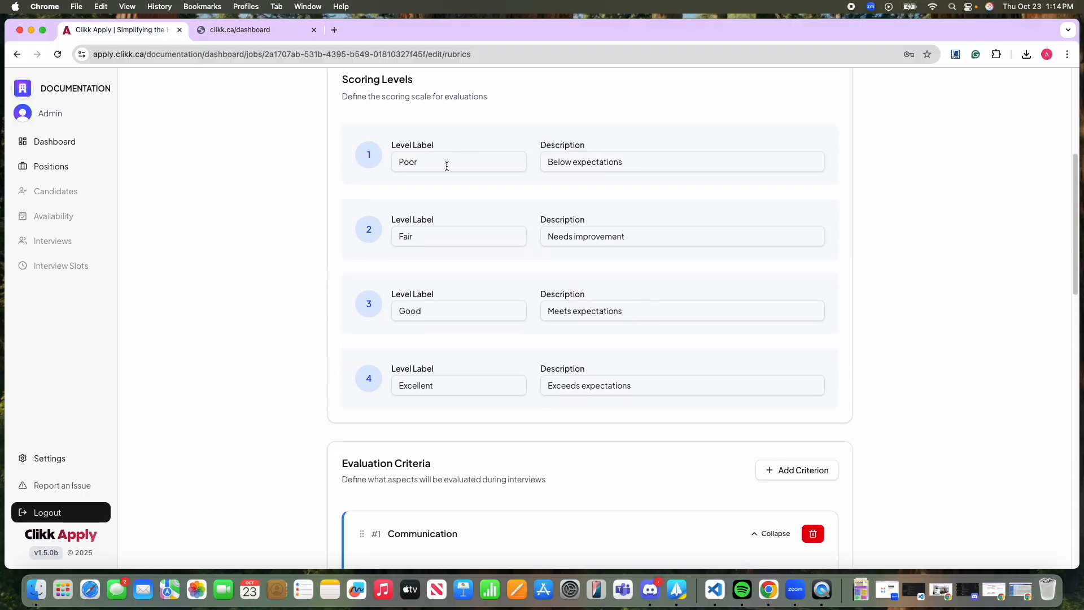
scroll(514, 281, "up", 1)
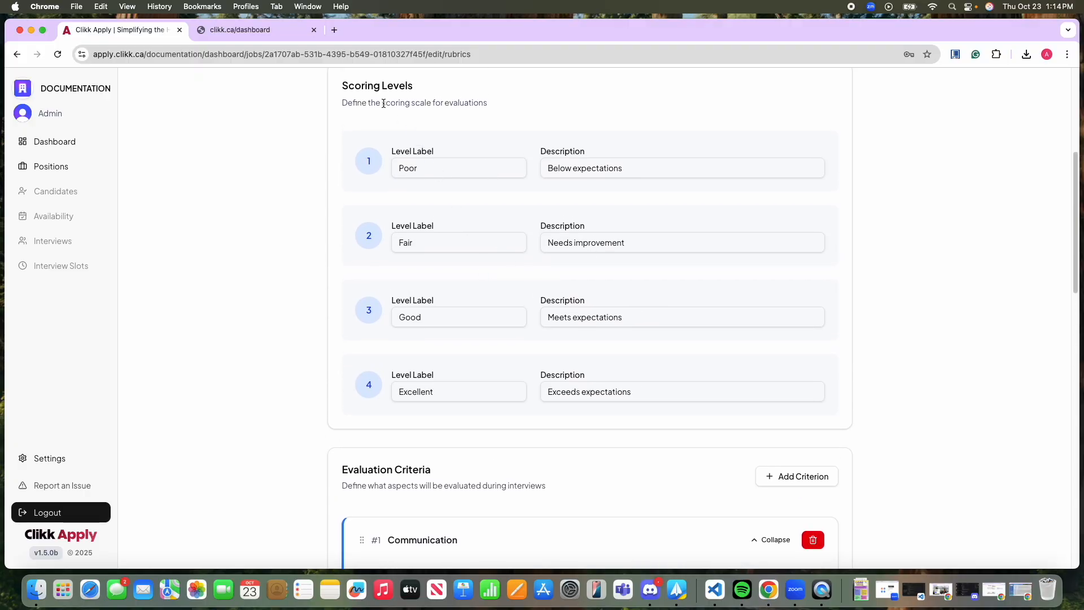
scroll(469, 401, "down", 3)
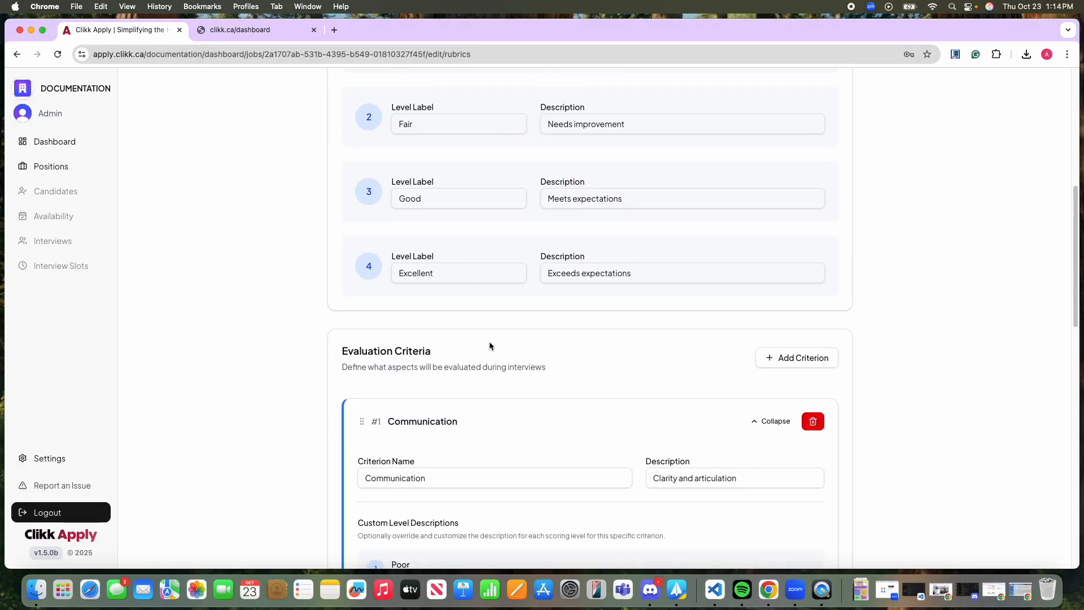
scroll(466, 468, "down", 10)
scroll(552, 518, "up", 9)
scroll(552, 520, "up", 5)
left_click_drag(419, 223, 384, 231)
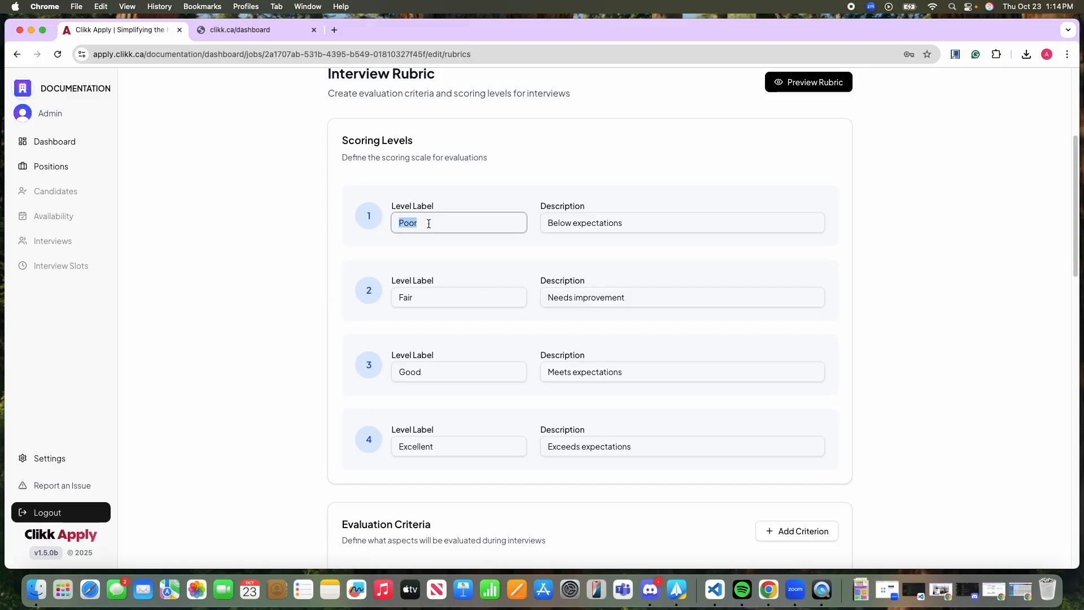
scroll(583, 408, "down", 7)
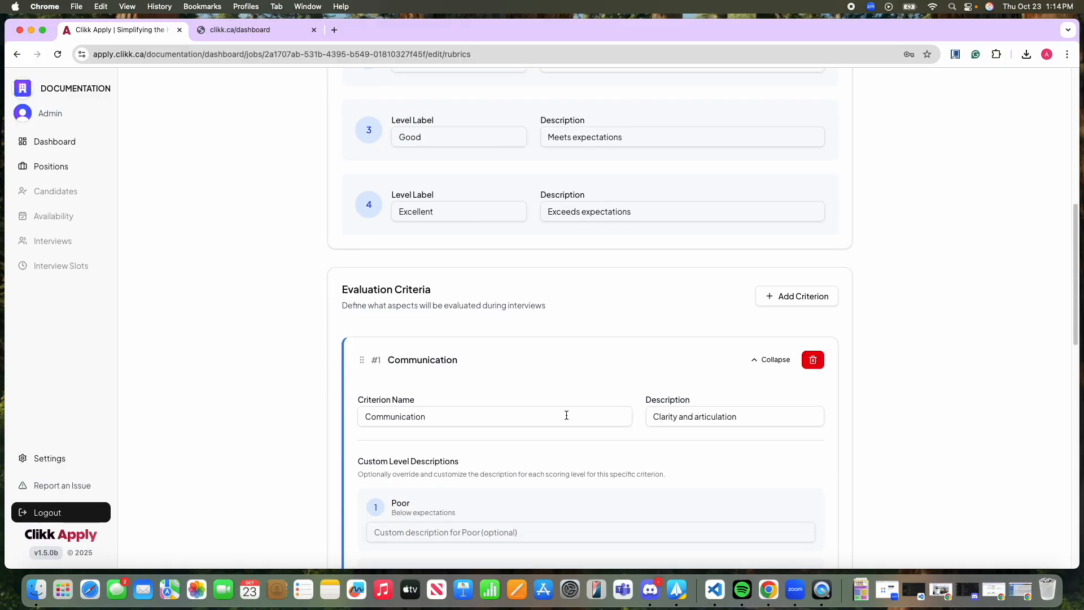
scroll(582, 395, "down", 10)
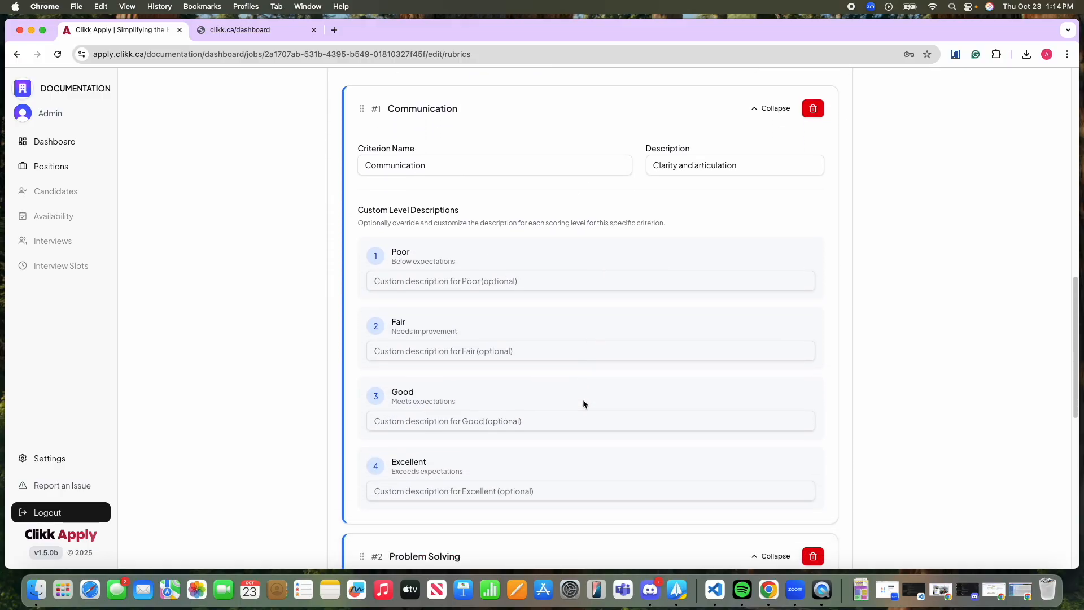
scroll(582, 405, "up", 12)
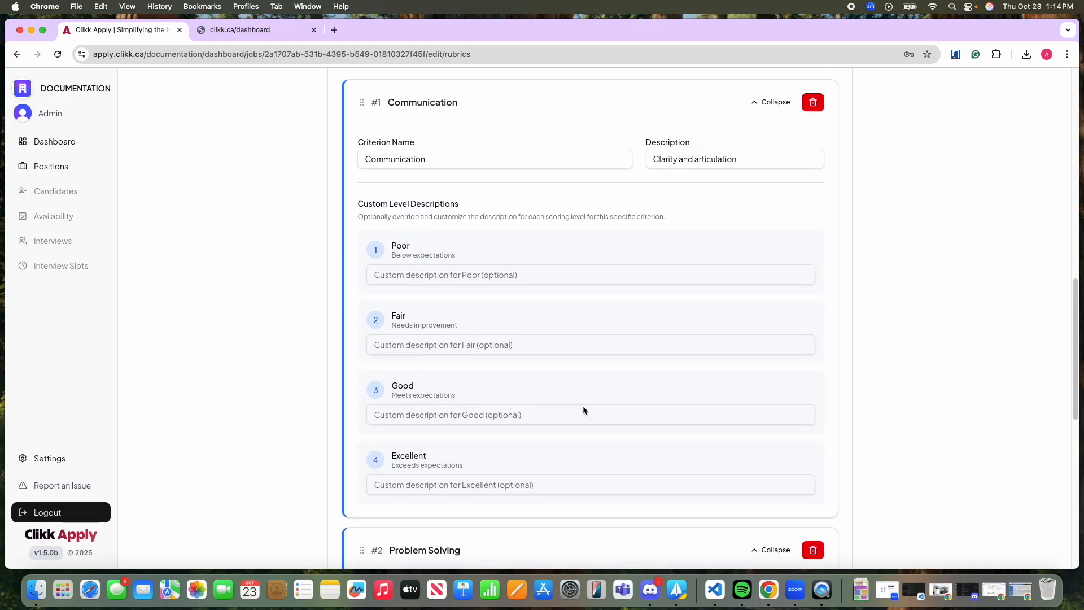
scroll(528, 367, "up", 1)
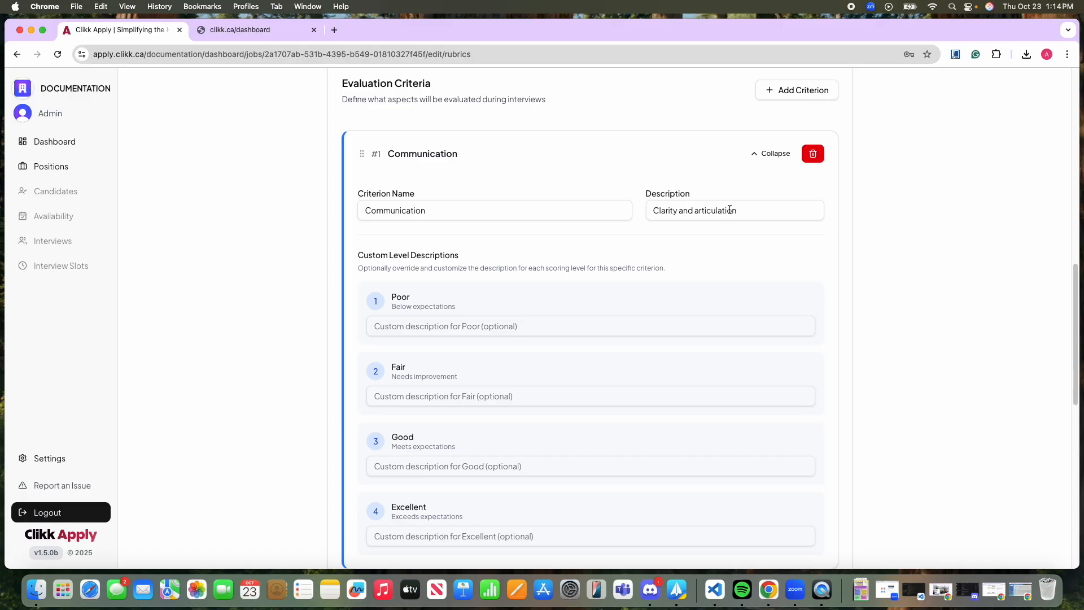
Add a third evaluation criterion to the interview rubric and name it "Quality answer".
scroll(635, 366, "down", 3)
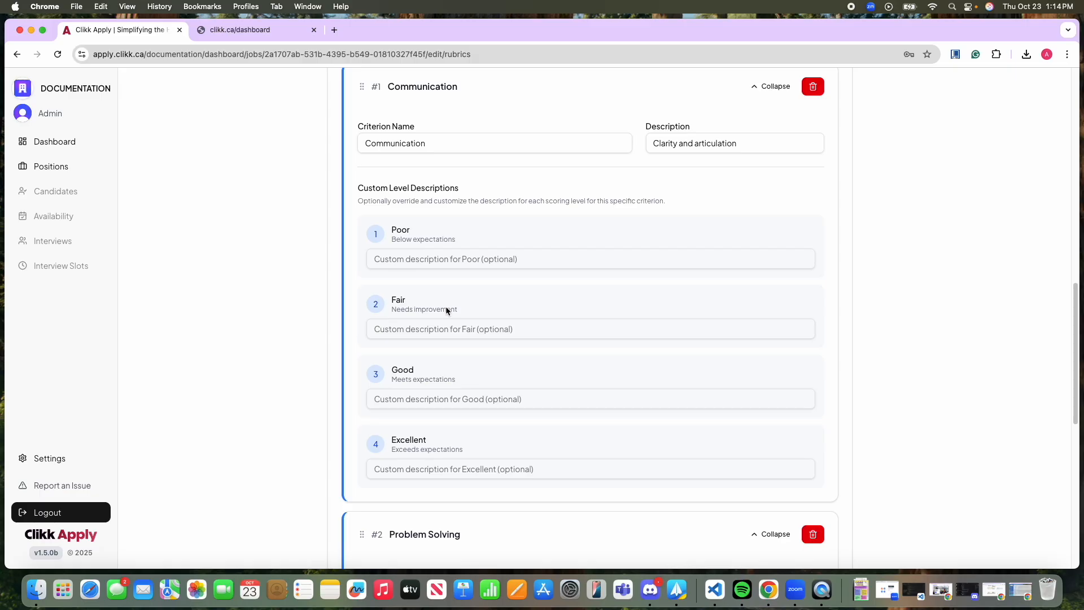
scroll(447, 302, "down", 6)
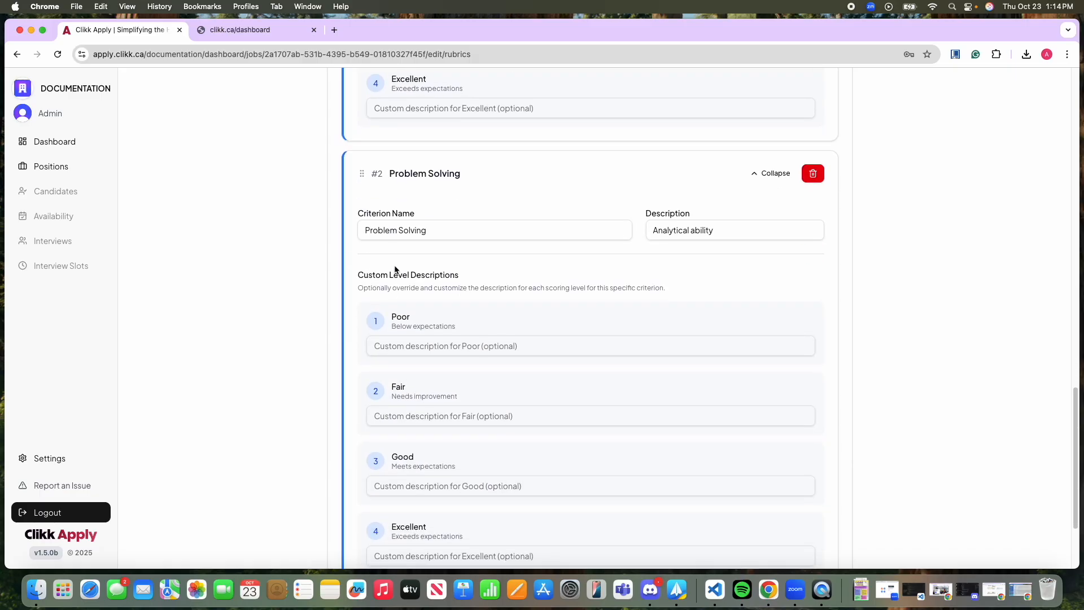
scroll(331, 283, "down", 2)
scroll(569, 320, "down", 1)
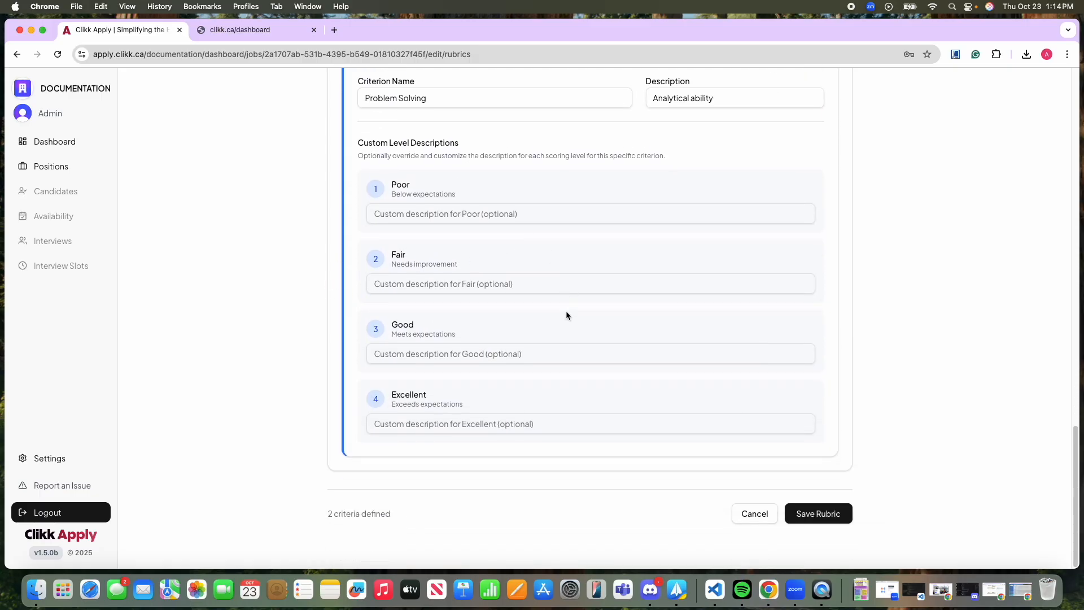
scroll(747, 377, "up", 12)
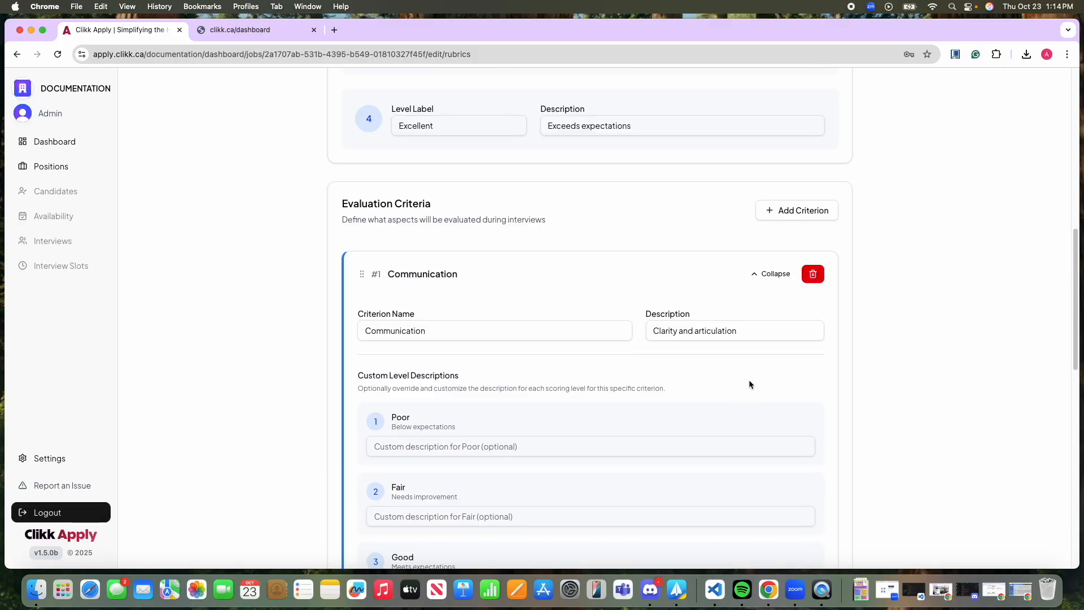
left_click(813, 239)
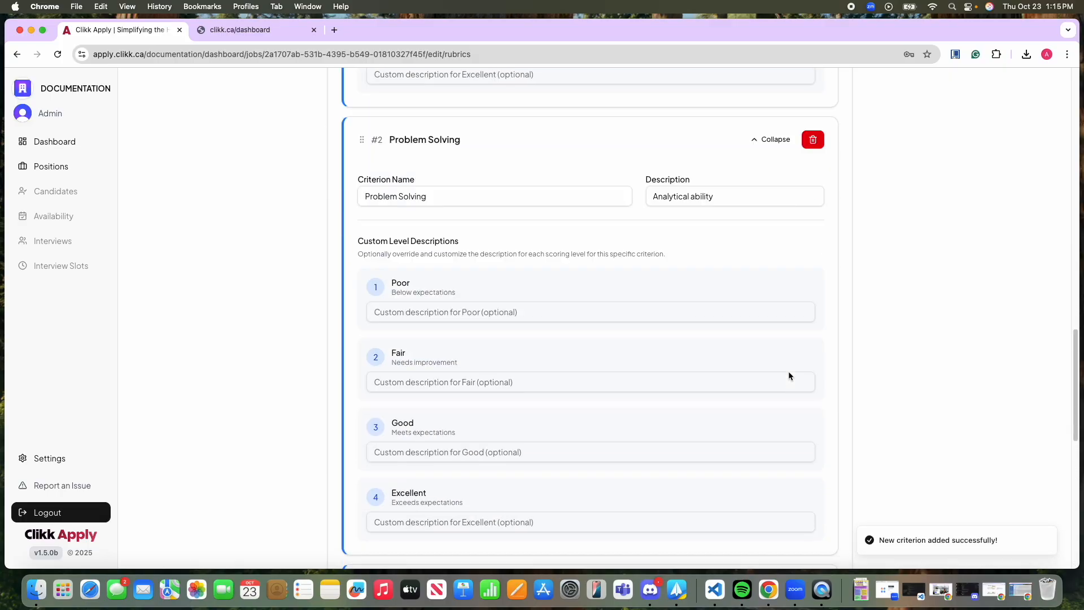
scroll(700, 344, "down", 5)
scroll(621, 316, "up", 2)
double_click(460, 213)
triple_click(460, 212)
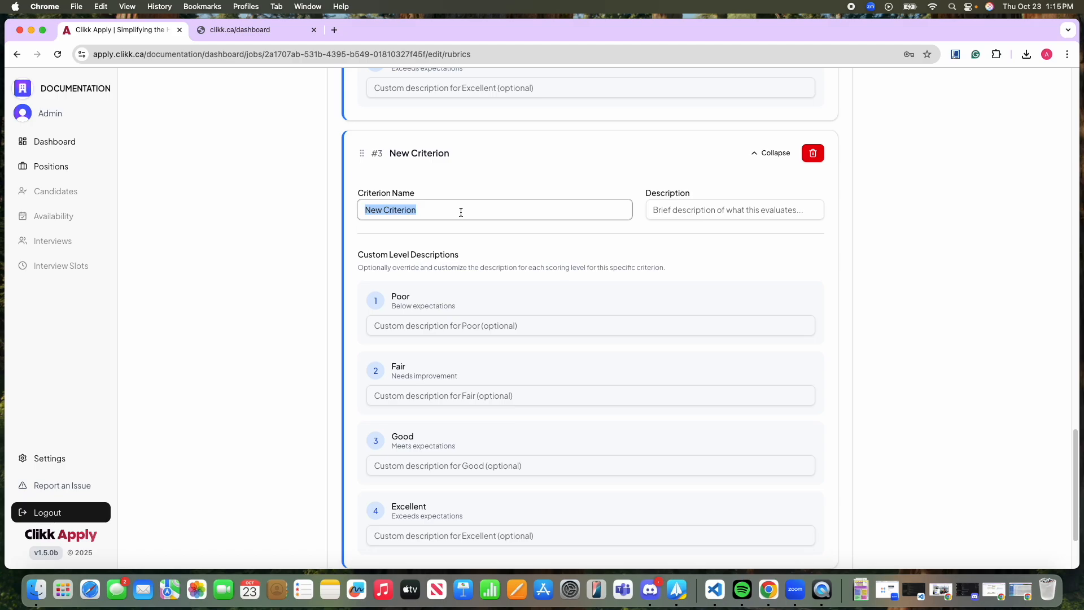
type("Quality answer")
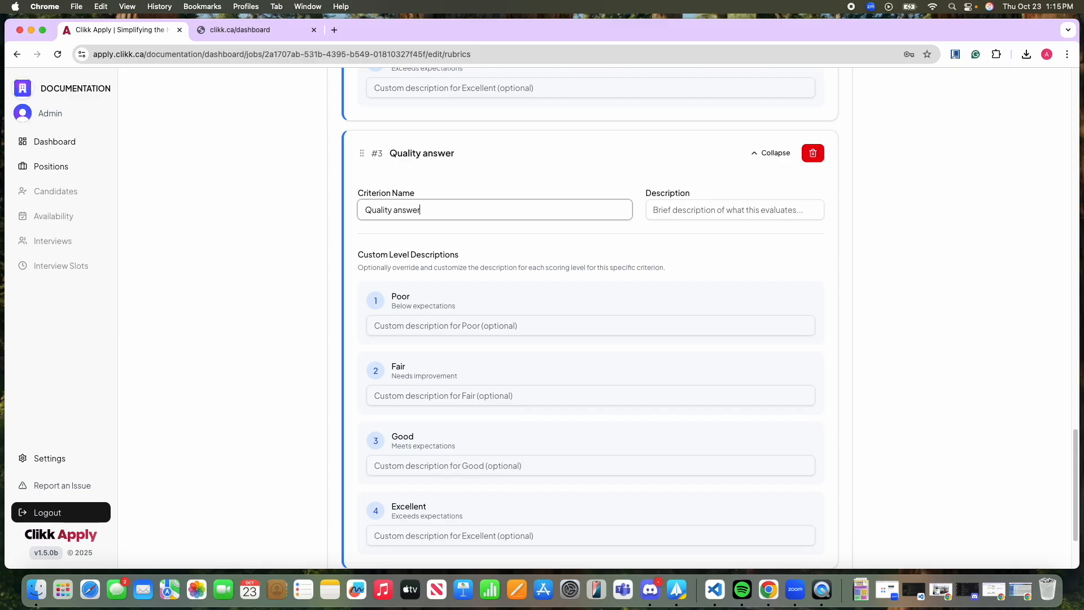
Describe the new criterion as "how well did they answer the question" and its Poor level as "did not answer the question at all".
left_click(739, 211)
type("how well did they answer the question")
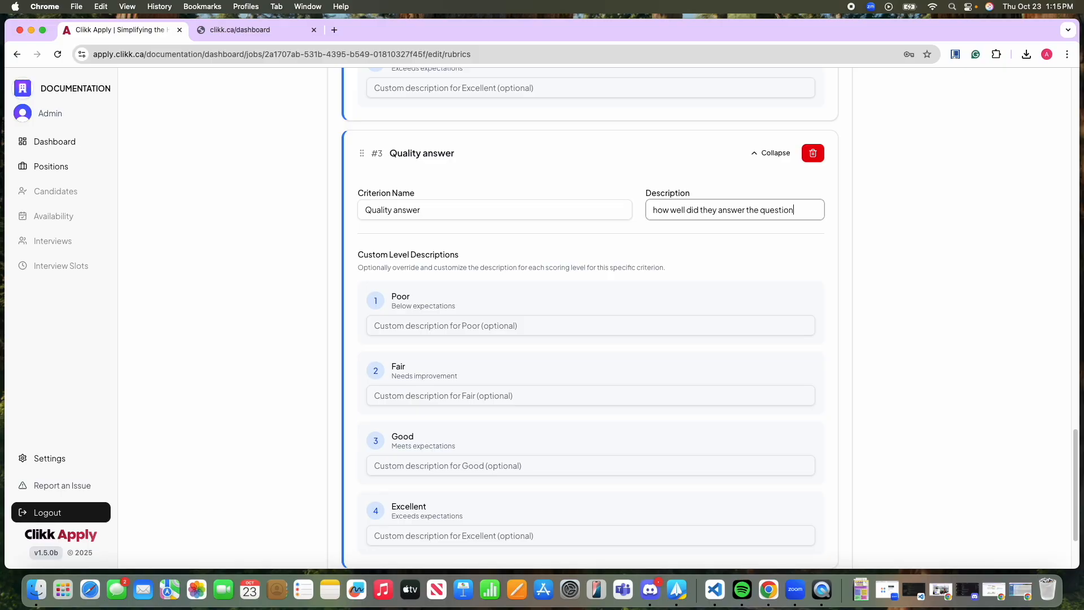
scroll(941, 257, "down", 3)
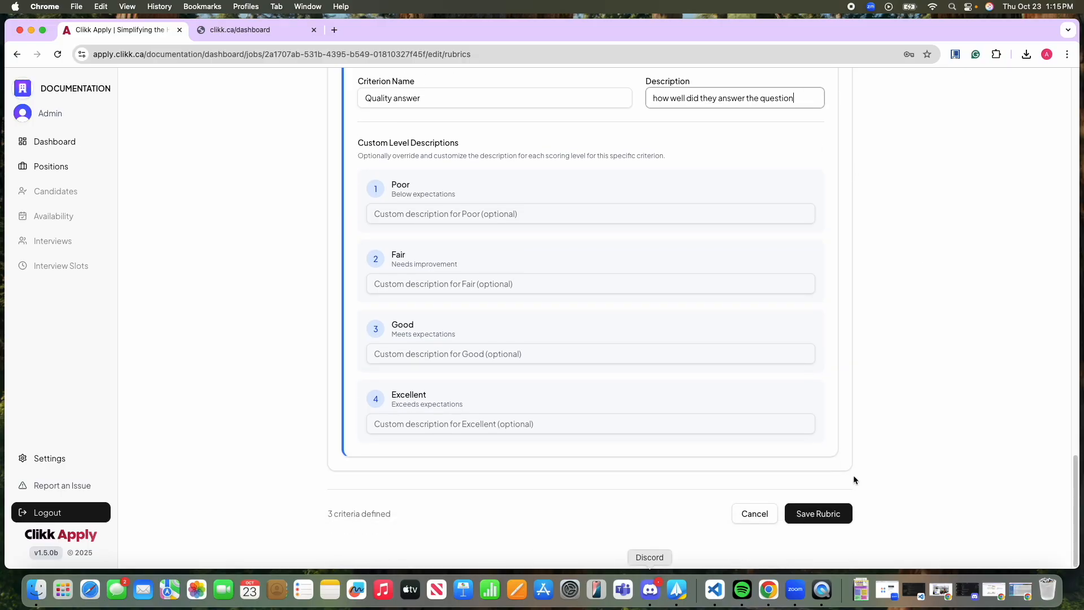
left_click(388, 209)
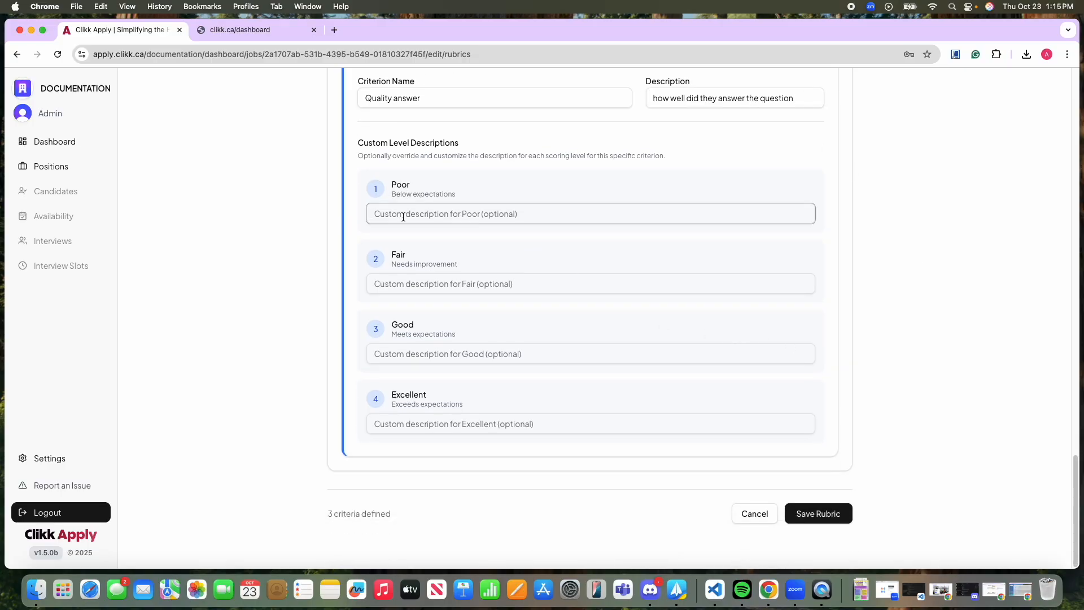
mouse_move(387, 215)
left_mouse_down()
mouse_move(550, 217)
mouse_move(397, 224)
left_mouse_up()
type("did not answer the question at all")
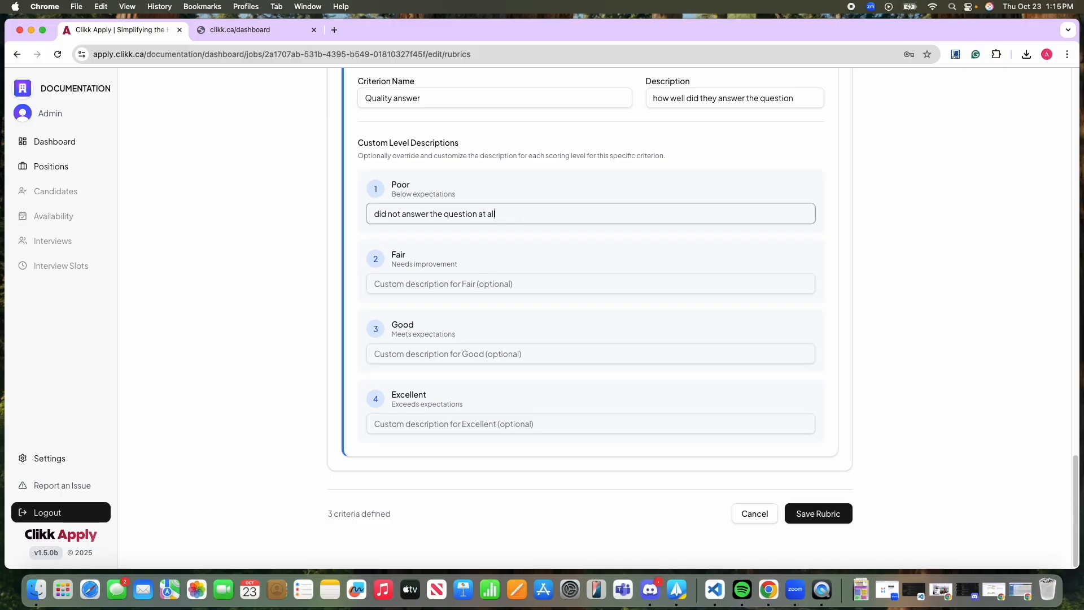
Preview the rubric as a table of criteria and scoring levels, and close the preview.
scroll(635, 319, "up", 15)
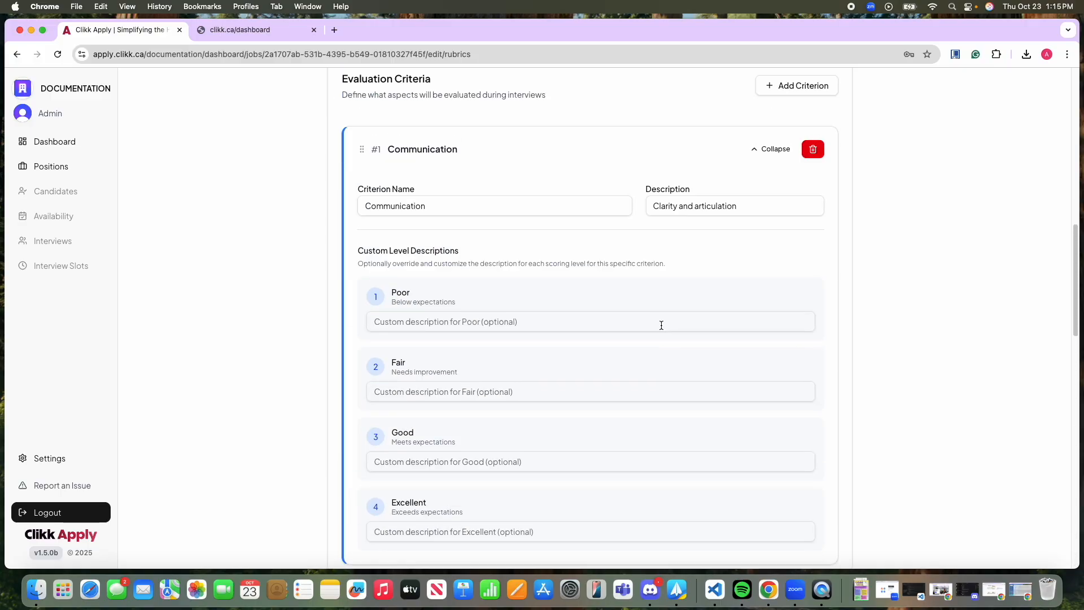
scroll(662, 323, "up", 6)
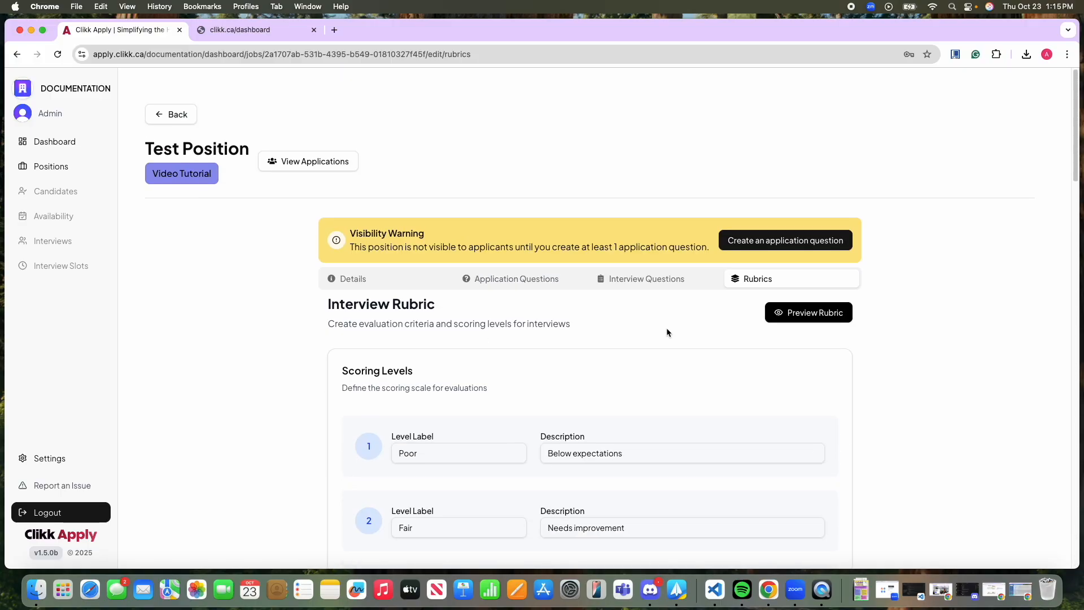
left_click(809, 312)
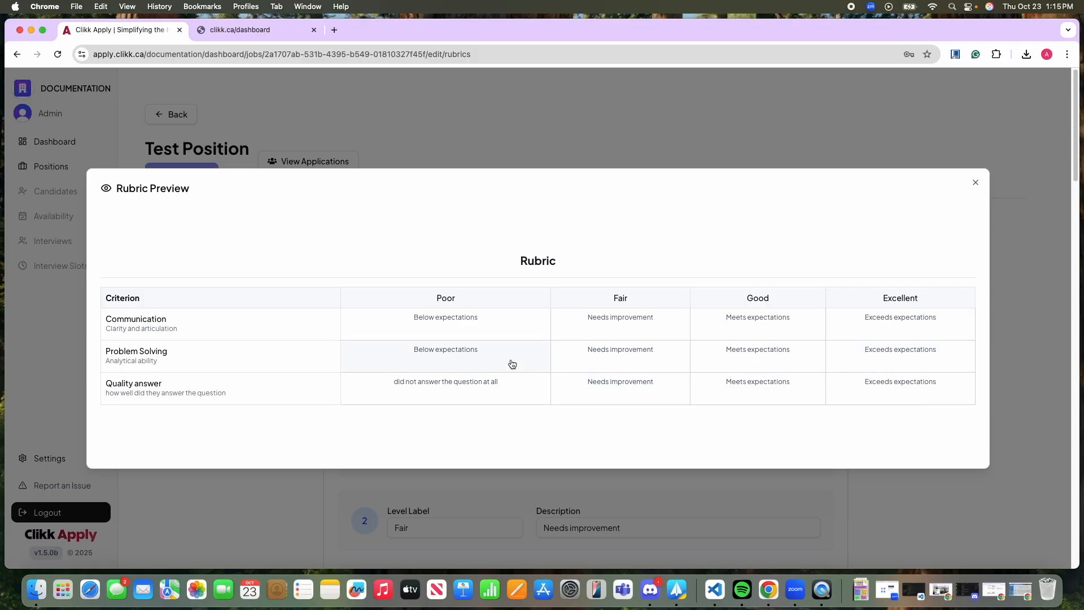
left_click(975, 183)
Save the rubric and return to the list of positions.
scroll(979, 393, "down", 15)
scroll(971, 393, "down", 1)
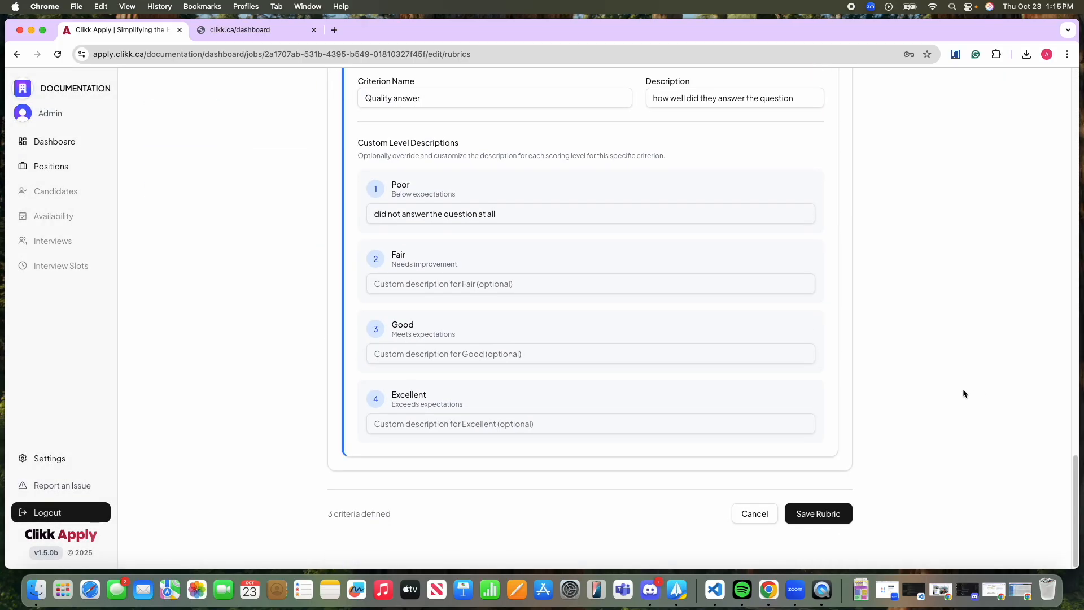
left_click(819, 518)
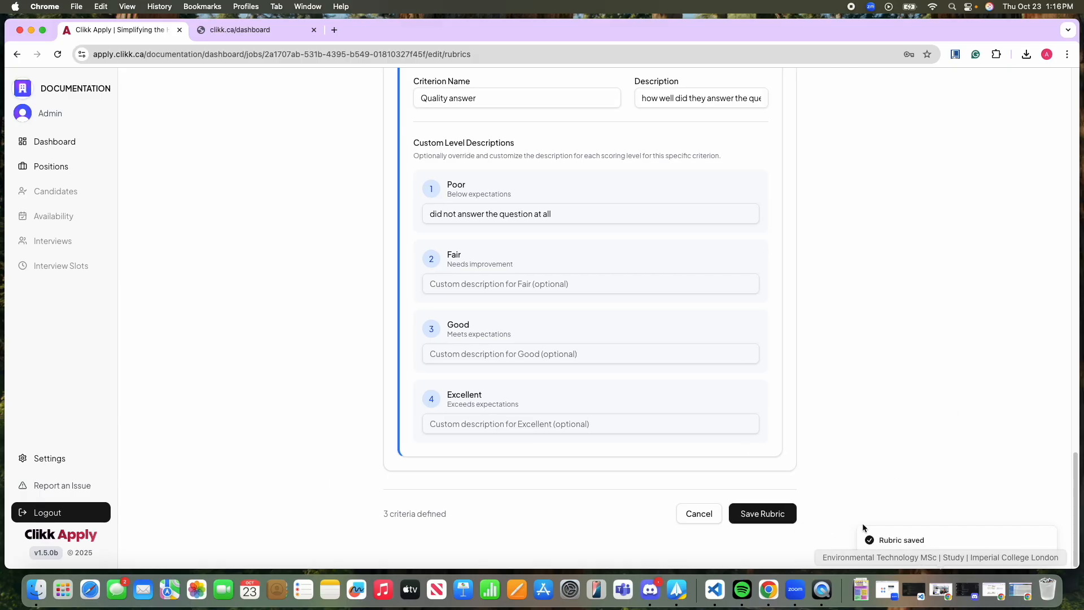
scroll(845, 445, "up", 20)
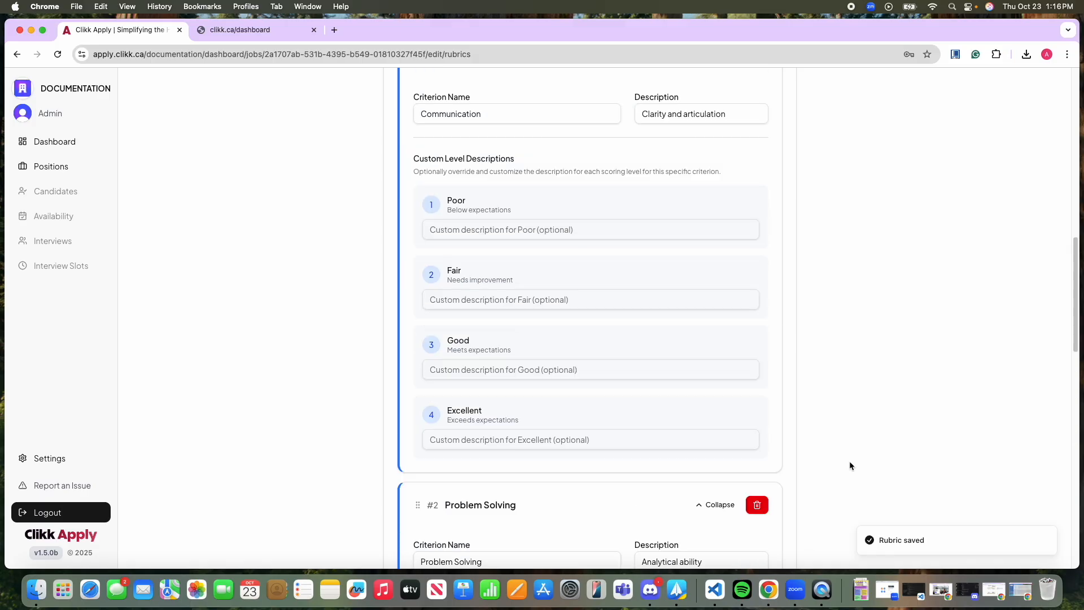
scroll(849, 462, "up", 5)
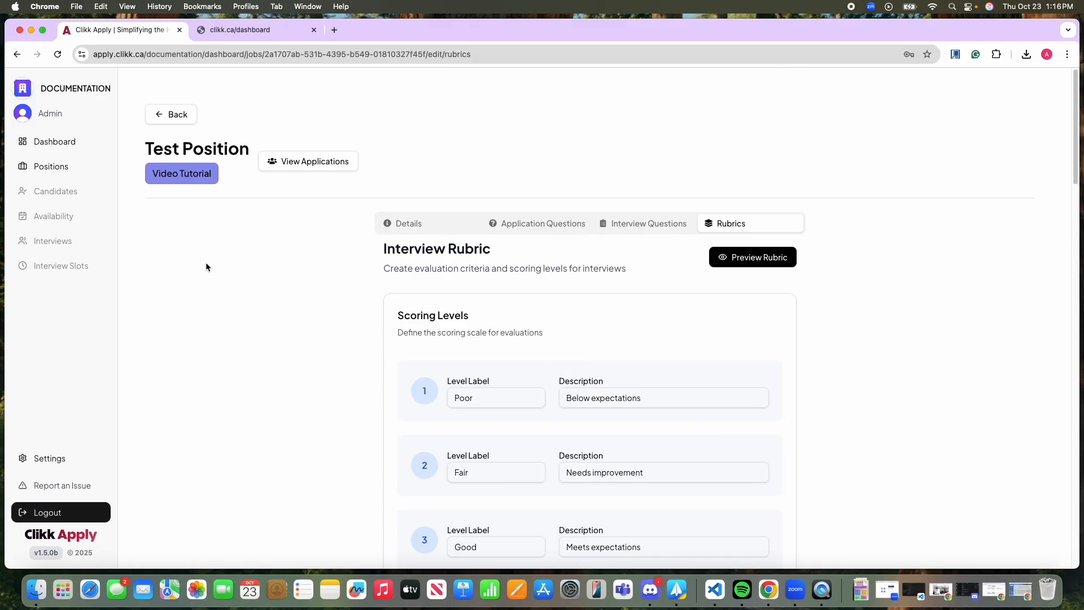
left_click(163, 114)
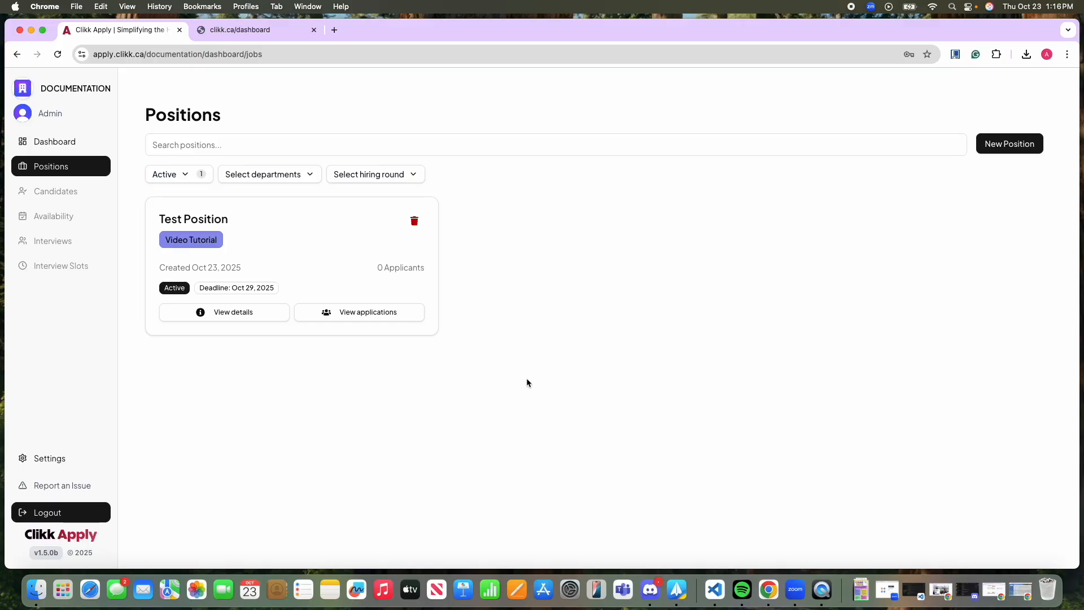
Open the details of Test Position and review its title, department, hiring round, description, deadline and vacancy settings.
left_click(240, 313)
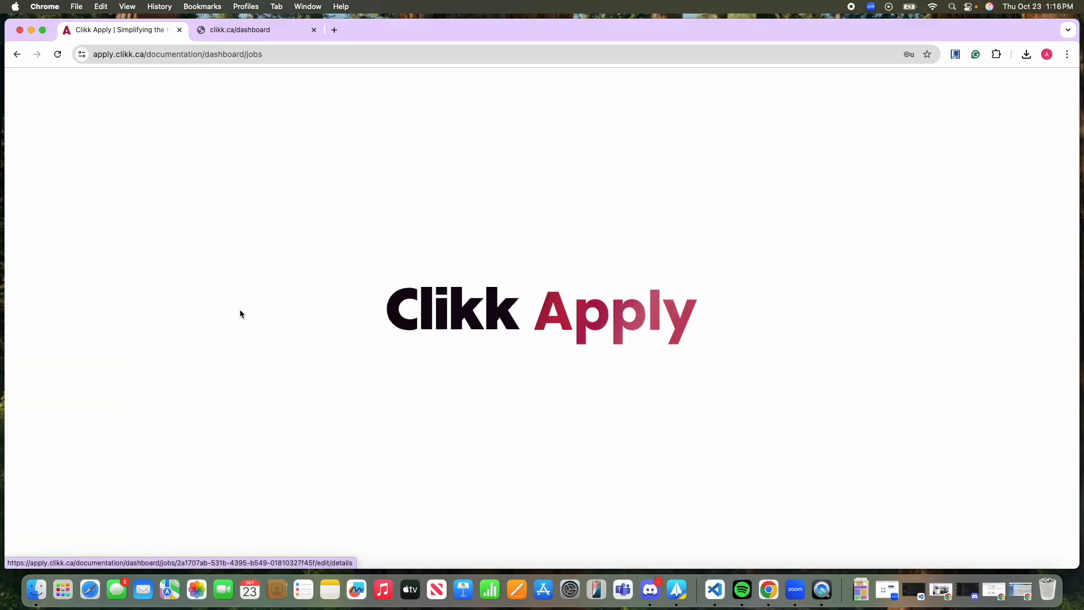
scroll(599, 391, "down", 5)
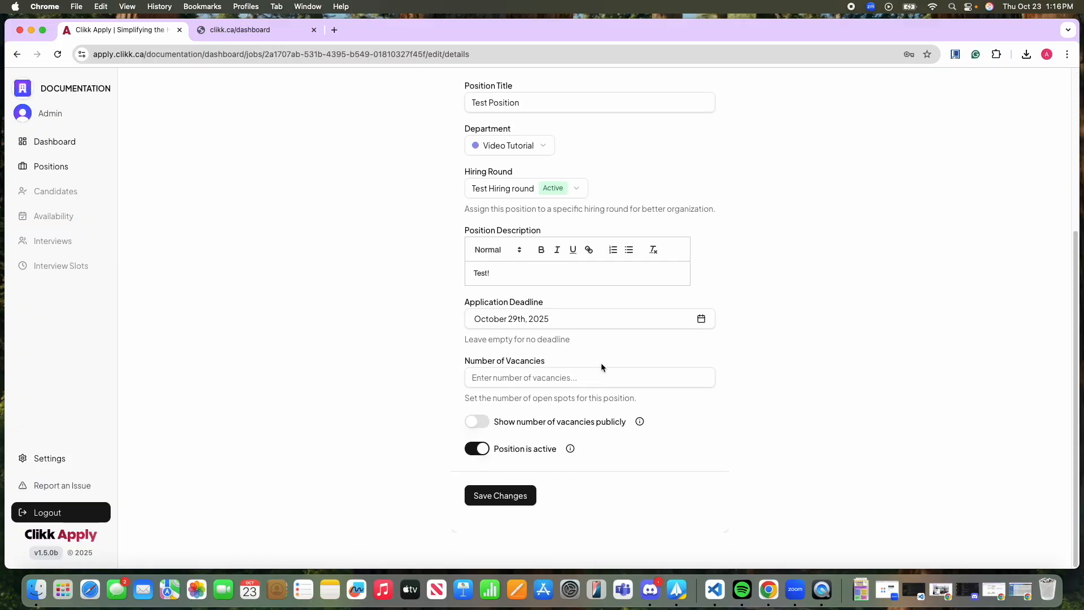
scroll(403, 358, "up", 3)
scroll(525, 424, "down", 3)
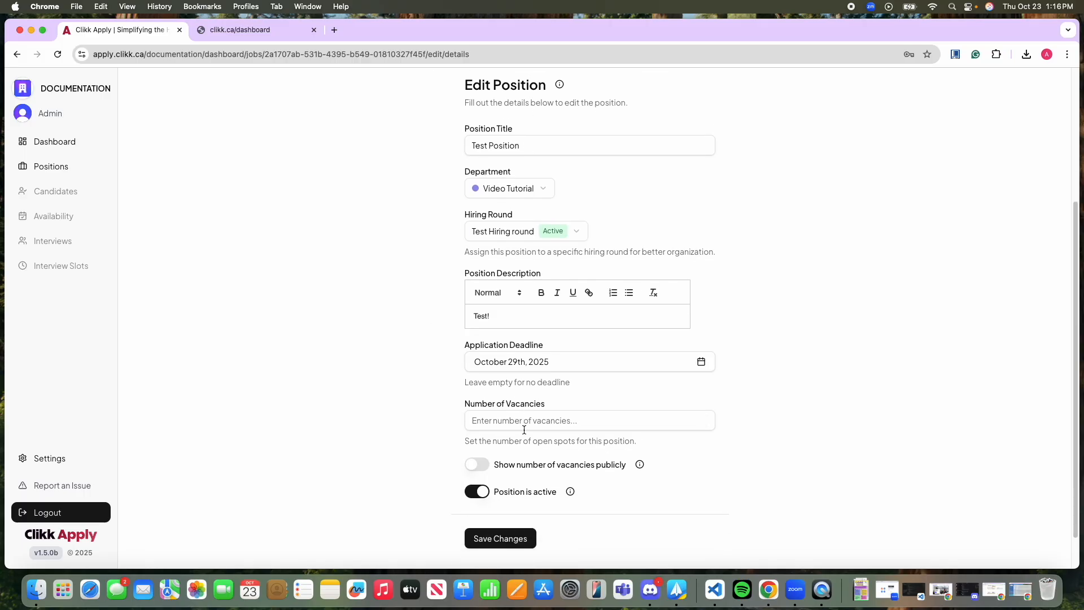
scroll(621, 316, "up", 5)
scroll(551, 390, "down", 5)
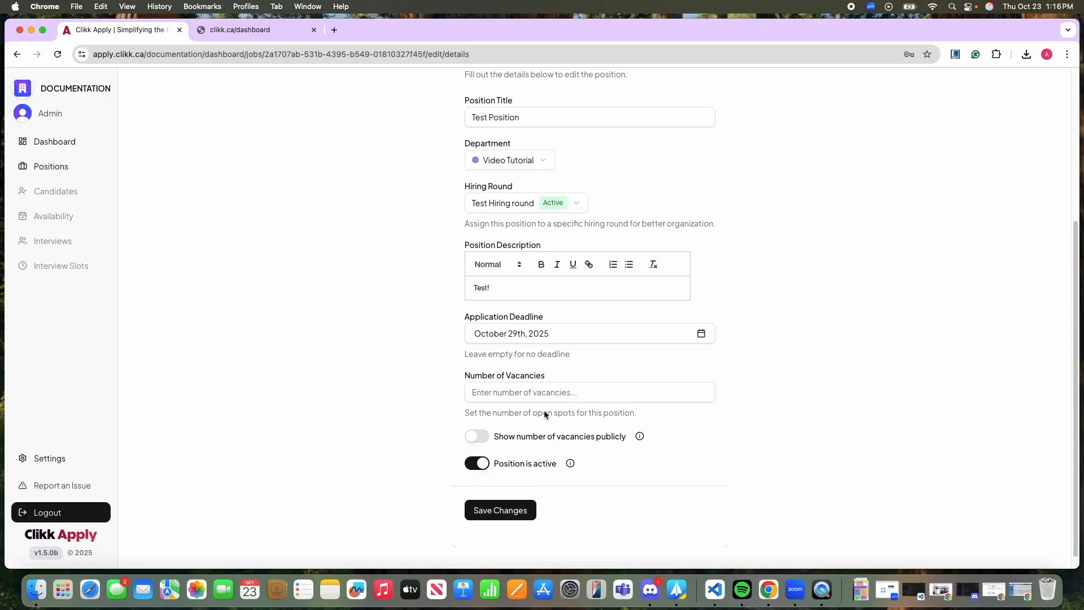
scroll(520, 480, "up", 5)
Review the position's application questions, interview questions and rubric, and return to the list of positions.
left_click(540, 231)
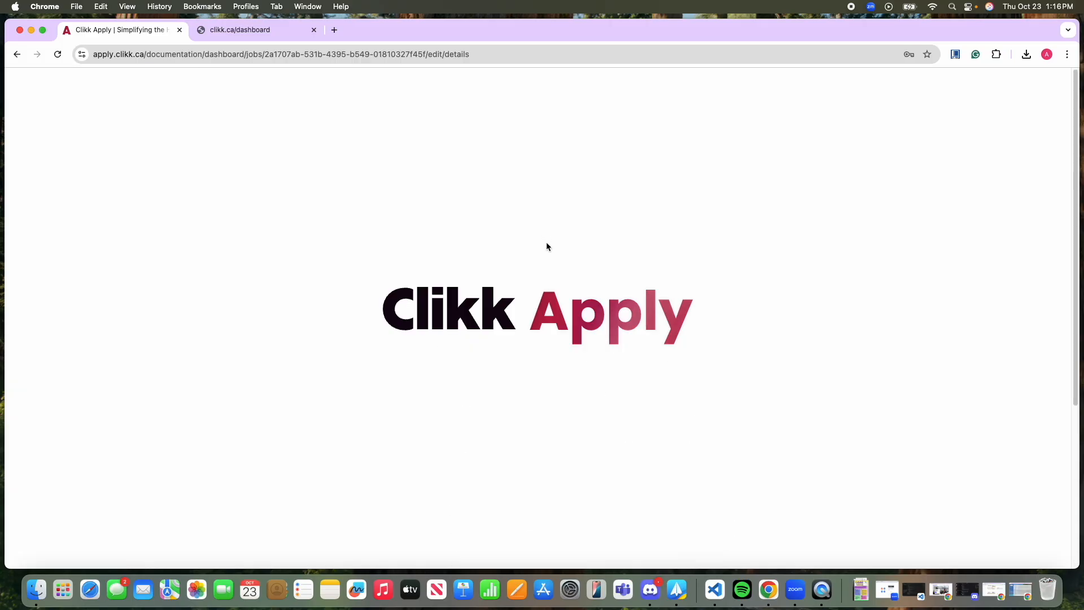
scroll(856, 354, "down", 1)
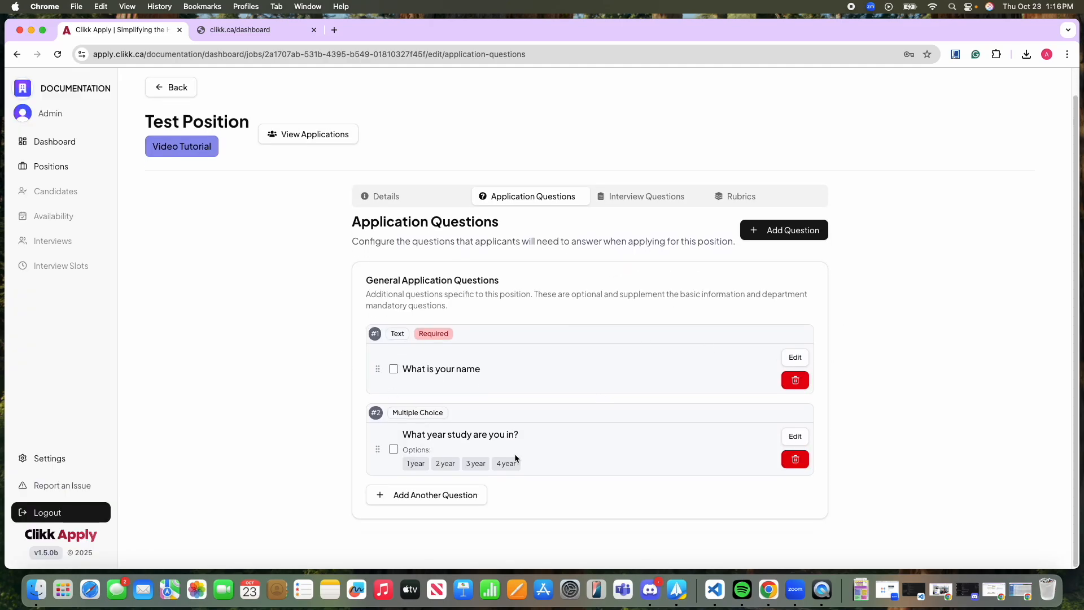
left_click(640, 196)
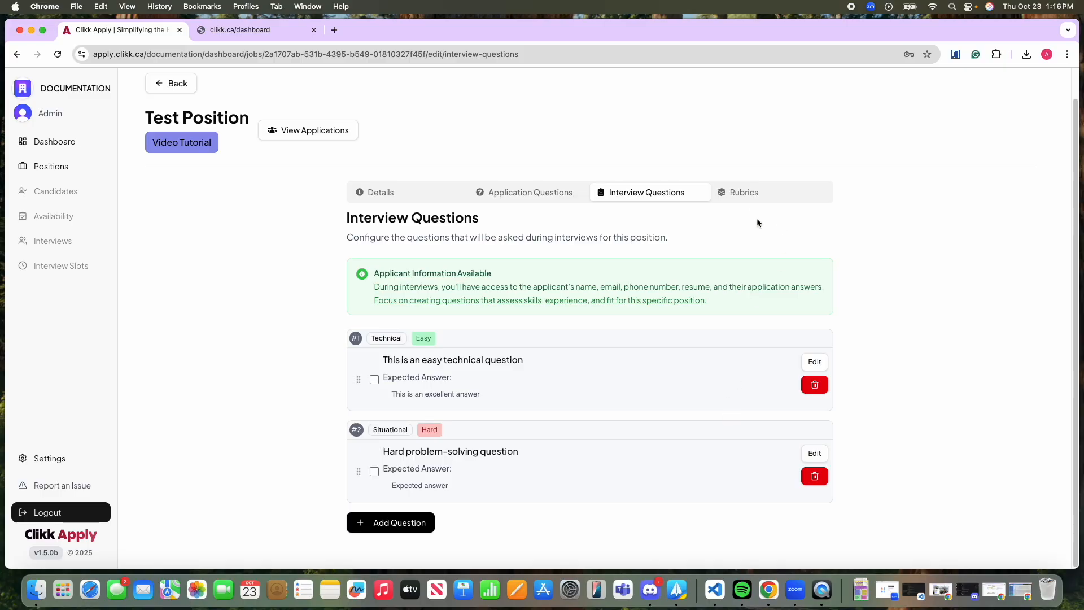
left_click(748, 193)
scroll(668, 416, "down", 15)
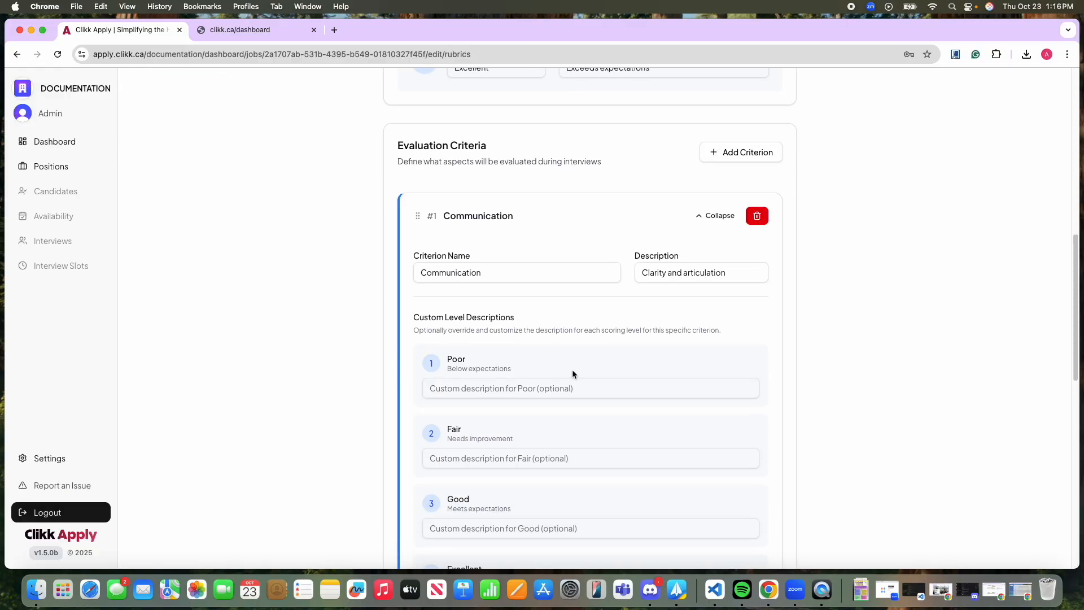
scroll(675, 400, "down", 7)
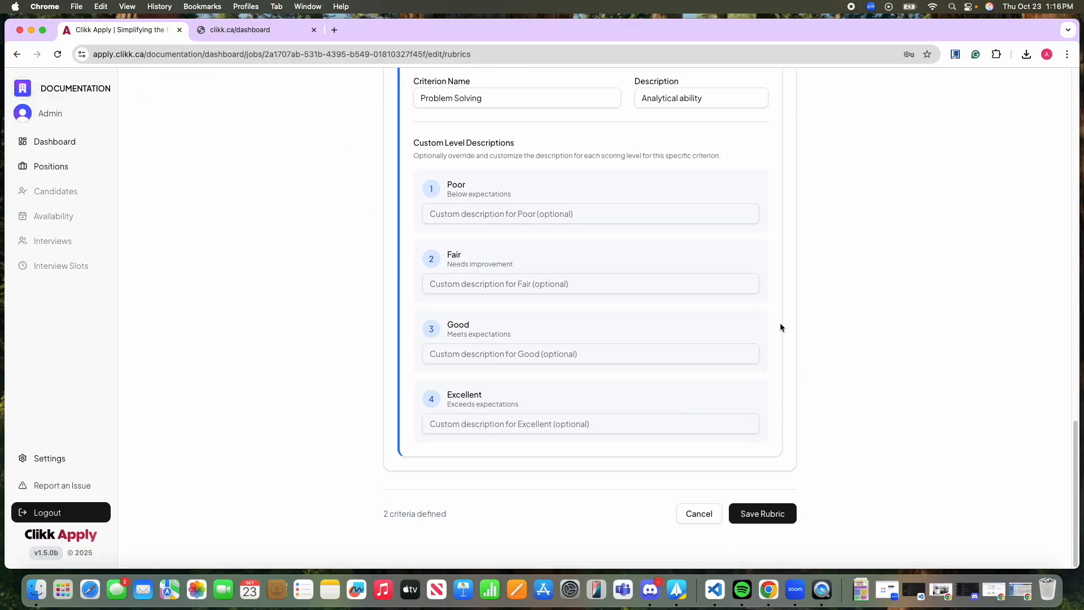
scroll(780, 327, "up", 20)
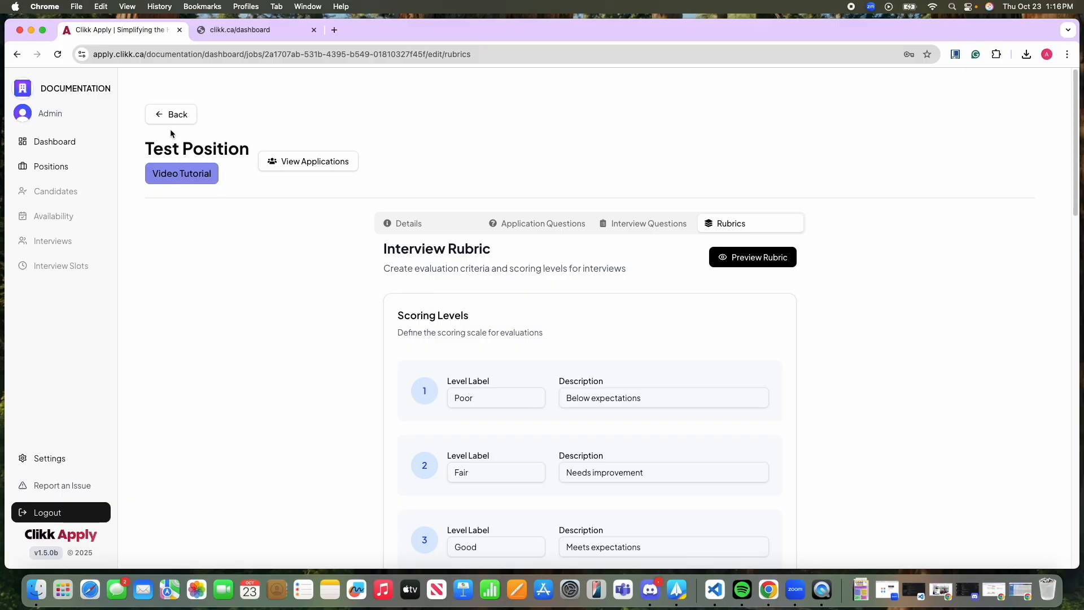
left_click(169, 116)
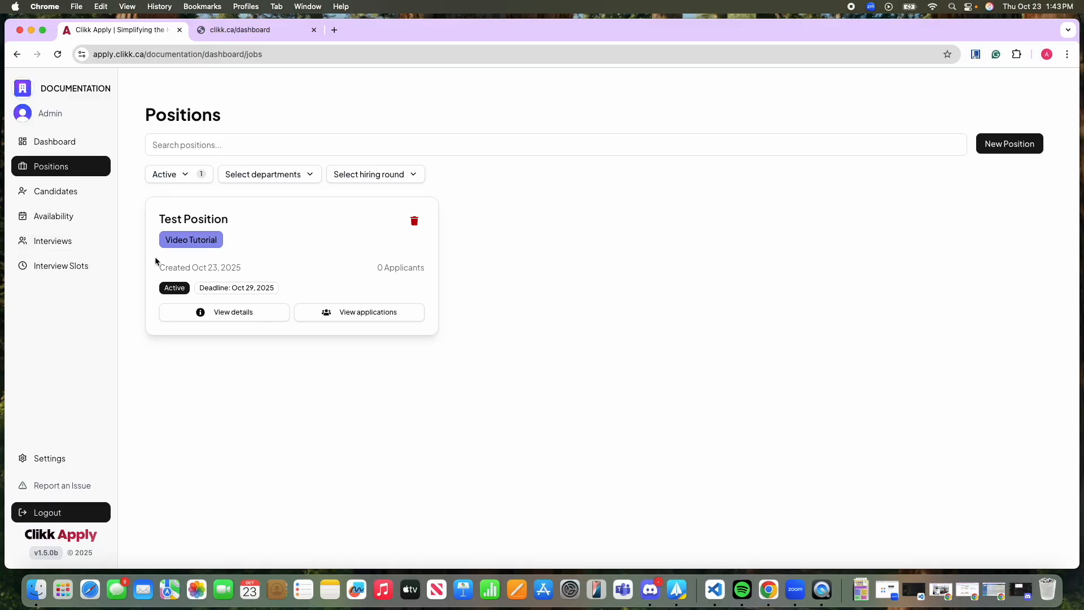
Open the interview availability and set its date range to Nov 01, 2025 - Nov 07, 2025 to show that week's time slots.
left_click(67, 216)
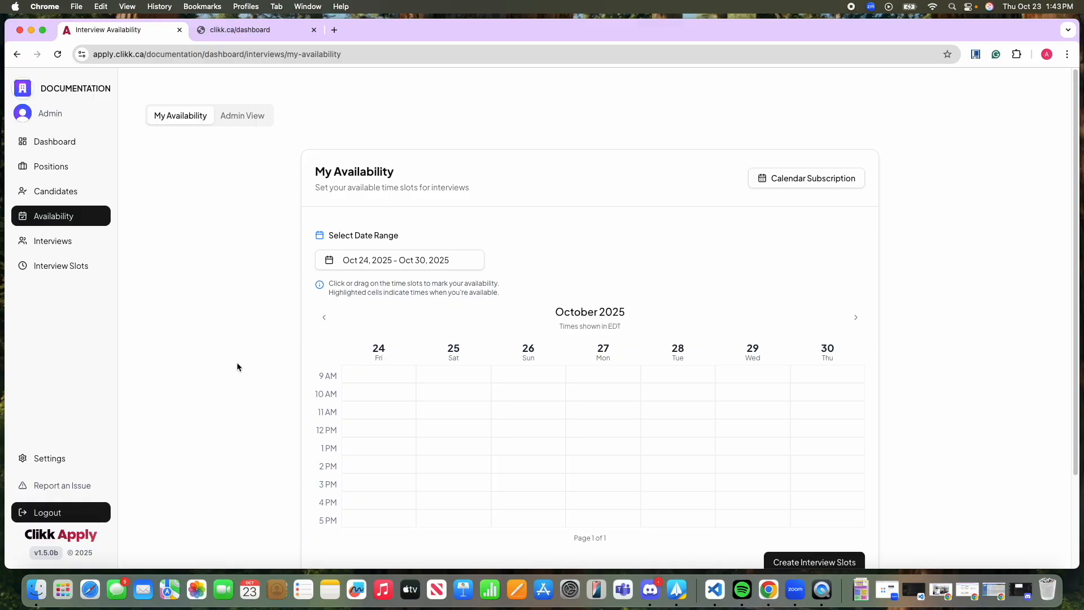
left_click(401, 260)
scroll(388, 408, "down", 1)
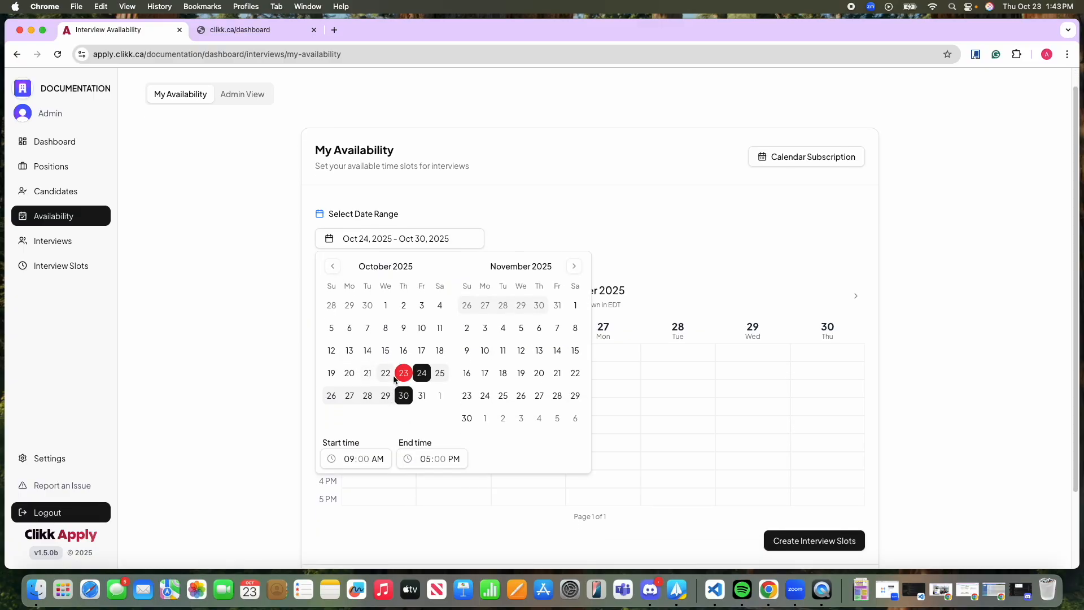
left_click(430, 376)
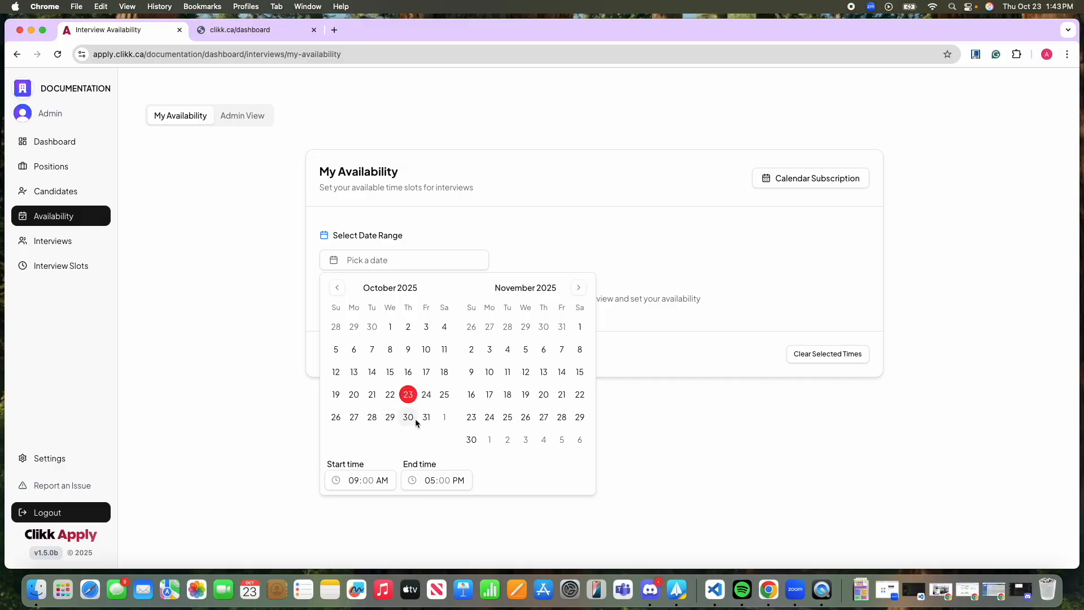
left_click(444, 417)
left_click(562, 350)
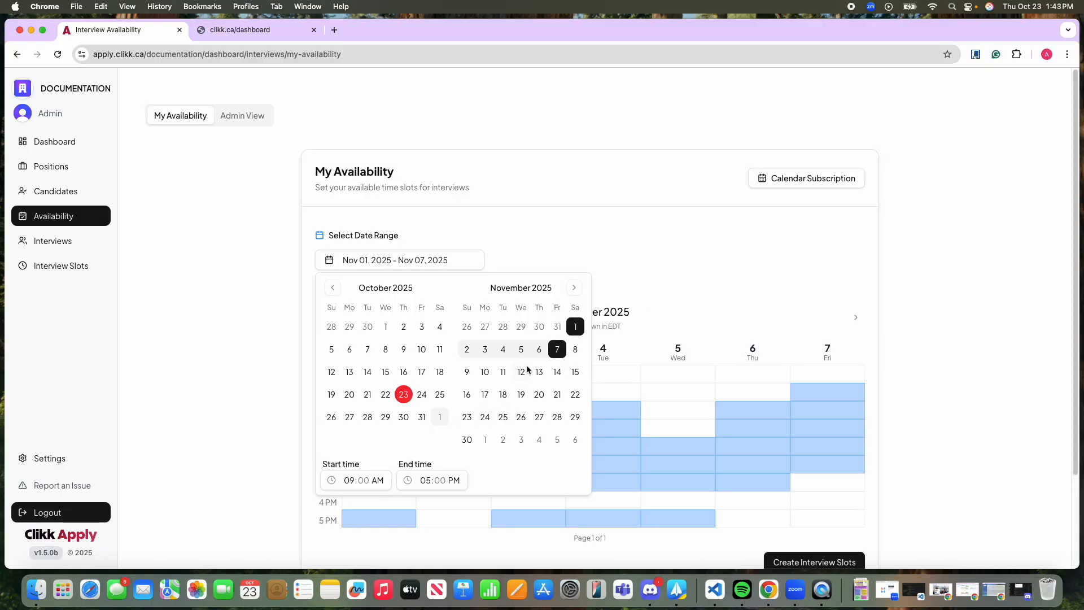
left_click(351, 481)
left_click(652, 260)
scroll(657, 372, "down", 2)
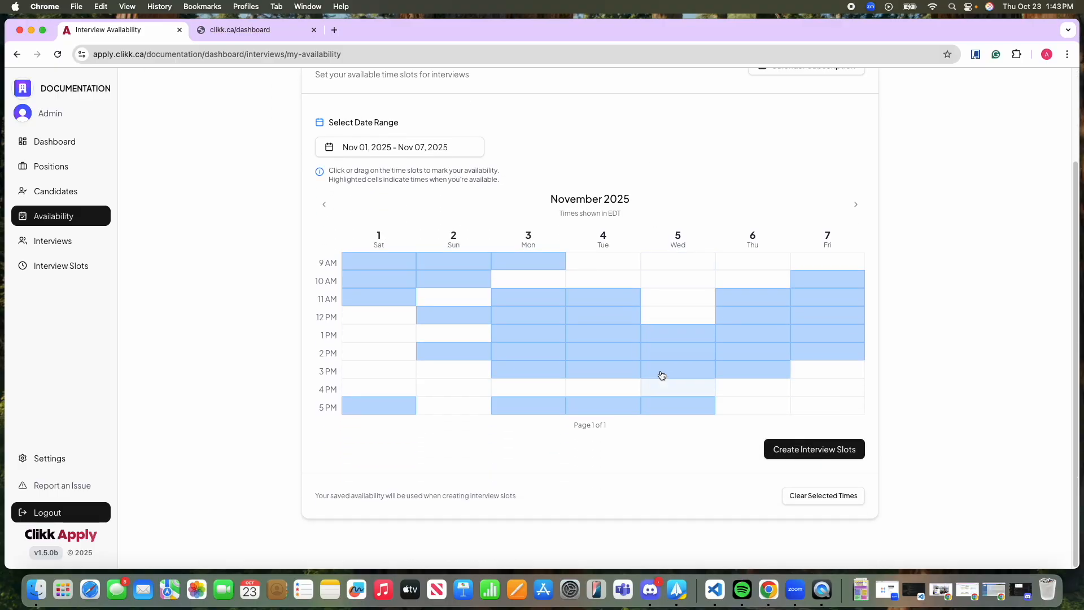
Mark Saturday, November 1 available from the 9 AM through 2 PM slots only, and clear all availability on November 2 through 7.
left_click_drag(379, 264, 393, 410)
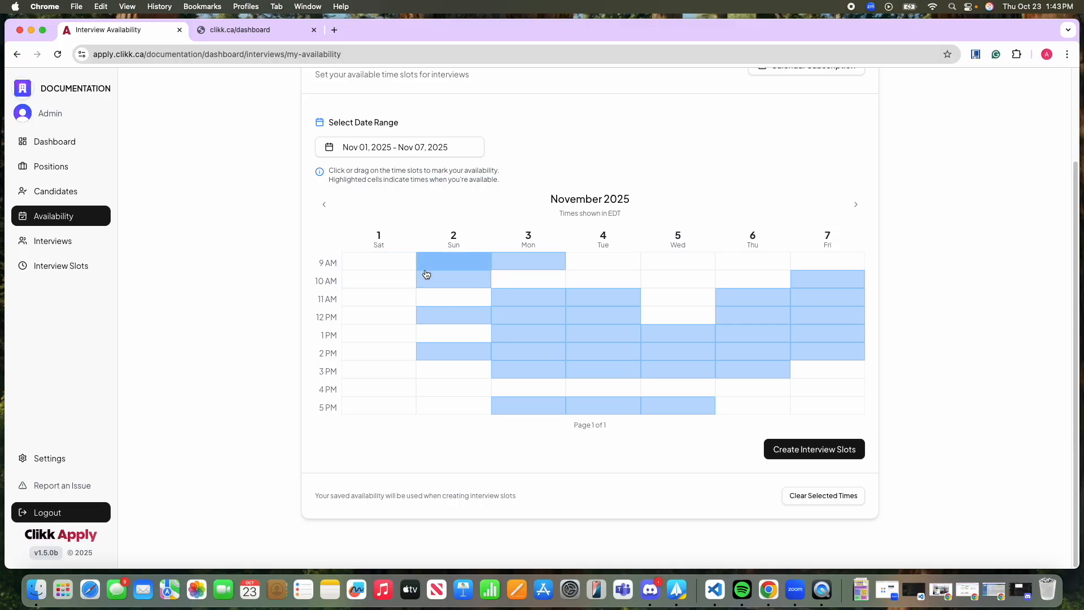
left_click_drag(363, 267, 372, 353)
left_click_drag(466, 259, 467, 358)
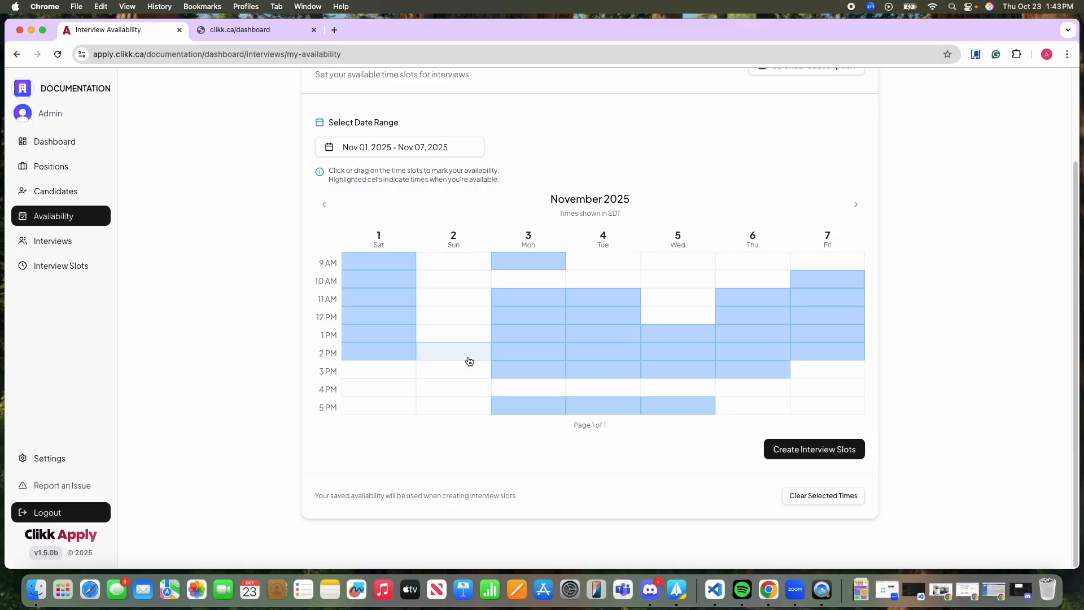
left_click_drag(523, 315, 822, 407)
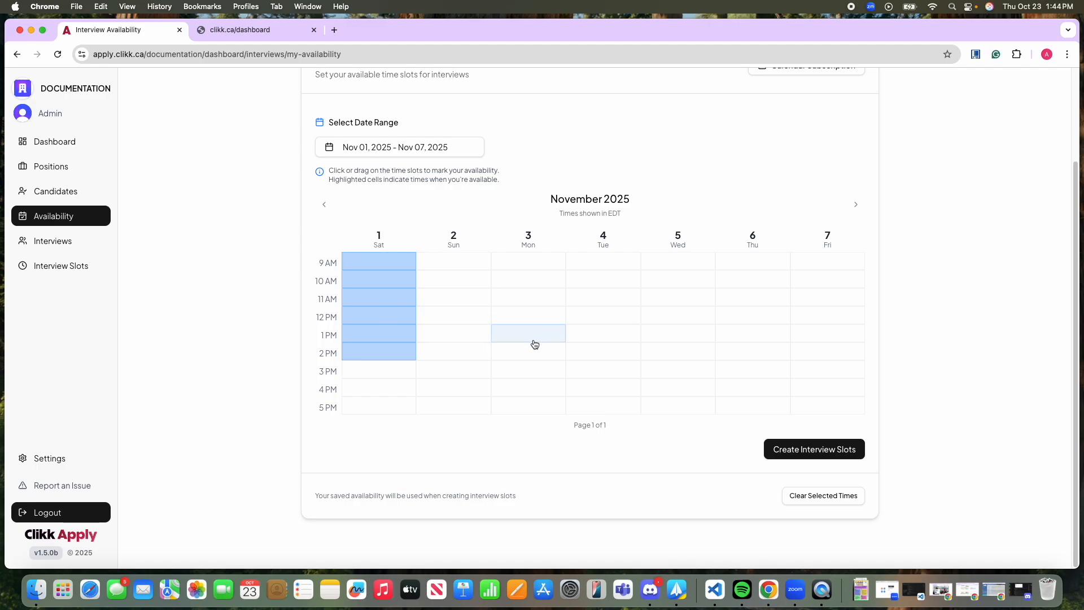
Mark availability for Monday 1–5 PM, Wednesday 9 AM–12 PM and 3–5 PM, and Friday 9 AM–5 PM.
left_click_drag(529, 333, 528, 406)
left_click_drag(680, 261, 692, 320)
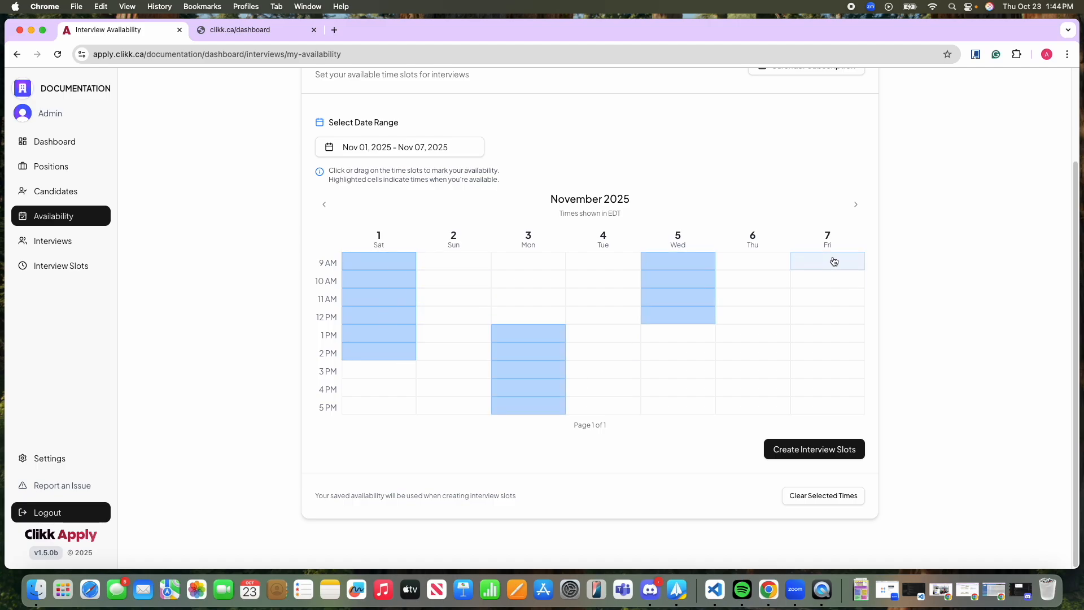
left_click_drag(835, 261, 833, 413)
left_click_drag(657, 371, 673, 407)
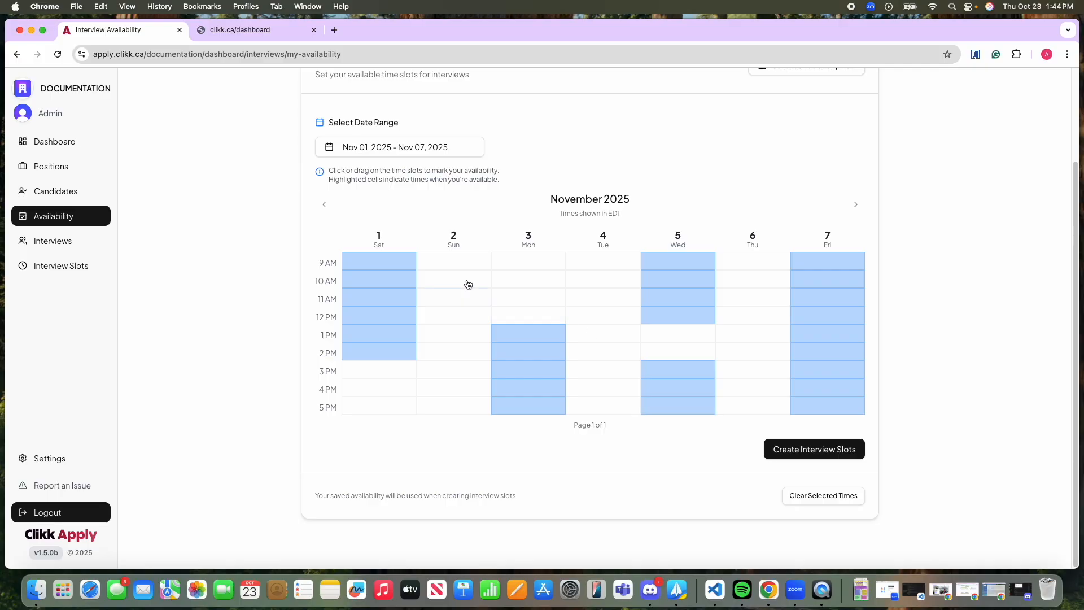
Add Sunday 10 AM–12 PM, Tuesday 10 AM and 12 PM, Thursday 1–3 PM and Saturday 4–5 PM, and clear Saturday's 2 PM slot.
left_click(604, 280)
left_click(602, 316)
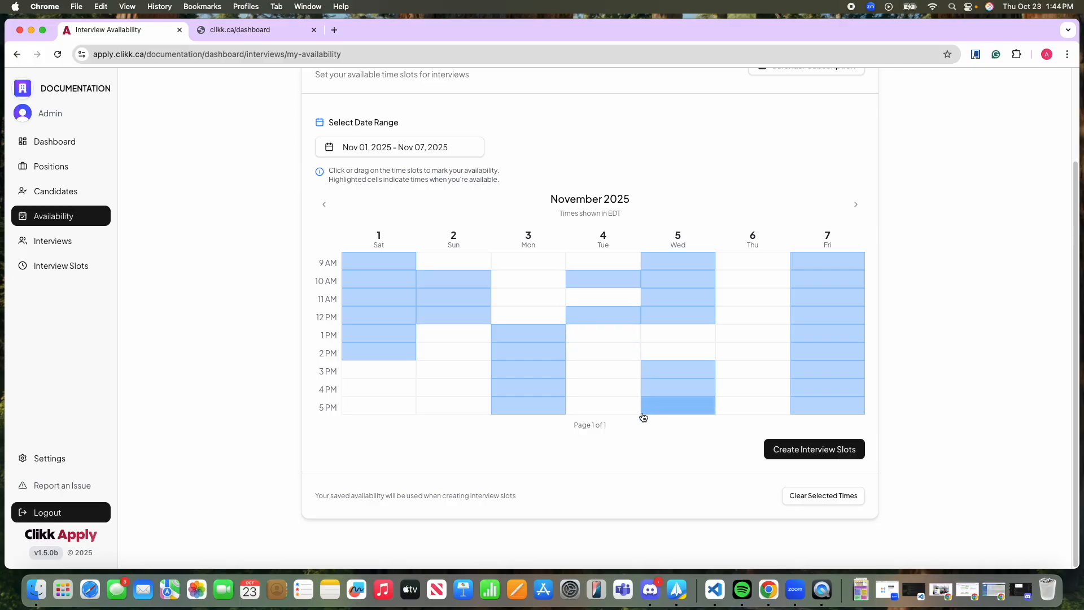
left_click_drag(755, 371, 755, 335)
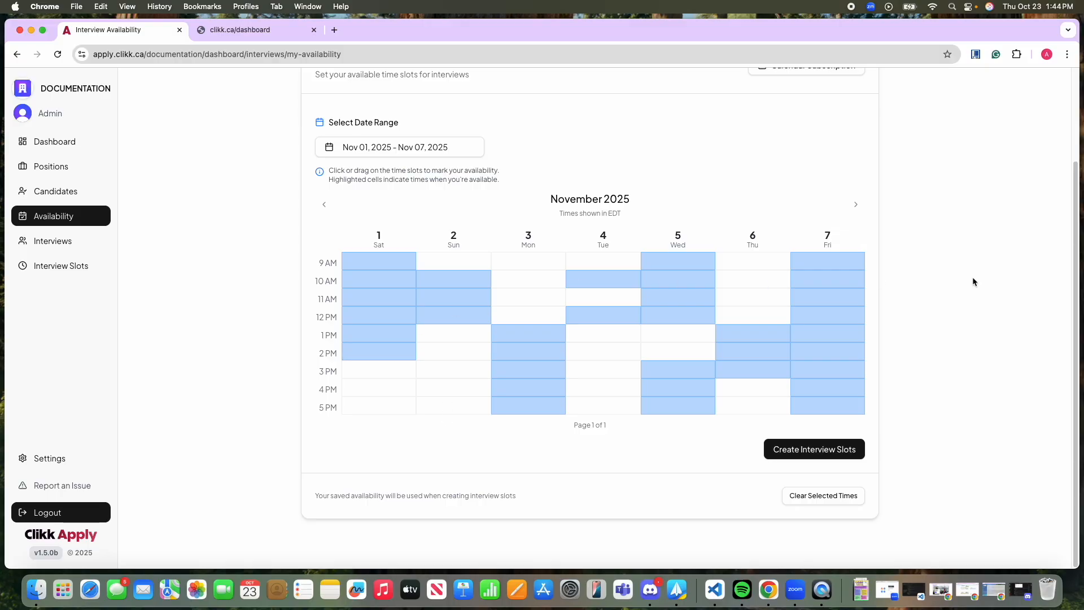
left_click(374, 351)
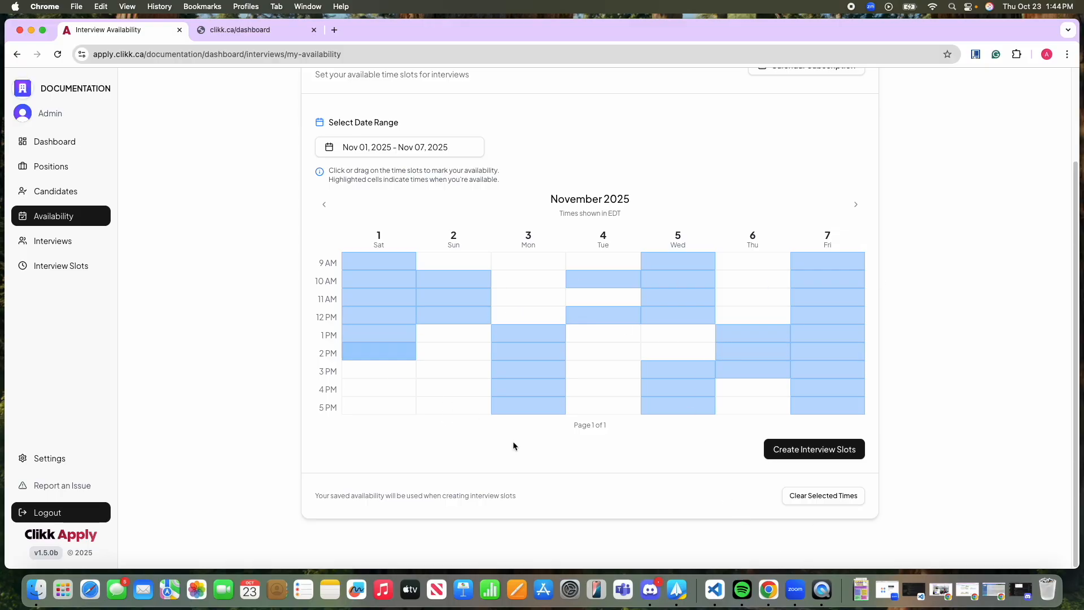
left_click_drag(393, 389, 397, 408)
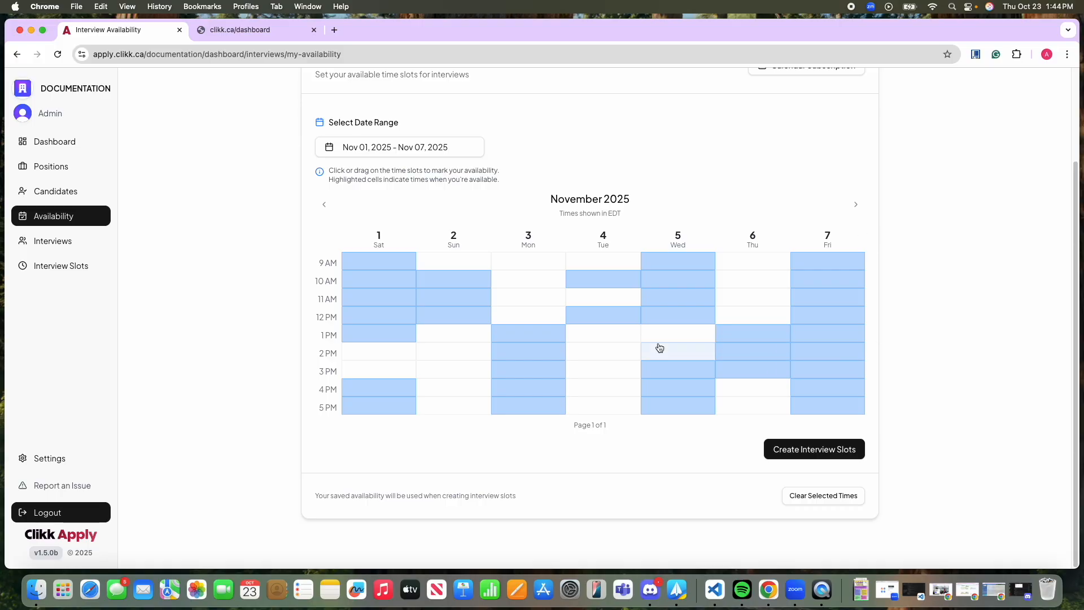
Create interview slots for the Video Tutorial department with 45-minute interviews, 10 minutes of padding and 2 interviewers, replacing existing slots.
left_click(807, 455)
left_click(455, 218)
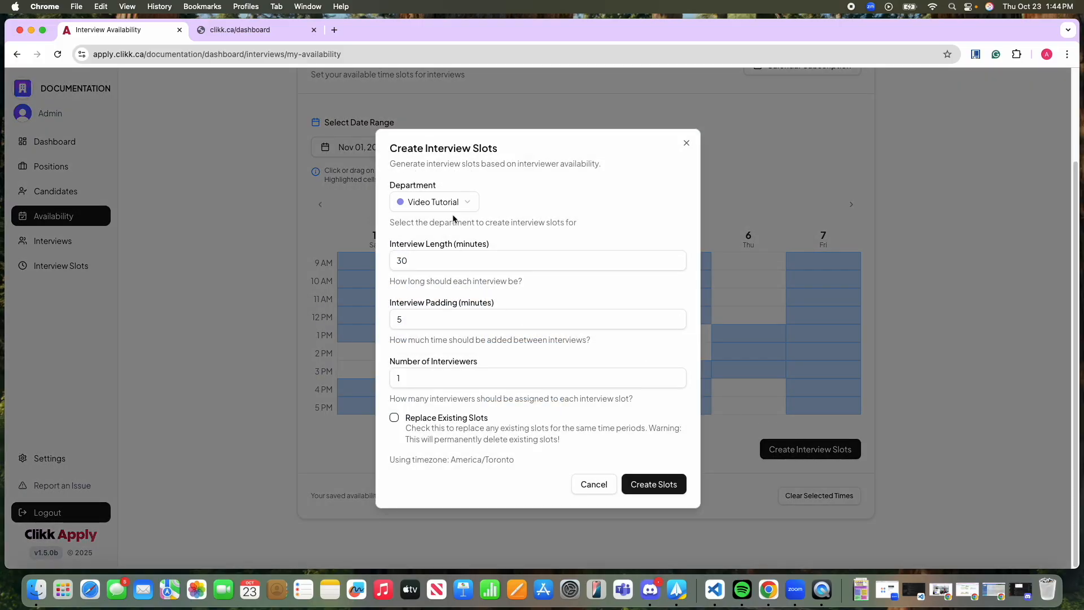
left_click(440, 200)
left_click(437, 223)
left_click(415, 261)
left_click_drag(415, 262, 368, 265)
type("45")
left_click(425, 315)
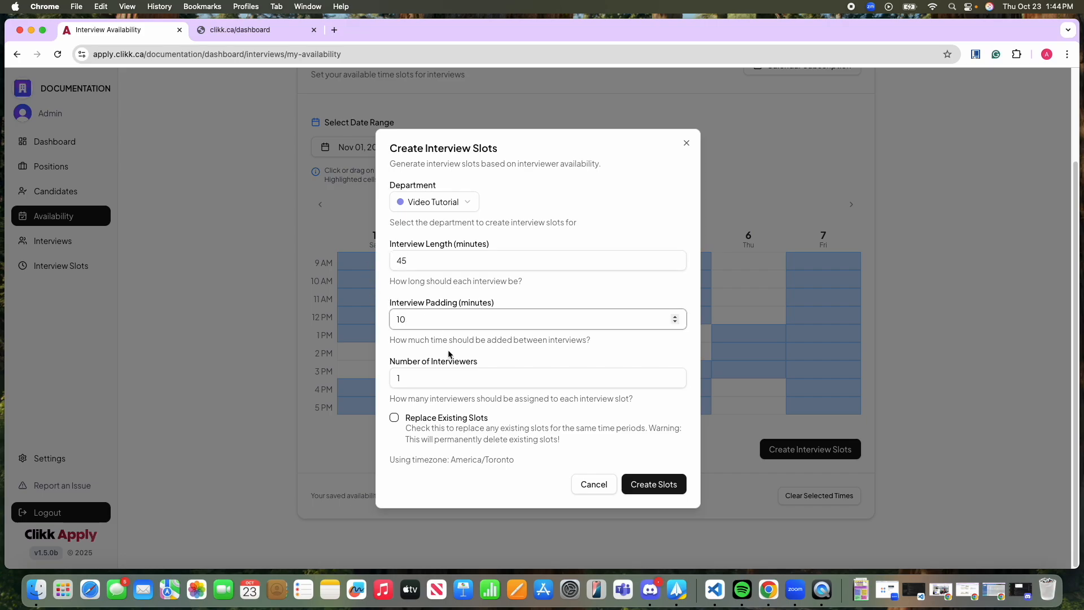
left_click(424, 379)
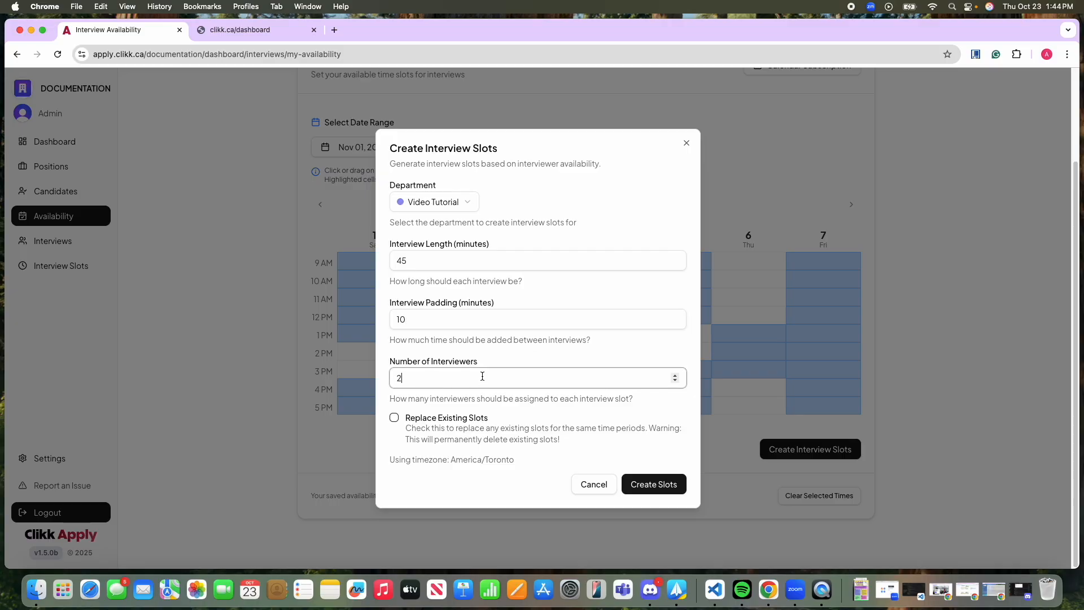
left_click(394, 417)
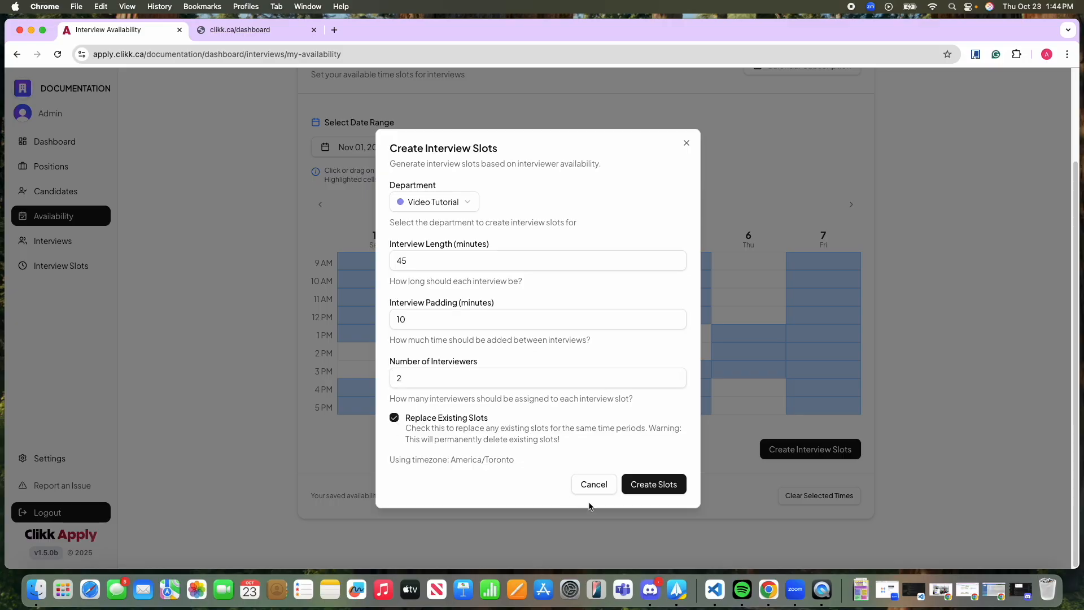
left_click(654, 484)
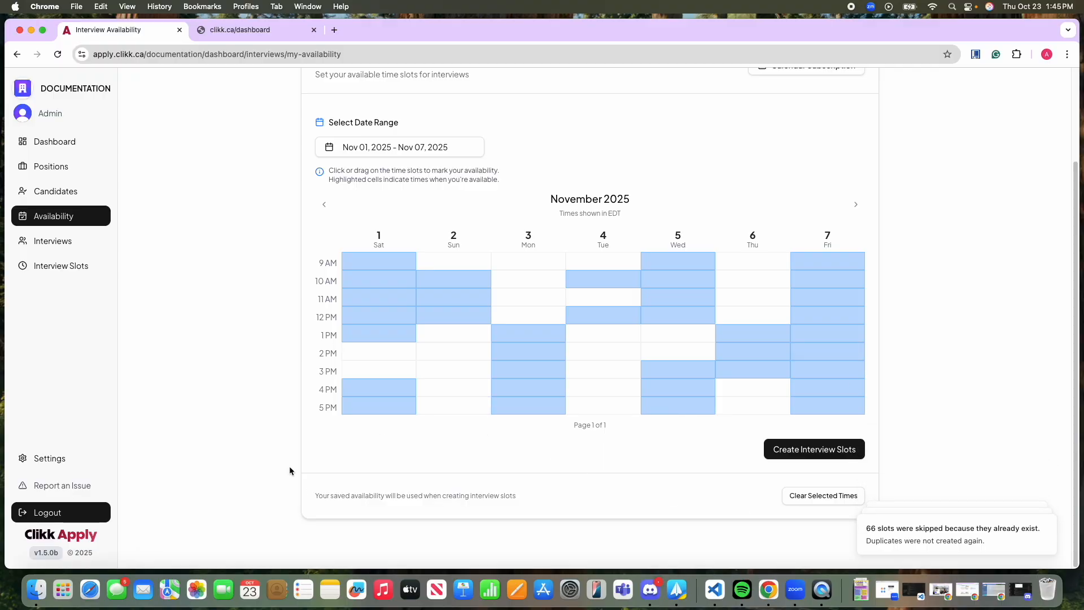
Open the interview slots and check the past and today's slots before showing the upcoming ones.
left_click(59, 270)
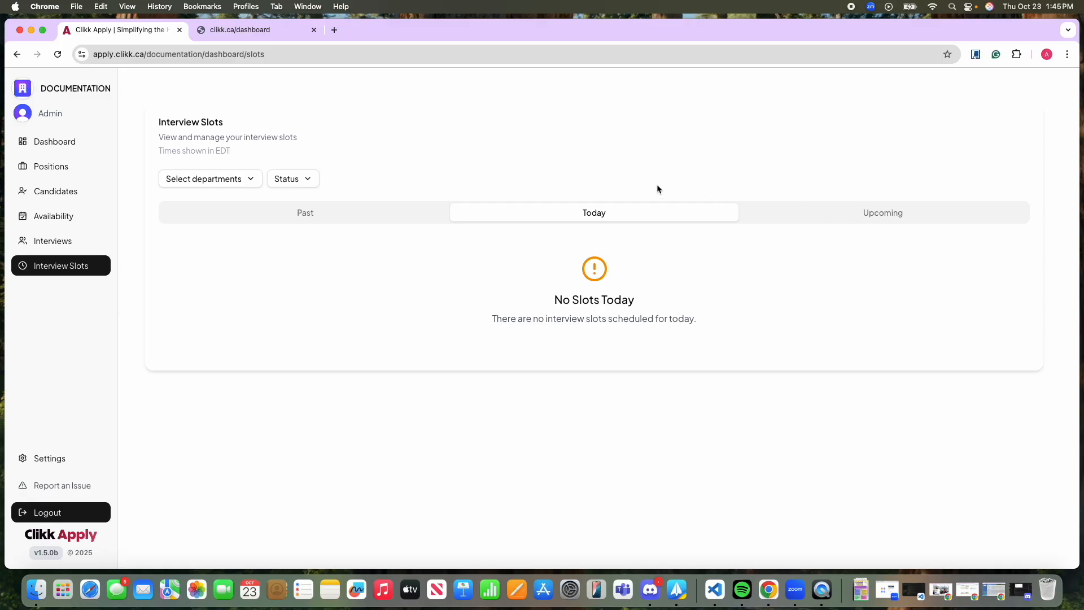
left_click(304, 214)
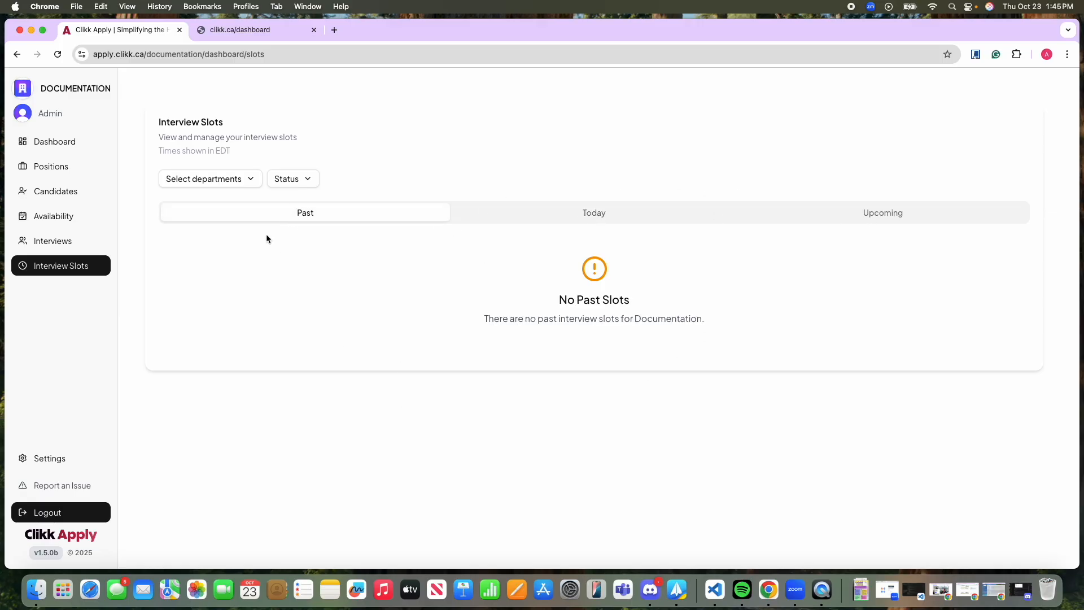
left_click(564, 210)
left_click(982, 214)
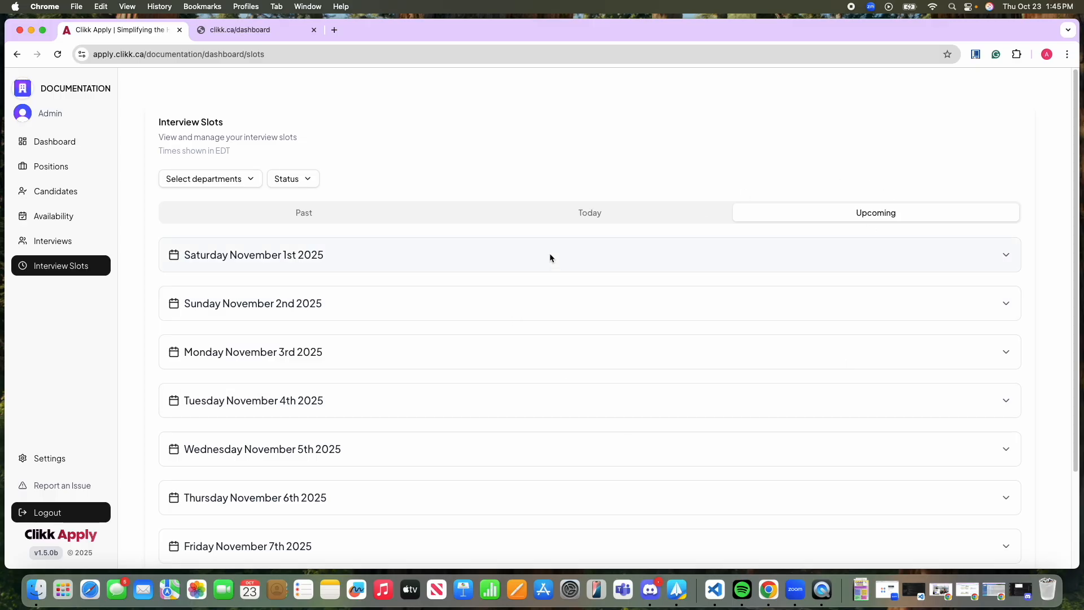
Expand Saturday November 1st and Sunday November 2nd to examine the times, durations and available interviewers of their interview slots.
left_click(549, 258)
scroll(599, 389, "down", 20)
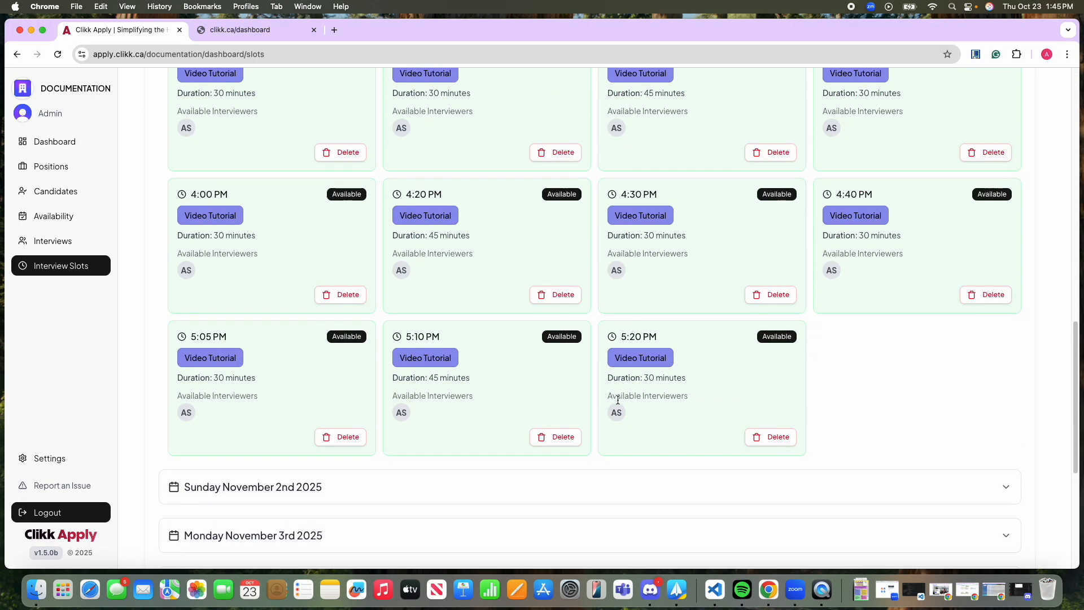
scroll(619, 399, "up", 2)
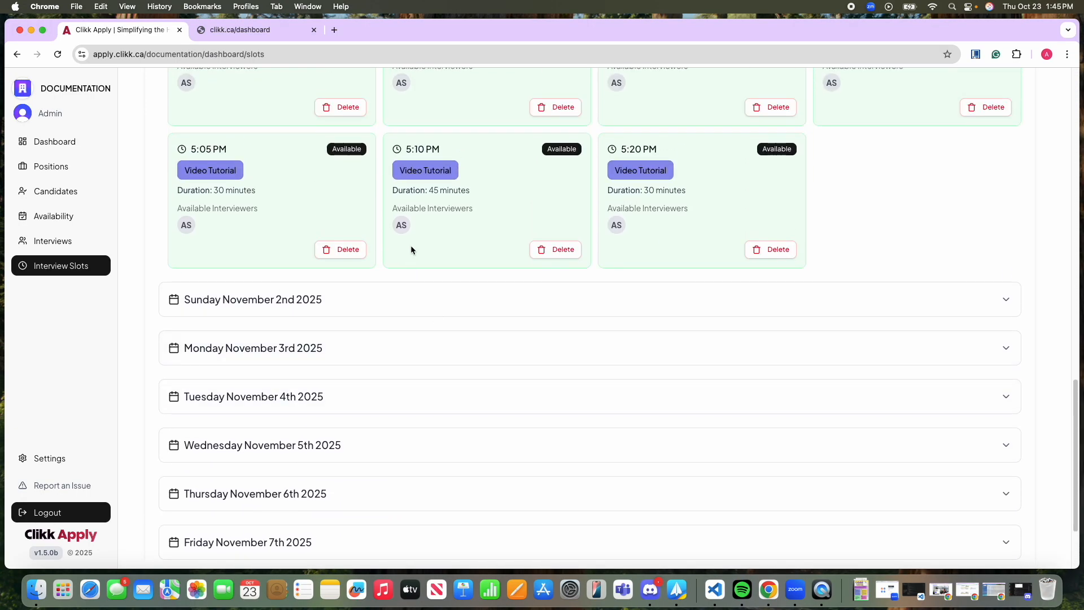
left_click(342, 308)
scroll(382, 388, "down", 2)
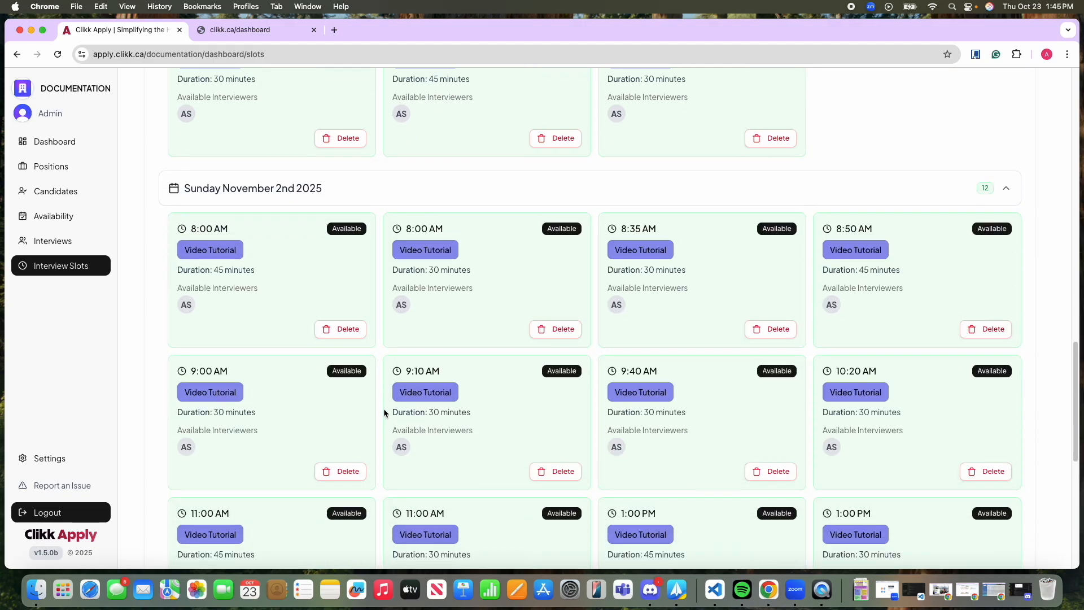
scroll(383, 408, "down", 8)
scroll(418, 350, "up", 5)
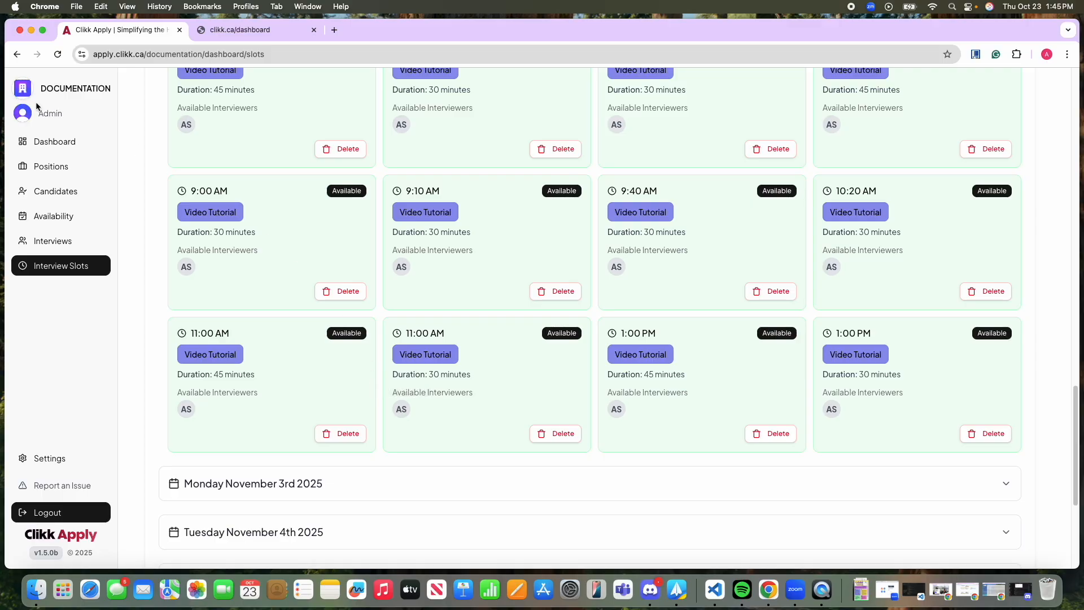
scroll(368, 405, "up", 15)
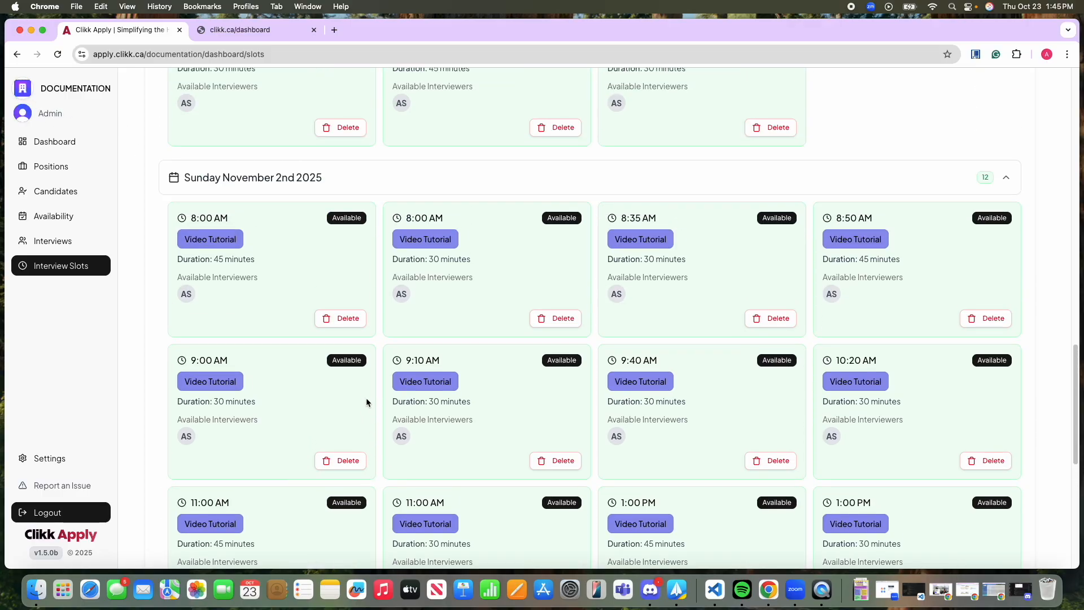
scroll(357, 389, "down", 10)
Delete the 9:40 AM interview slot on Saturday November 1st and return to the dashboard by way of the availability page.
scroll(349, 391, "up", 15)
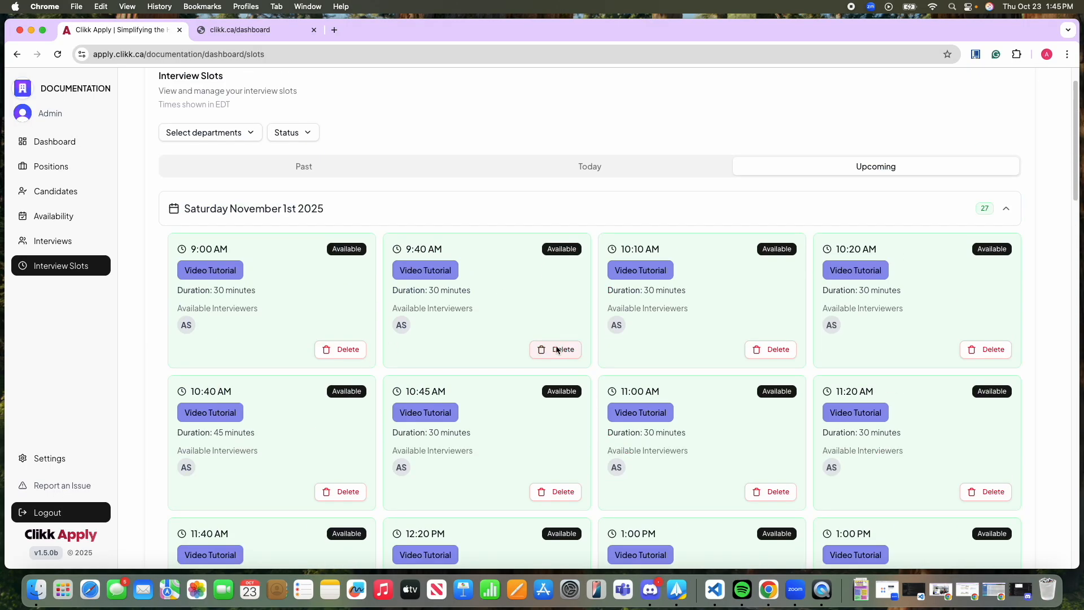
left_click(556, 350)
left_click(644, 390)
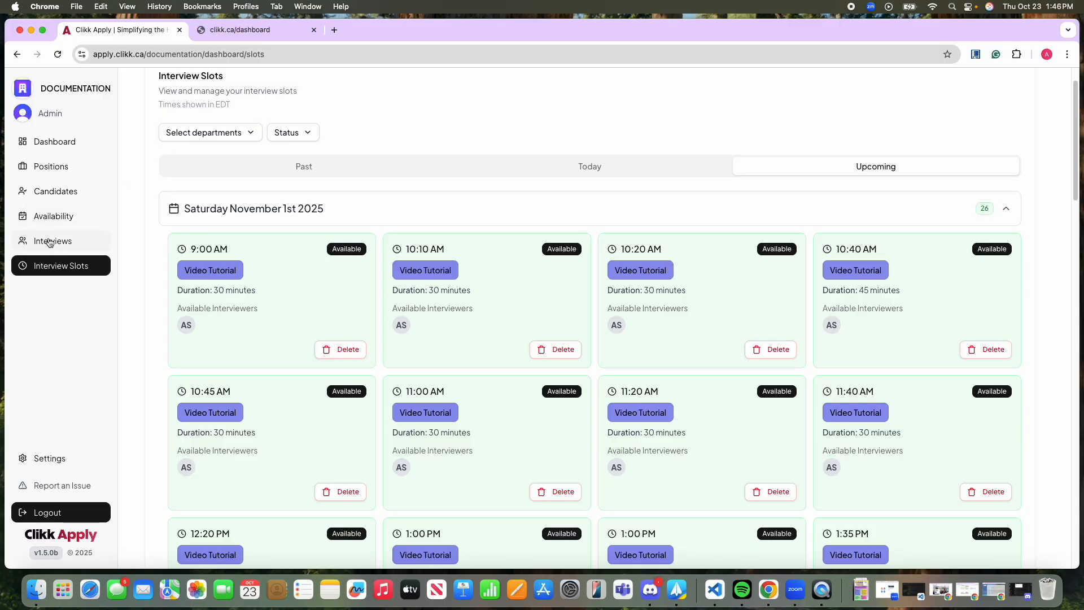
left_click(47, 220)
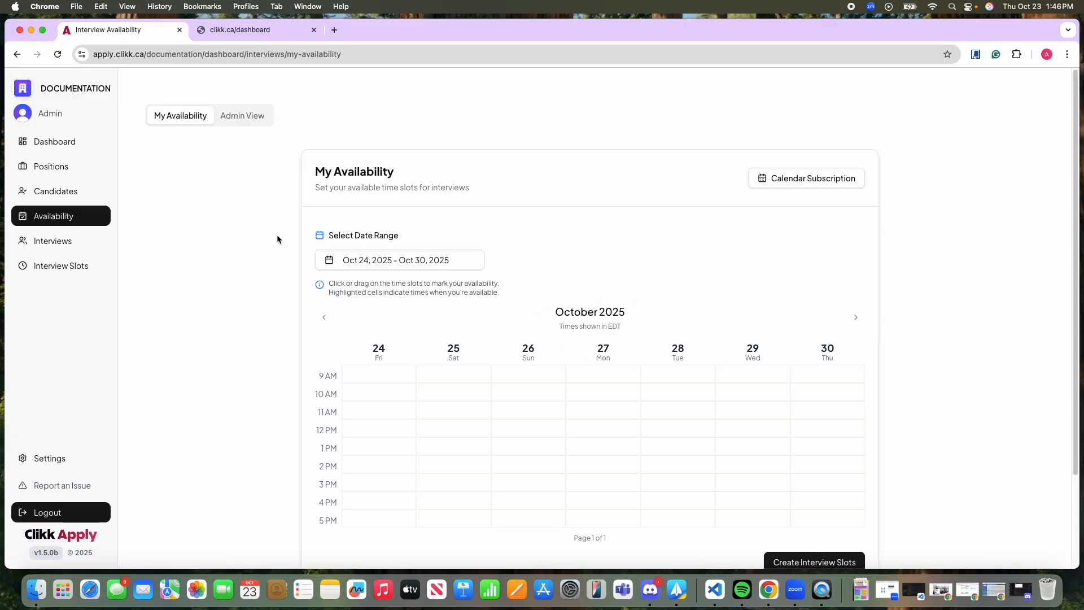
left_click(68, 141)
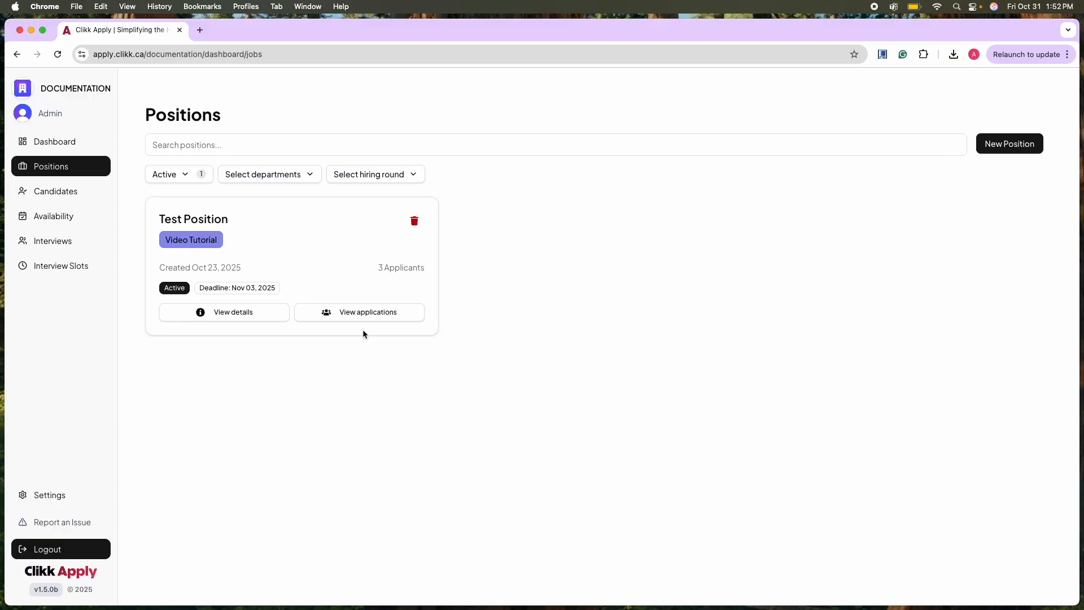
Review Applicant 2's application for Test Position, check the position's application questions, and return to the list of positions.
left_click(362, 312)
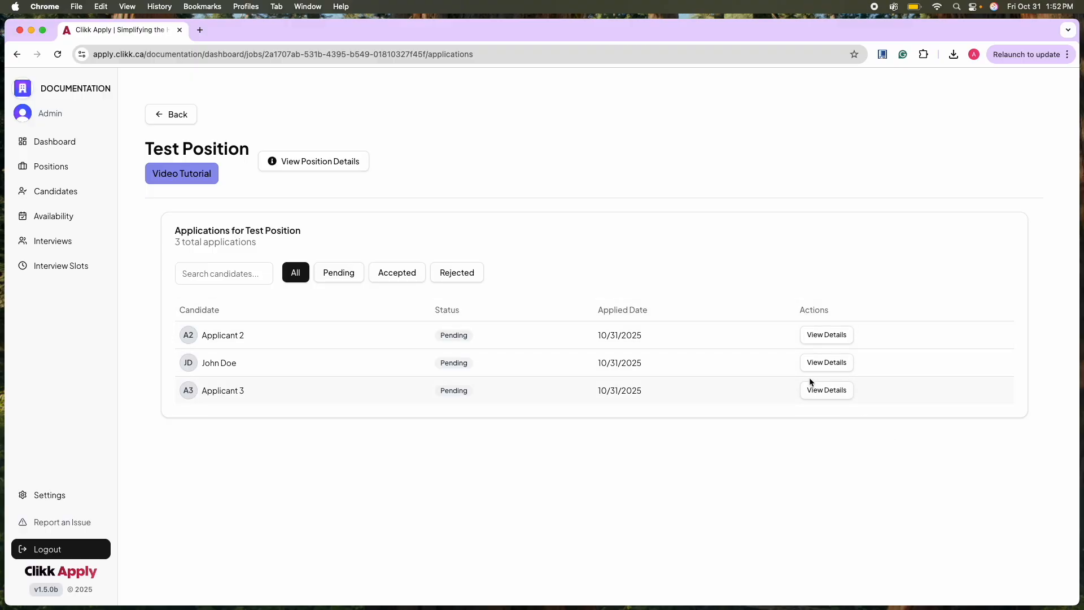
left_click(827, 336)
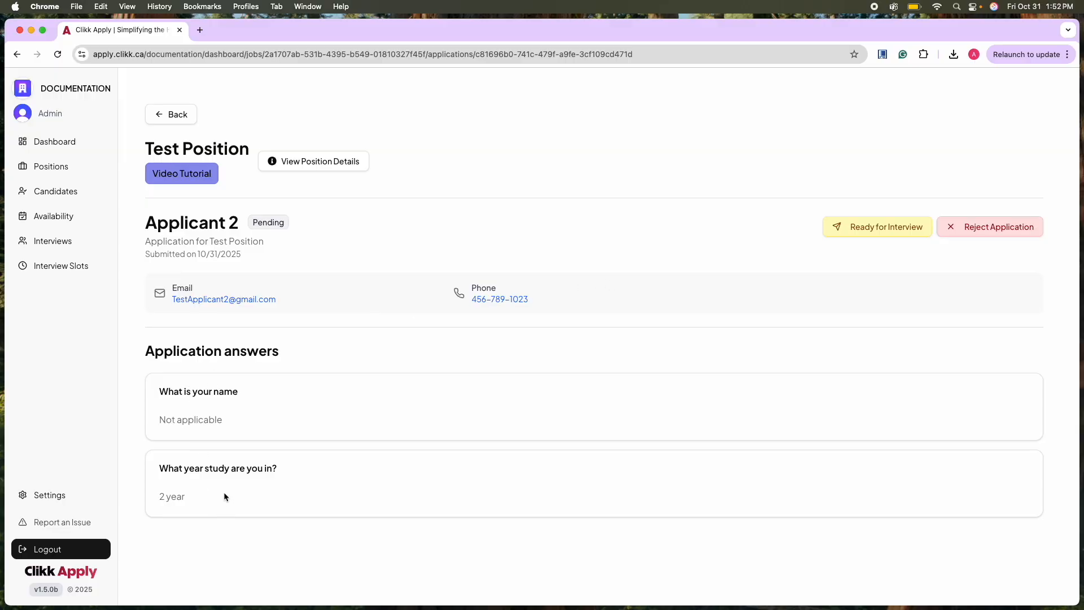
left_click(320, 163)
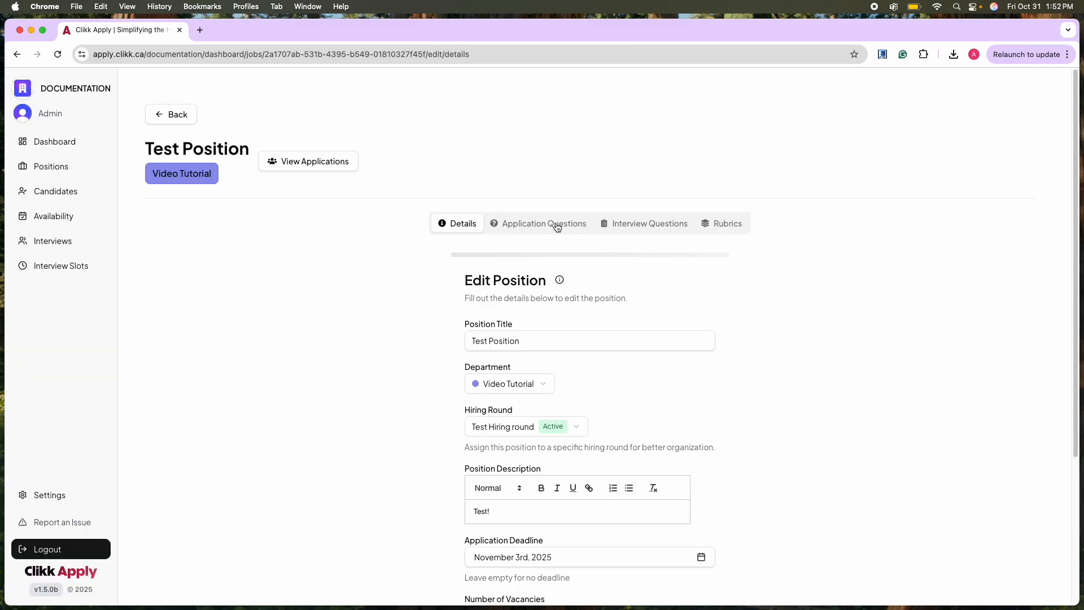
left_click(539, 221)
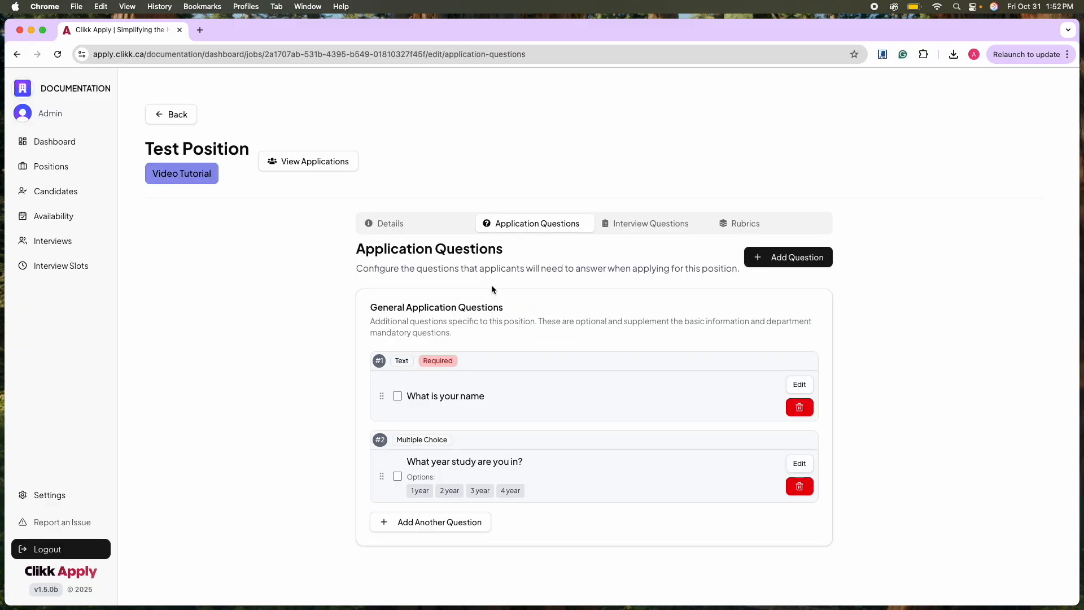
left_click(193, 117)
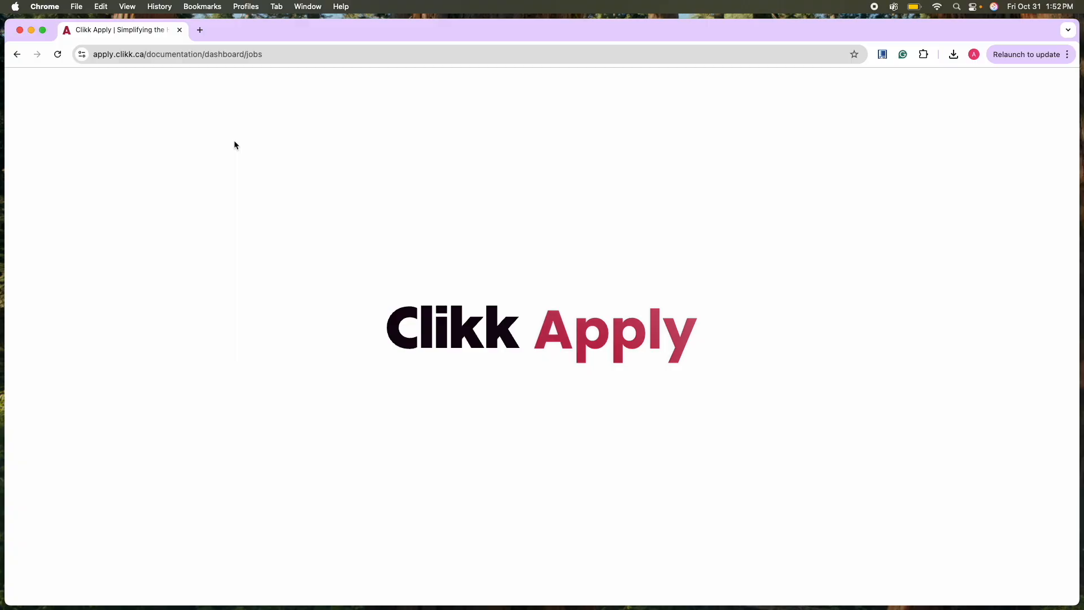
Open Applicant 2's application for Test Position again, check the answer to the name question, and reject the candidate.
left_click(351, 318)
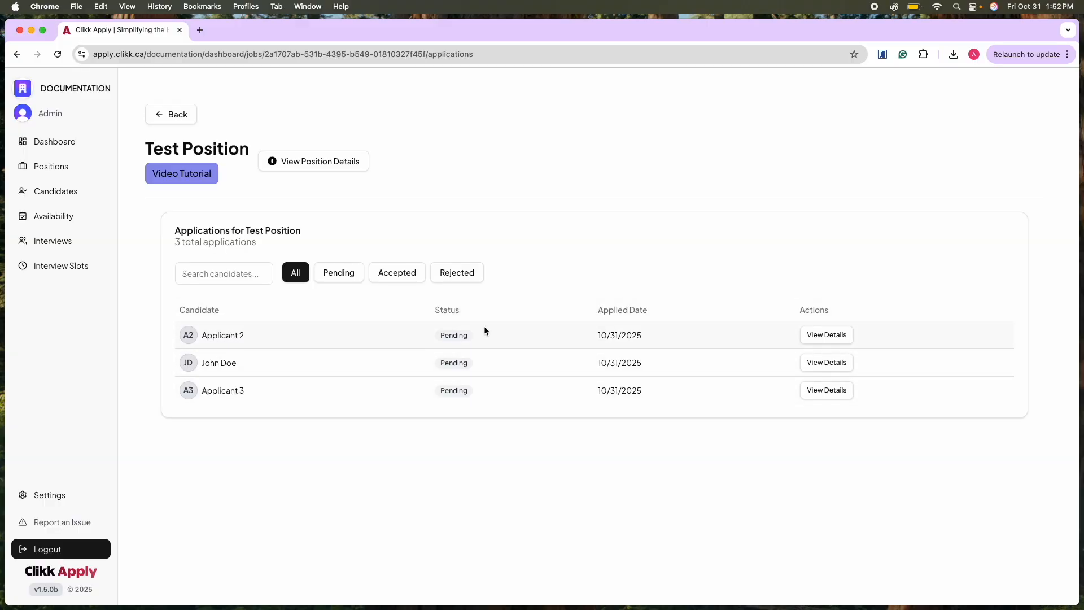
left_click(819, 337)
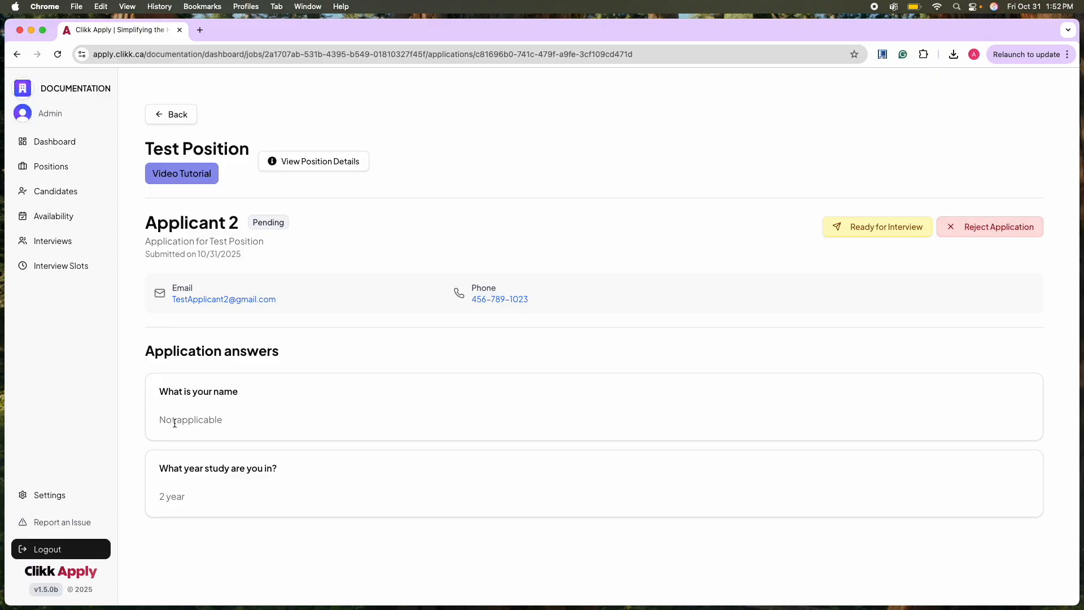
left_click_drag(166, 420, 229, 429)
left_click(262, 425)
left_click(981, 225)
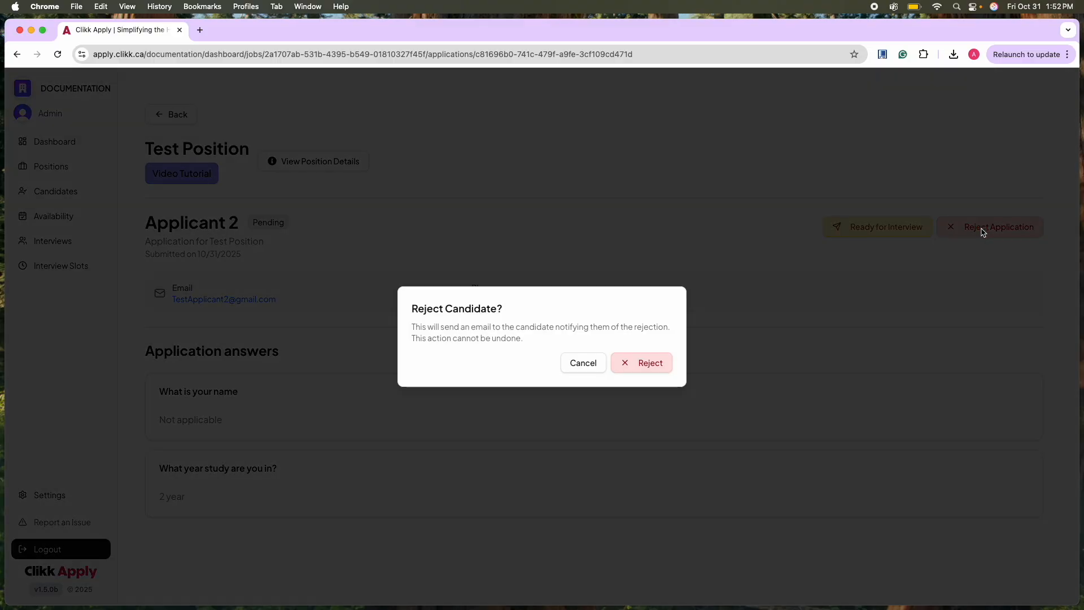
left_click(652, 364)
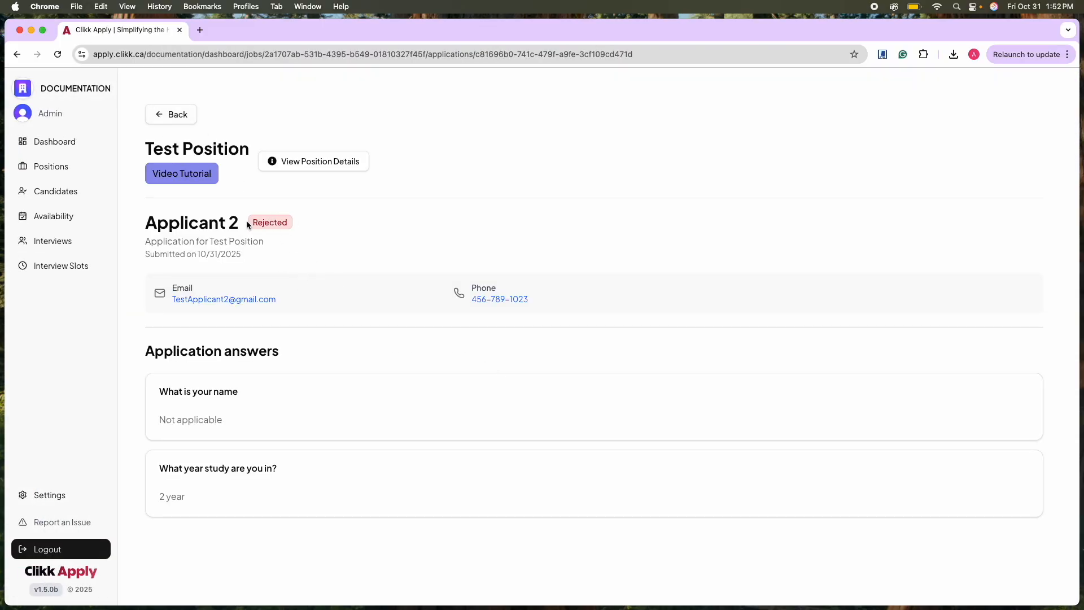
Return to Test Position's applications and open the pending application of the second candidate in the list.
left_click(172, 114)
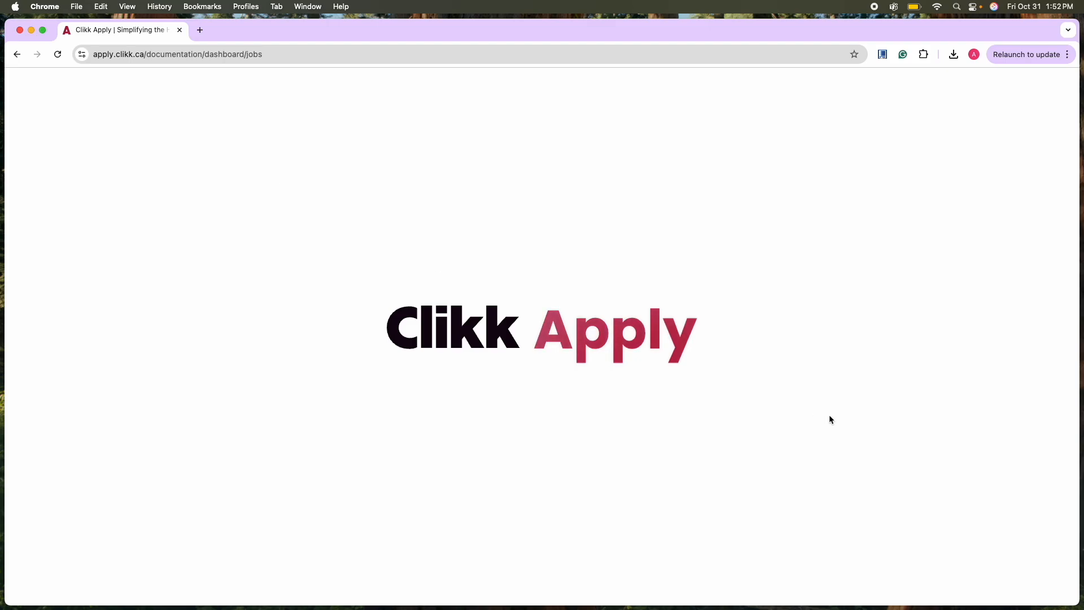
left_click(362, 313)
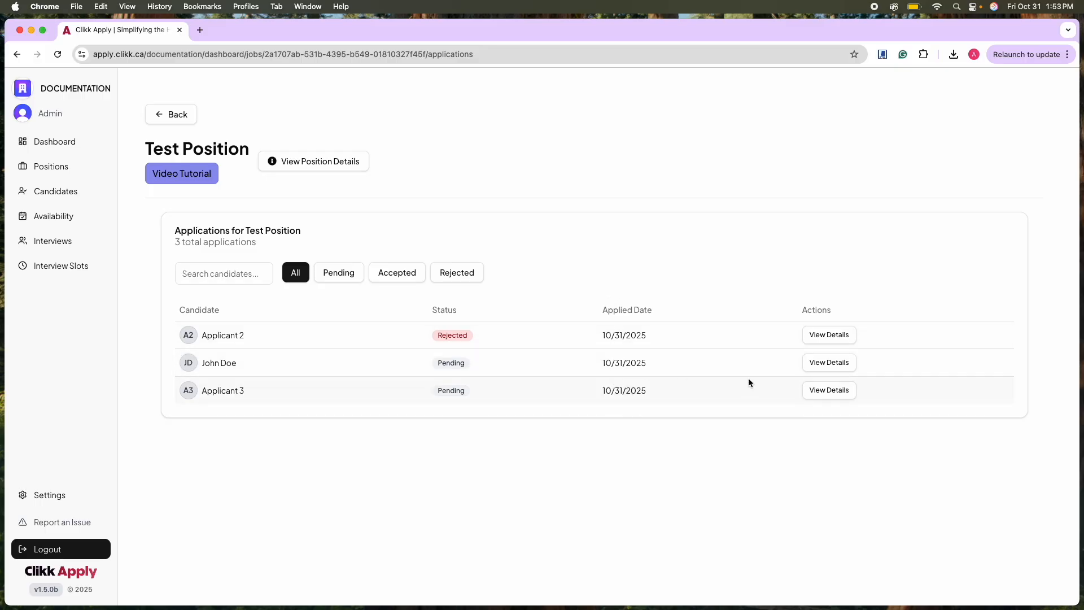
left_click(826, 364)
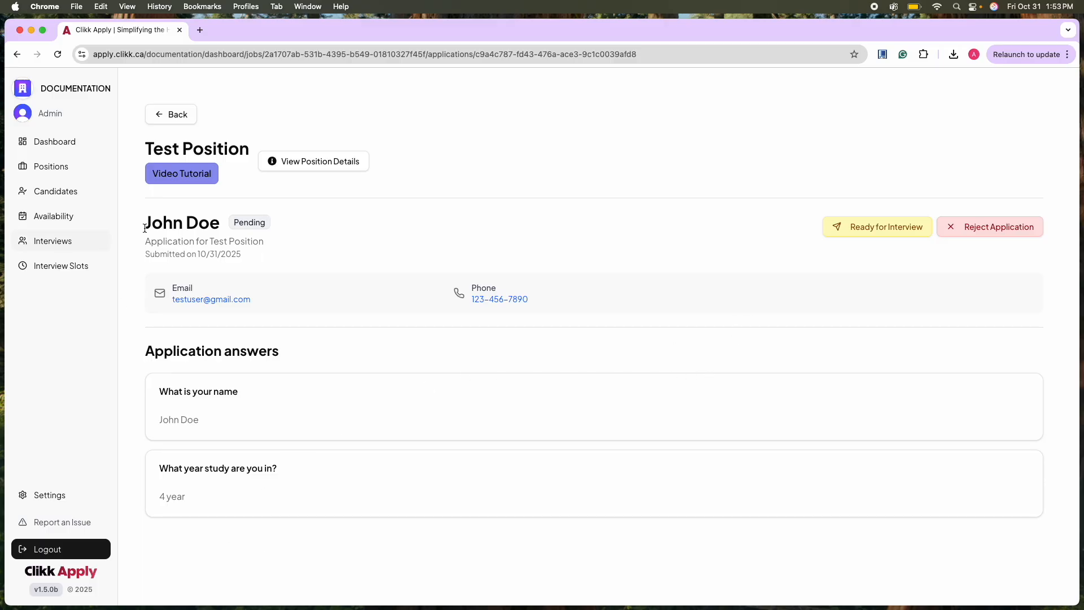
Mark the candidate ready for interview, check the online meeting link option, and send an invite for an in-person interview at Queen's Campus.
left_click(859, 222)
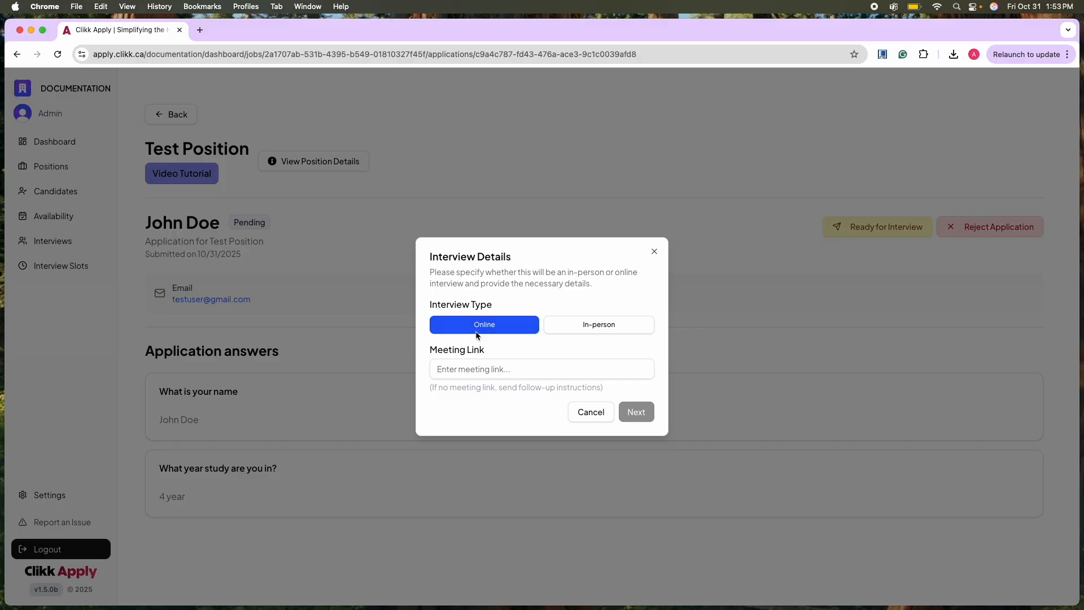
left_click(467, 369)
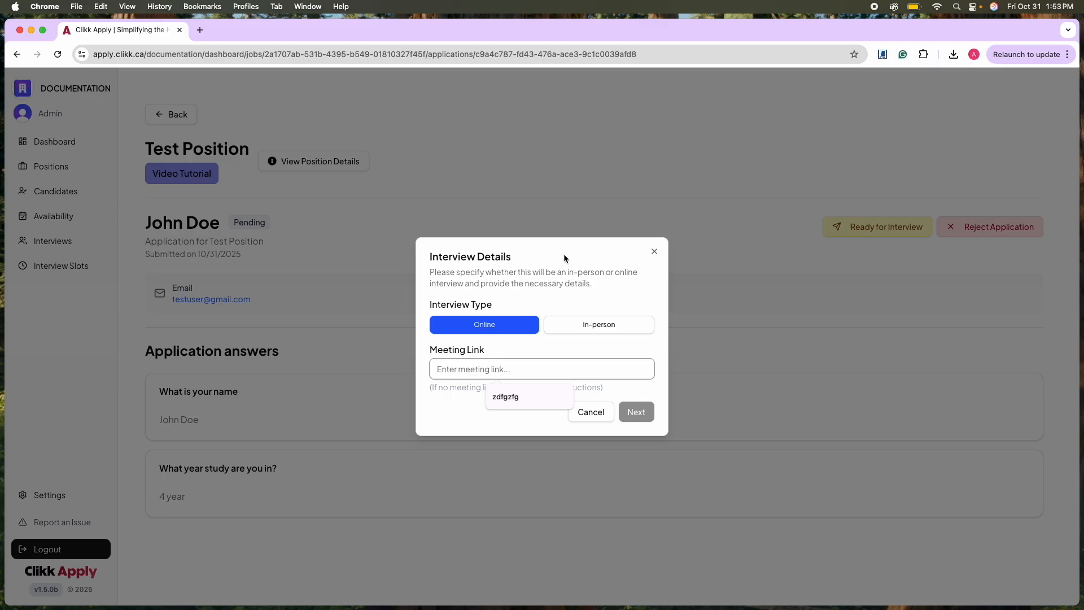
left_click(563, 354)
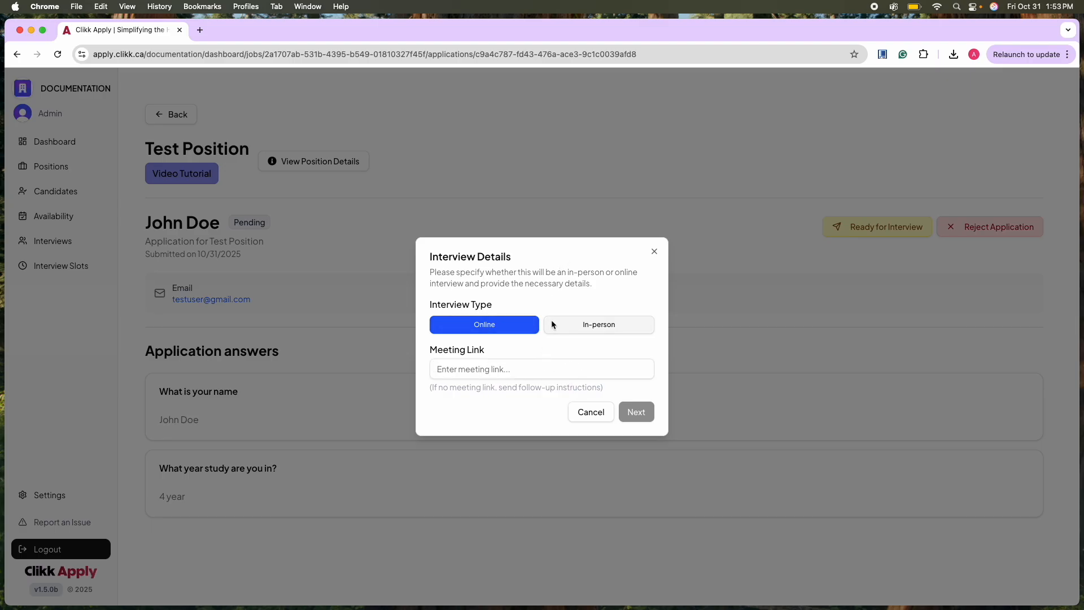
left_click(575, 326)
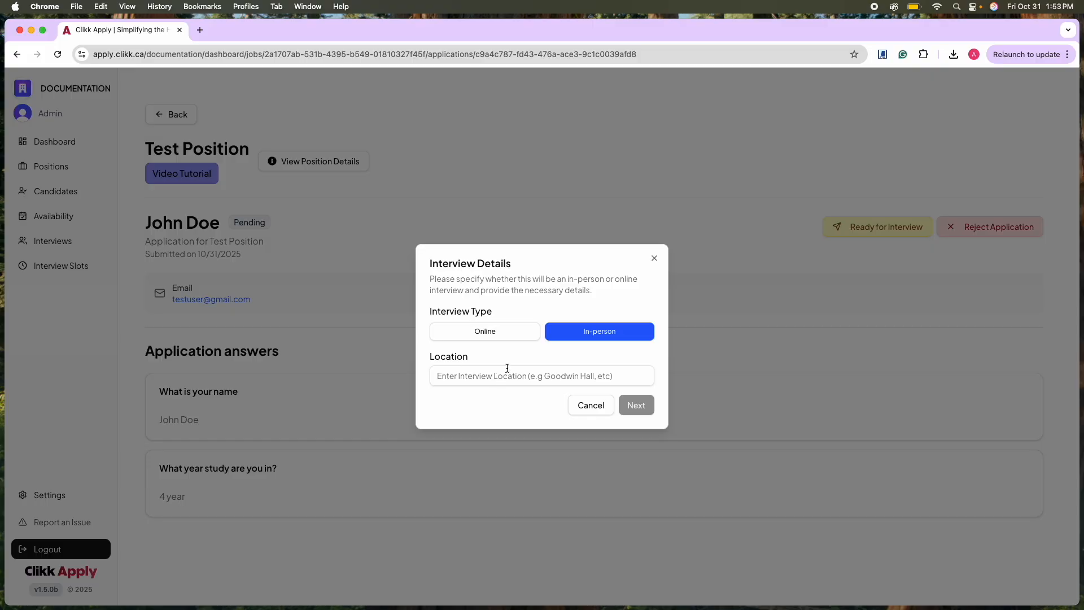
left_click(547, 375)
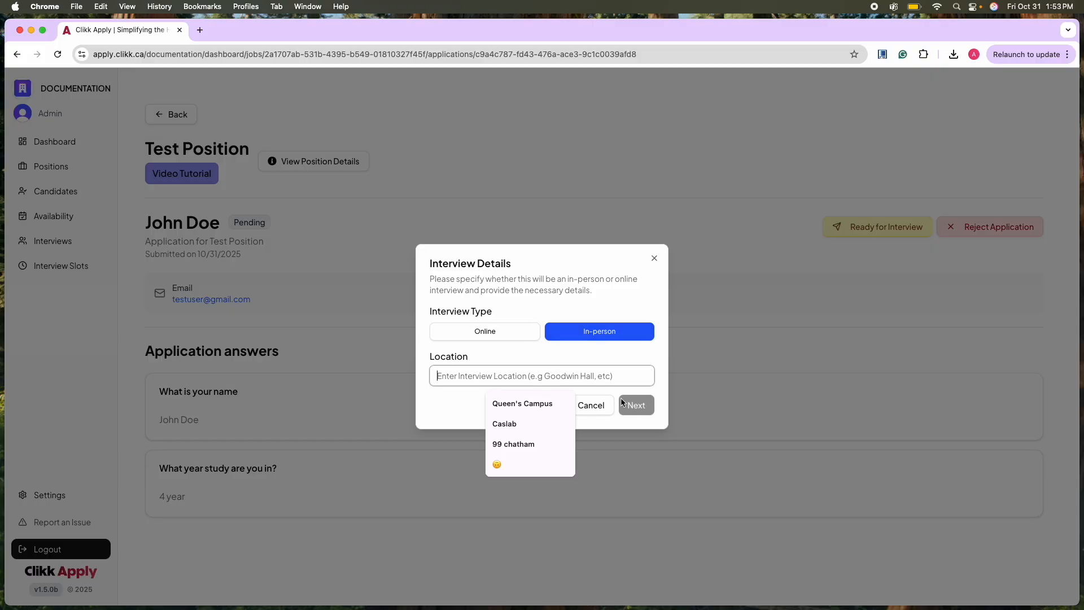
left_click(535, 404)
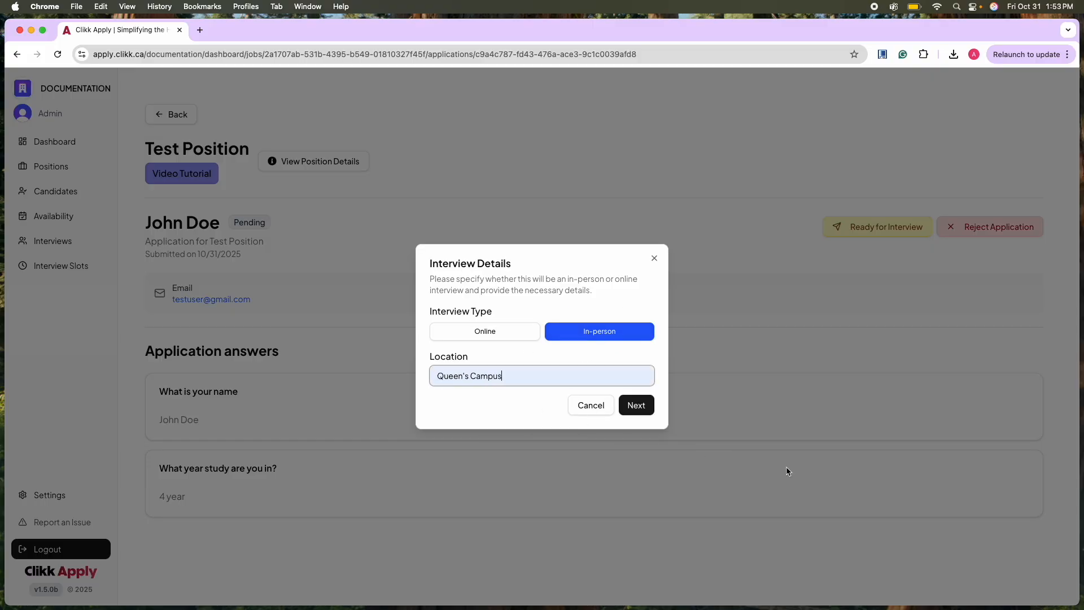
left_click_drag(502, 375, 366, 380)
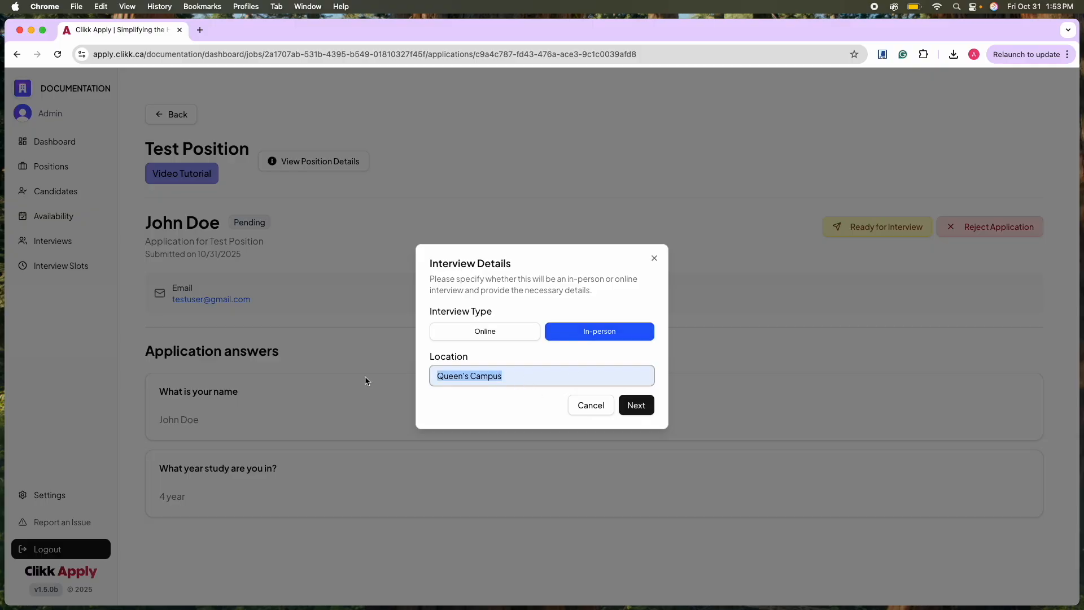
left_click(558, 423)
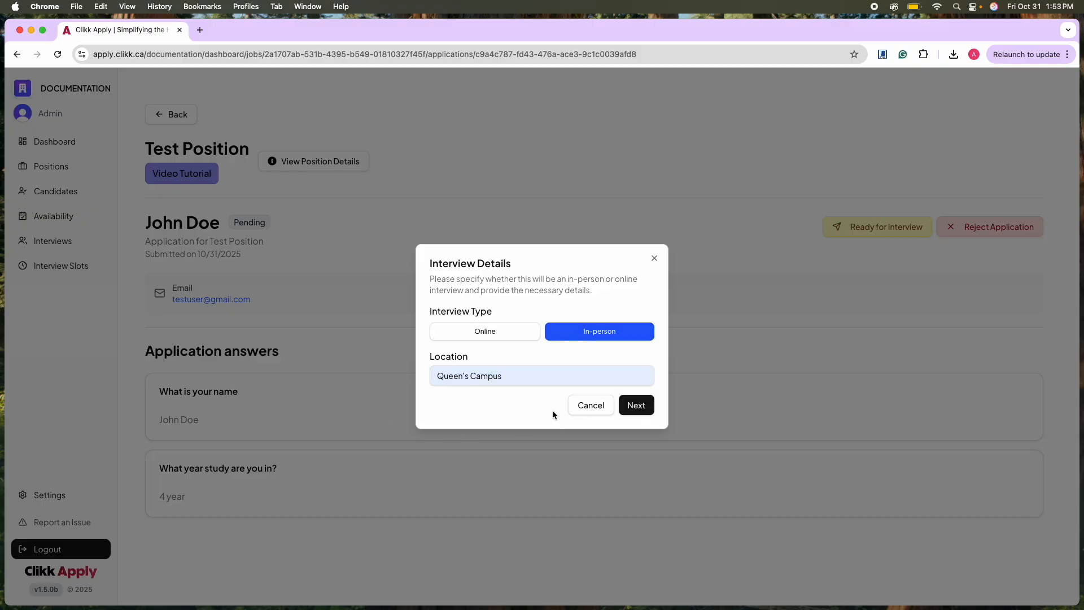
left_click(643, 407)
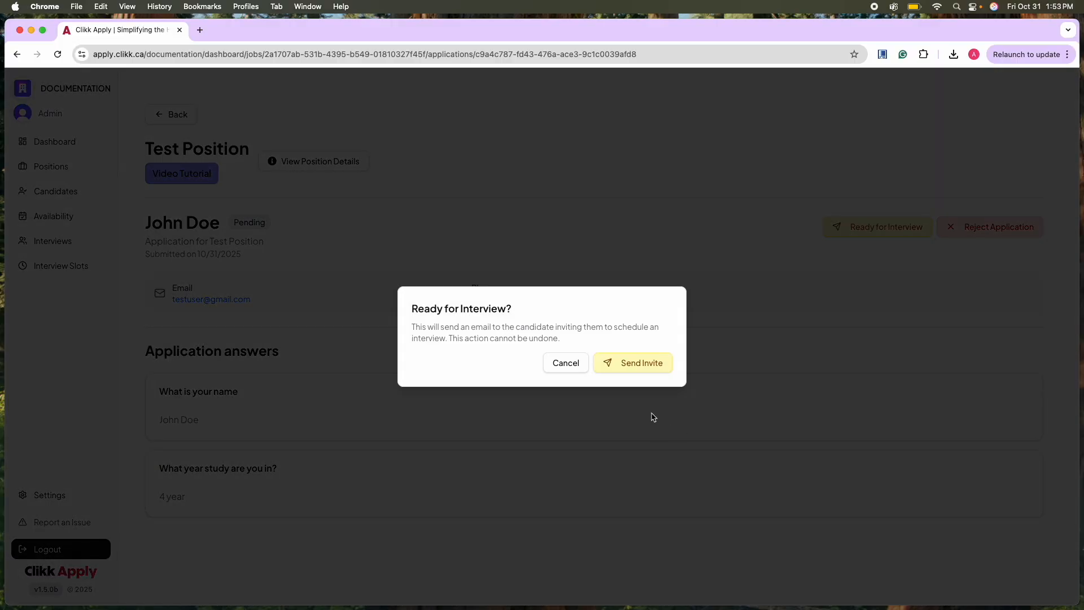
left_click(642, 361)
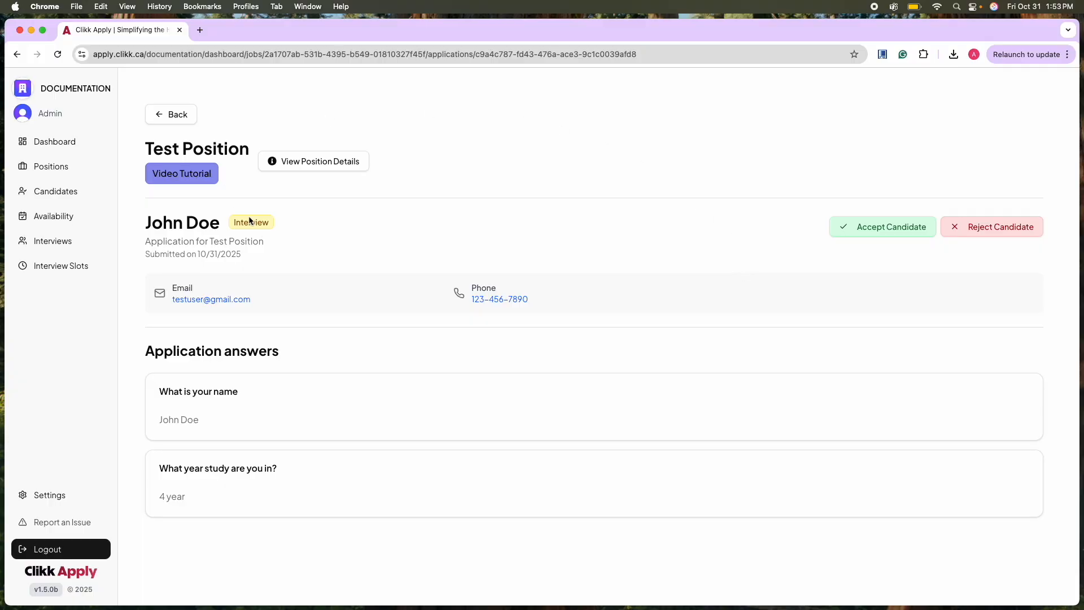
Return to Test Position's applications and open Applicant 3's pending application.
mouse_move(242, 222)
left_click(170, 115)
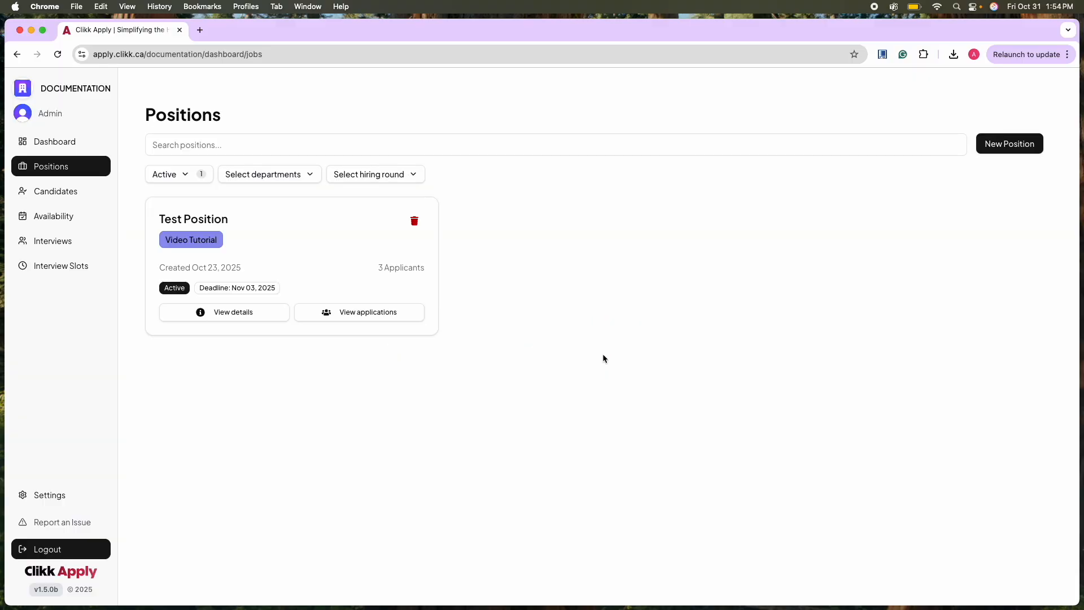
left_click(368, 312)
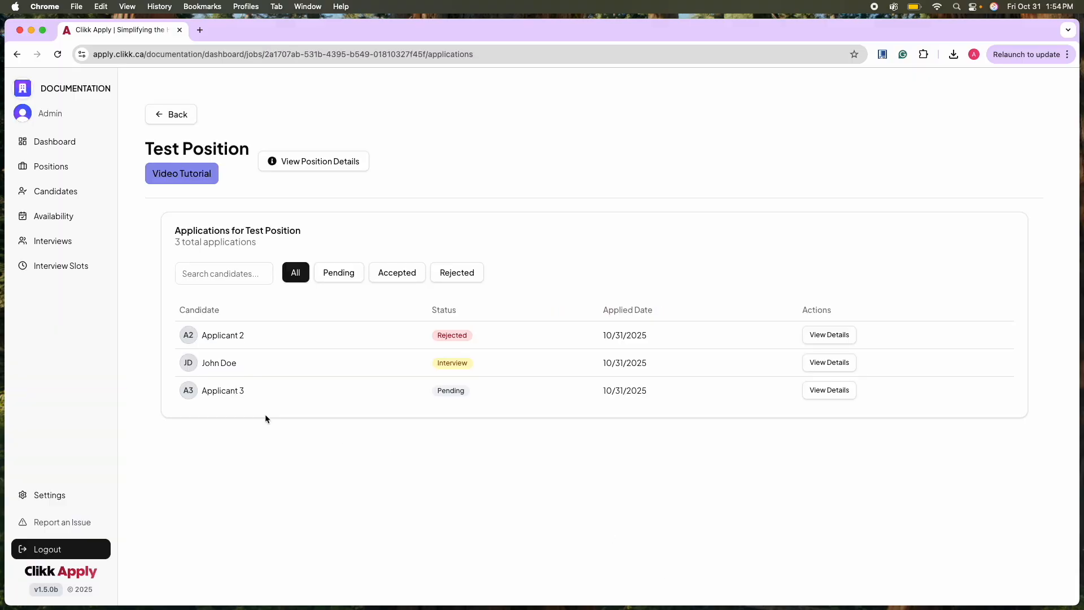
left_click(822, 395)
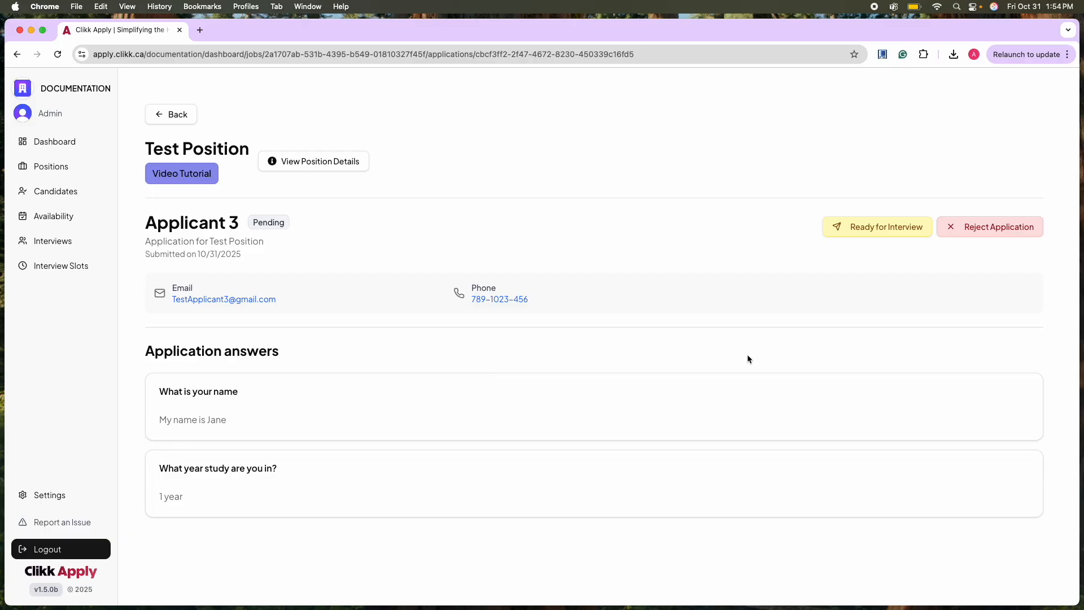
Mark Applicant 3 ready for interview and send an invite for an online interview with teams.com as the meeting link.
left_click(903, 228)
left_click(507, 367)
type("team")
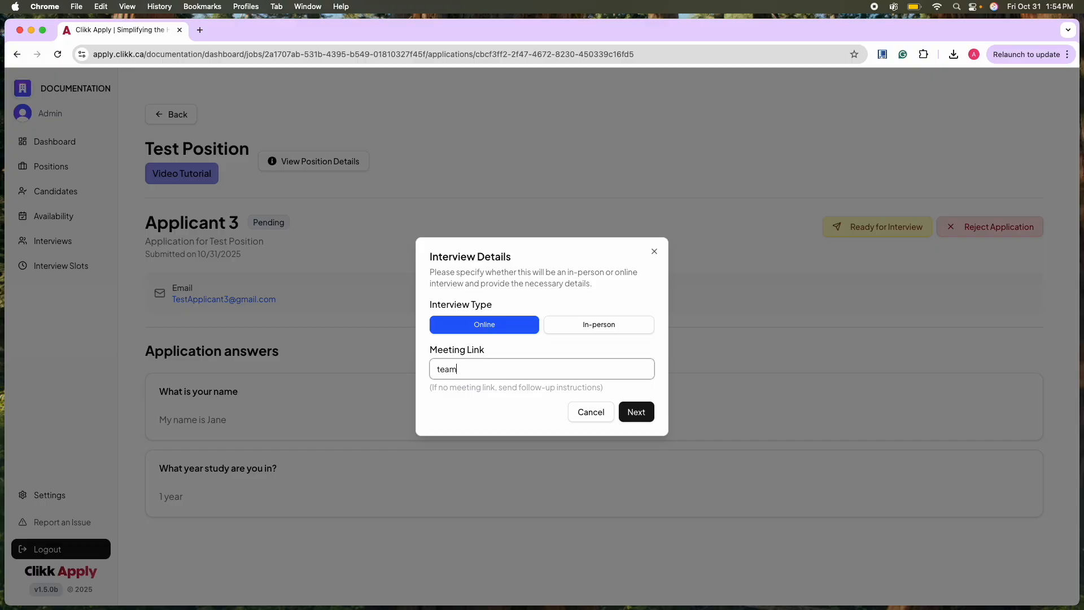
type("s.com")
left_click(638, 411)
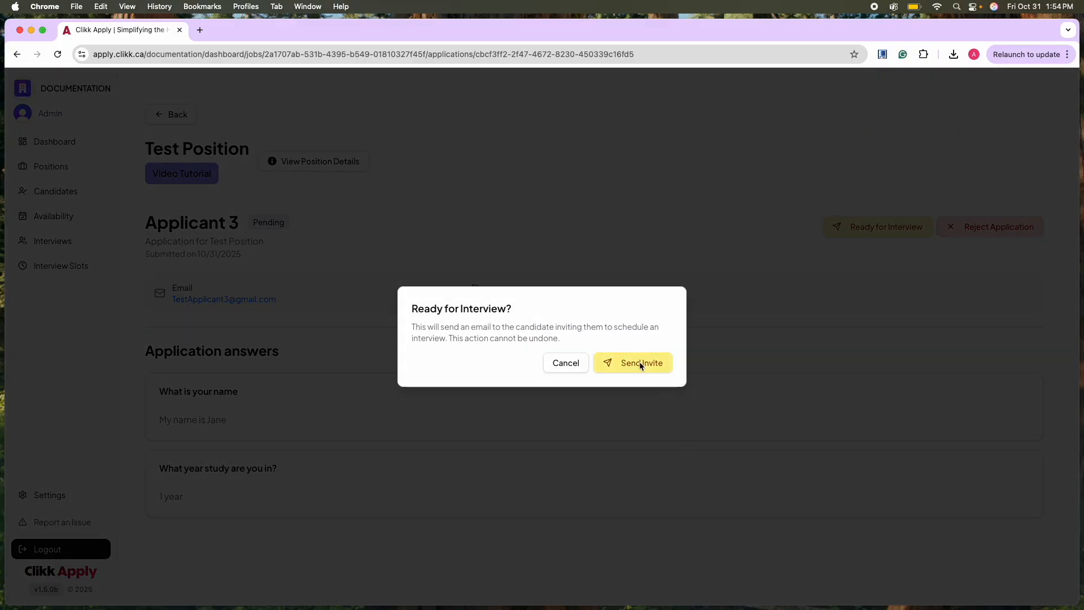
left_click(642, 363)
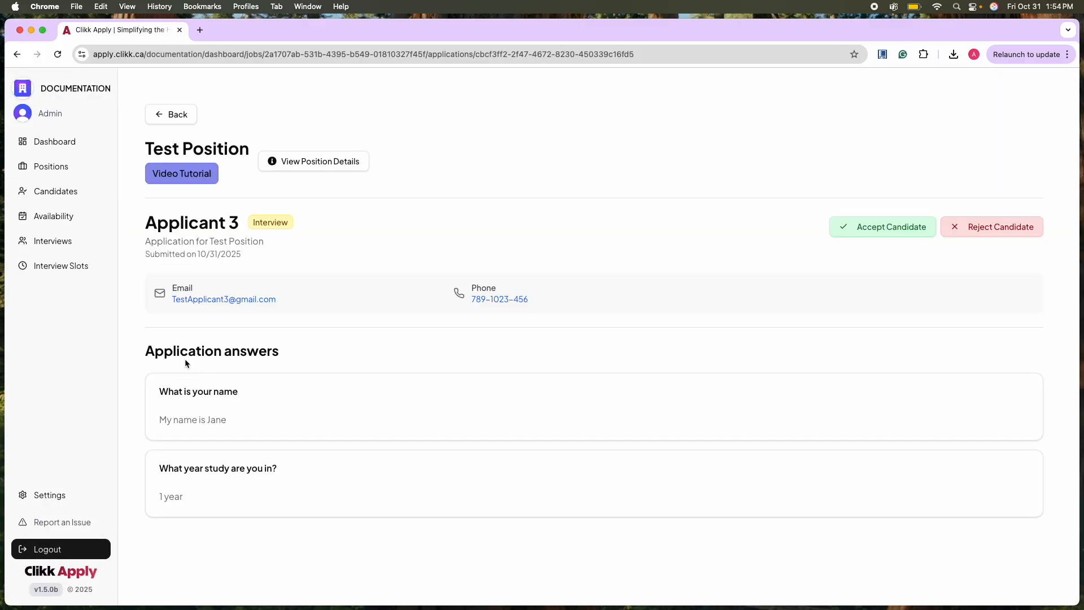
Go back to Test Position's applications to check each candidate's status, and open the availability page.
left_click(169, 116)
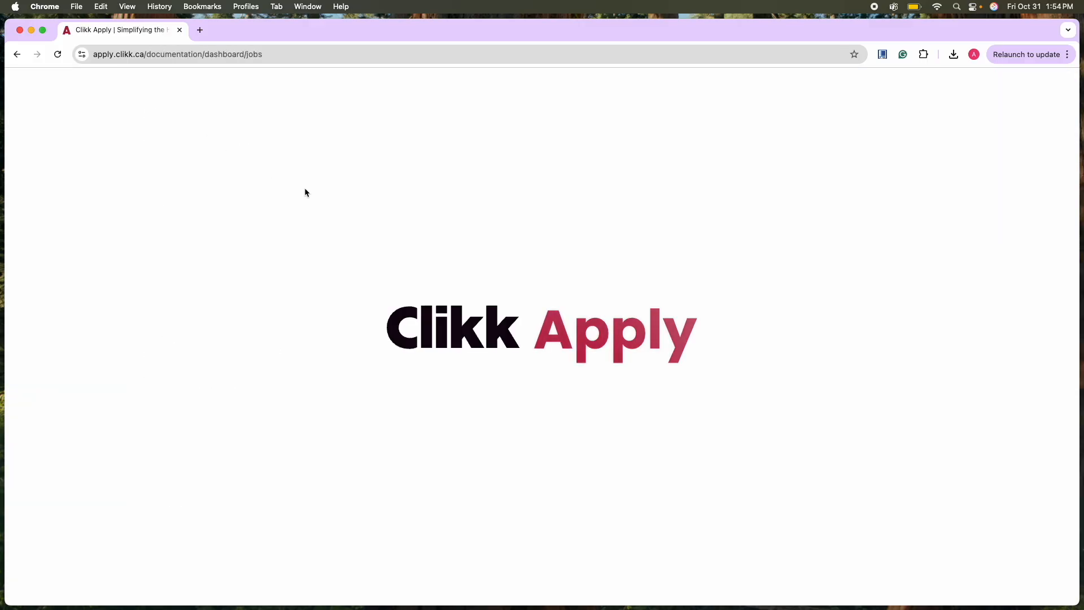
left_click(354, 315)
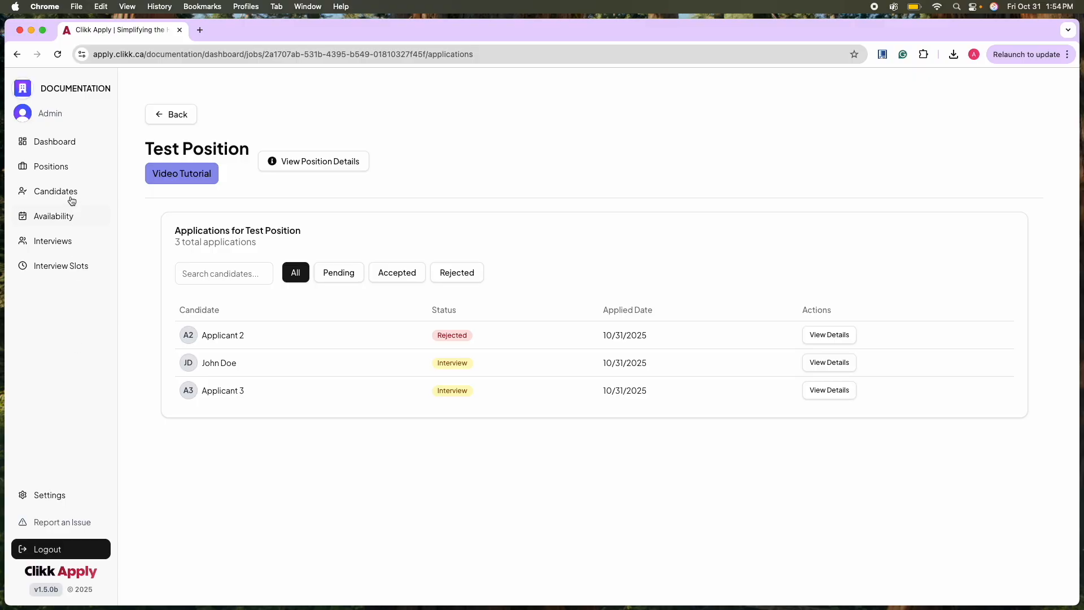
left_click(66, 216)
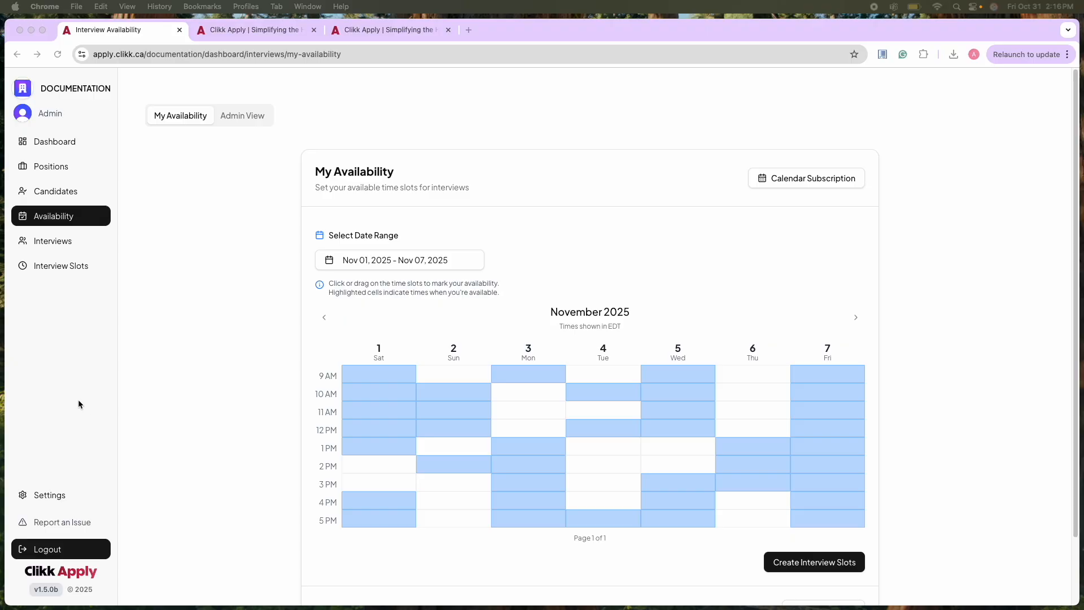
Start the Test Position interview scheduled for Oct 31, 2:15 PM and open it as a live interview.
left_click(61, 246)
left_click(61, 243)
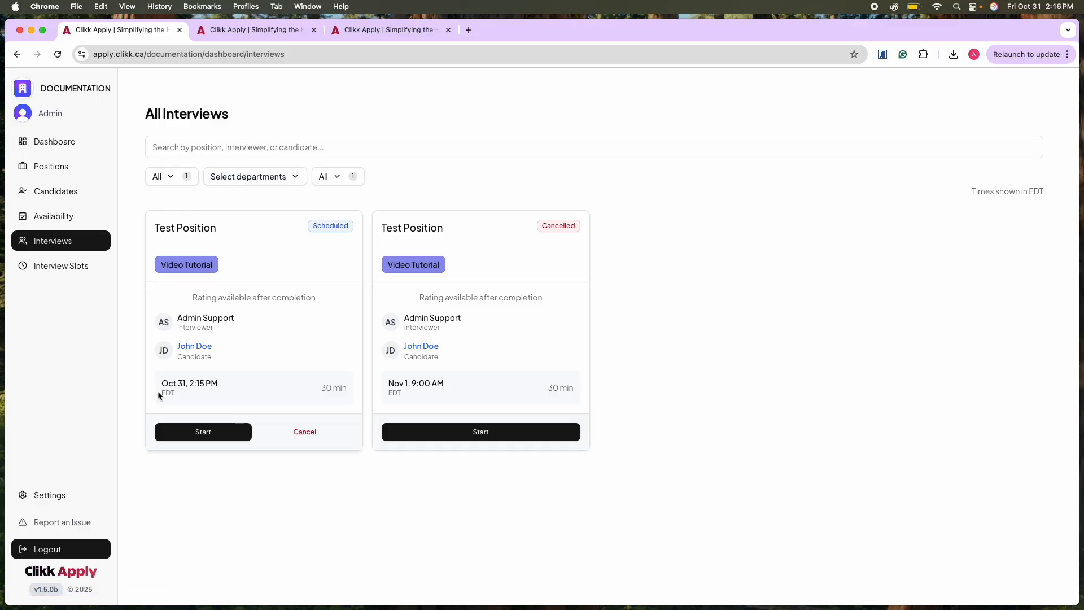
left_click(198, 431)
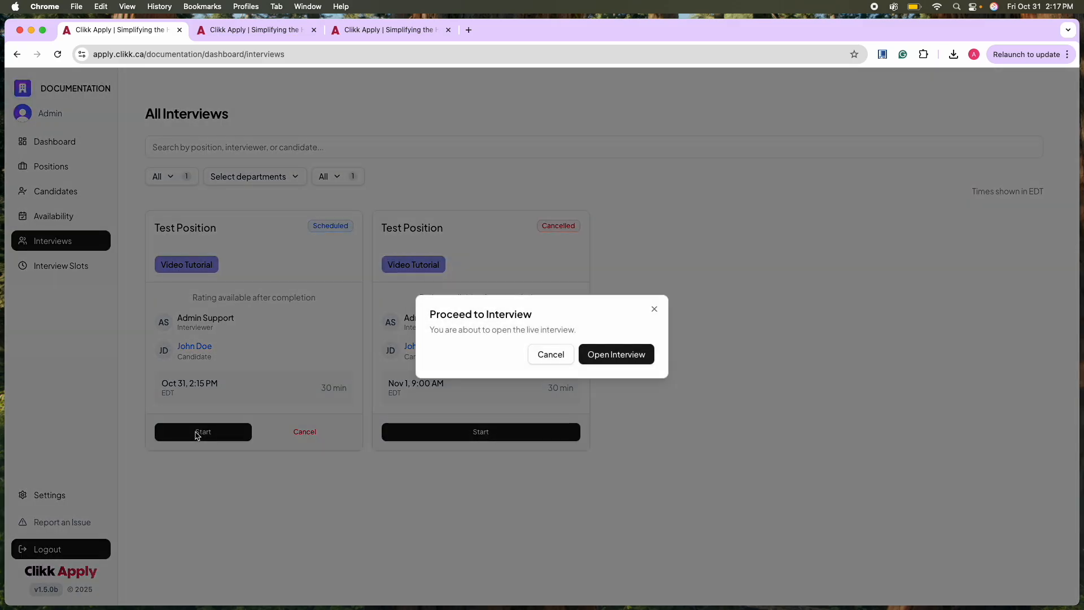
left_click(622, 358)
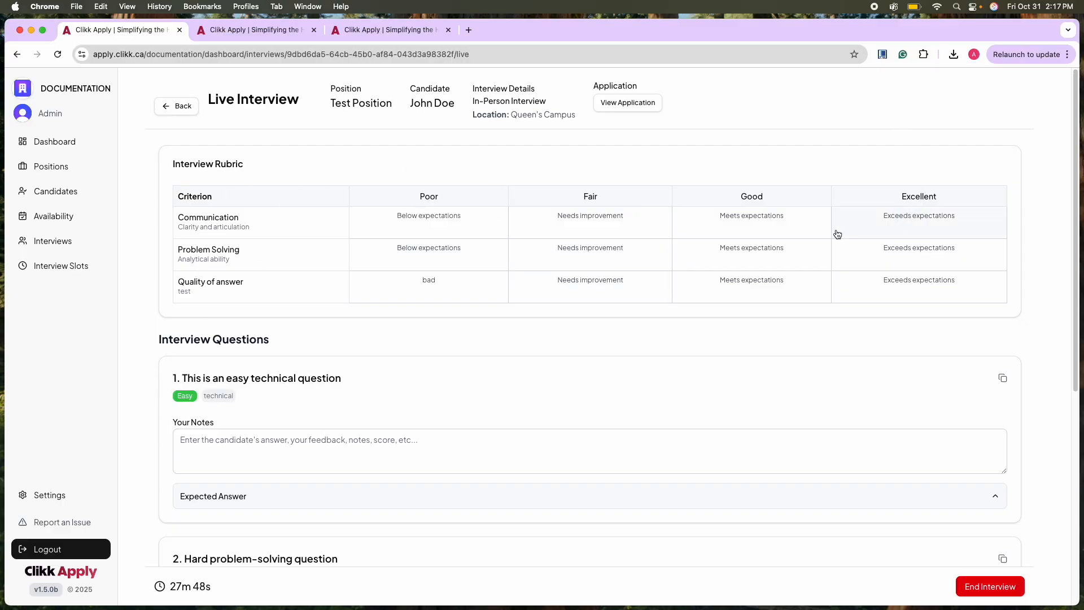
Score the rubric with Communication as Poor, Problem Solving as Fair and Quality of answer as Excellent, and change Communication to Good.
left_click(446, 232)
left_click(562, 255)
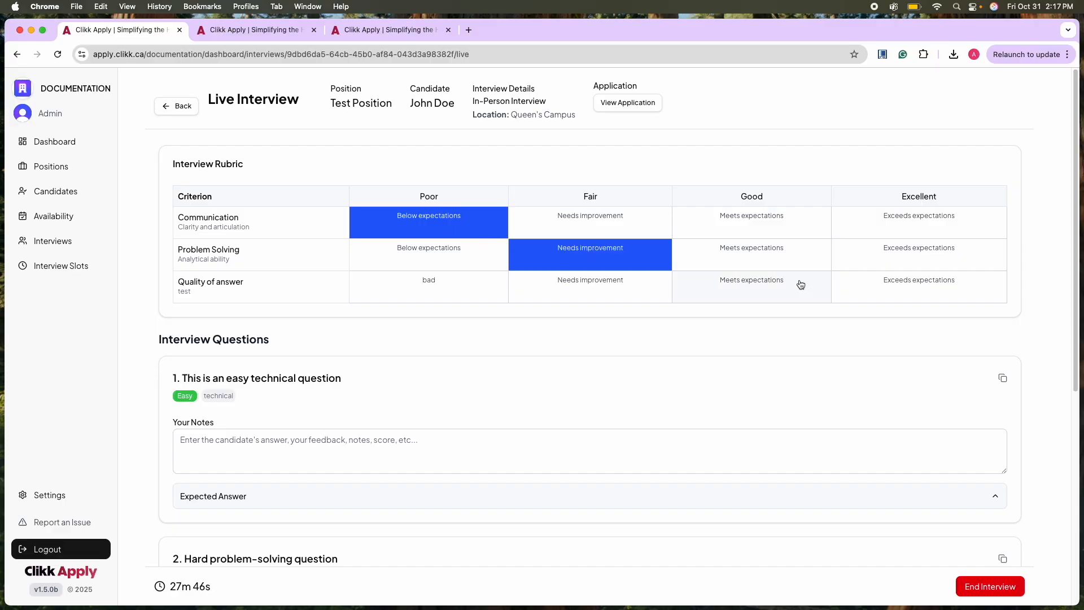
left_click(925, 282)
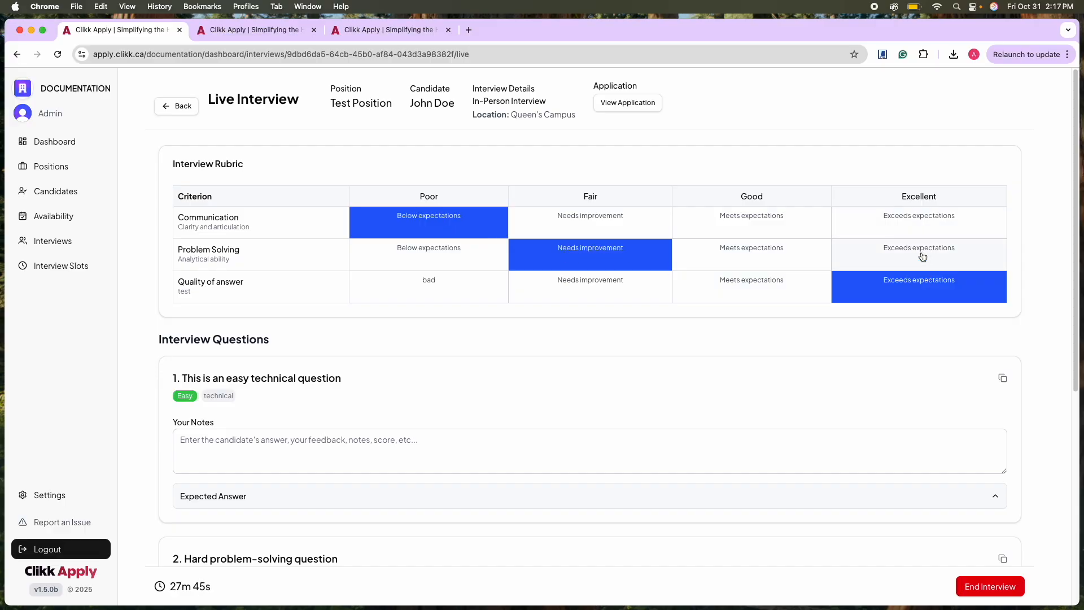
left_click(755, 226)
Enter the note "Great answer" for the easy technical question and reveal its expected answer.
scroll(373, 211, "down", 6)
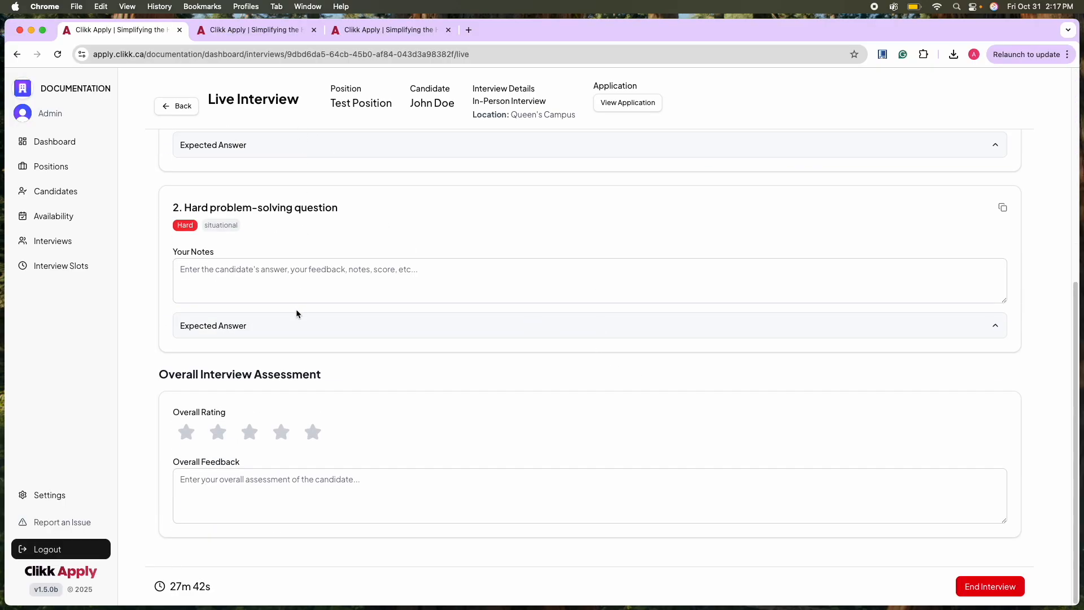
scroll(297, 310, "up", 3)
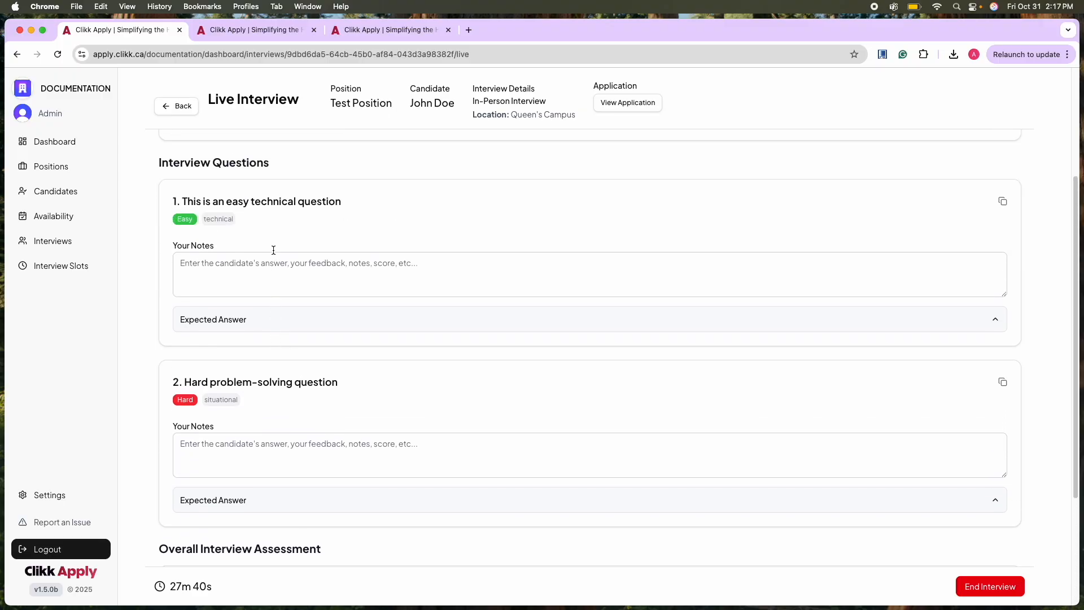
scroll(273, 251, "up", 1)
left_click(265, 289)
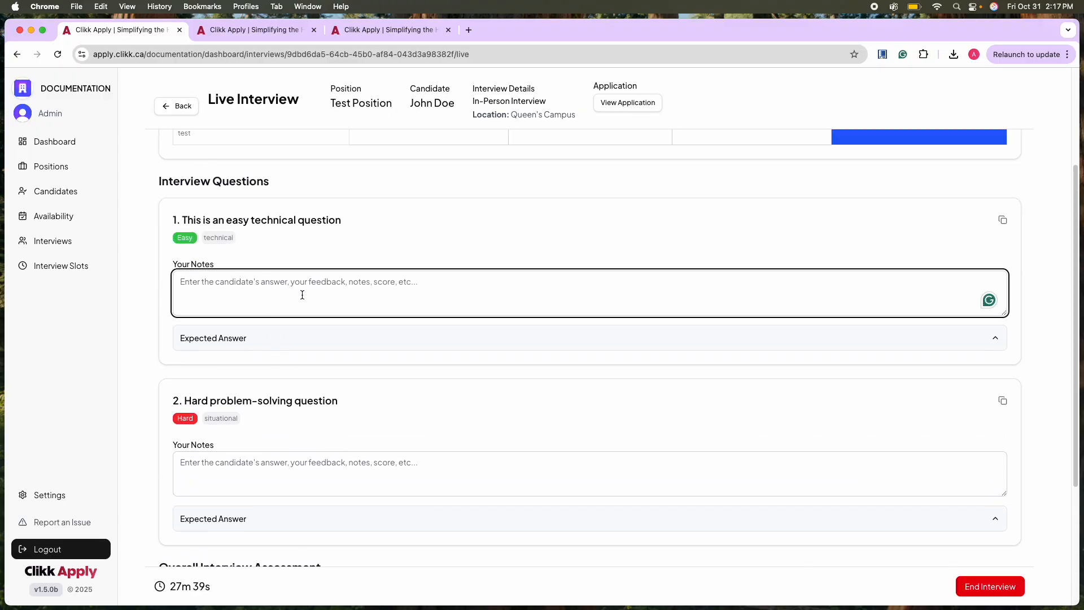
type("Great answetr\\")
key("BackSpace")
key("BackSpace")
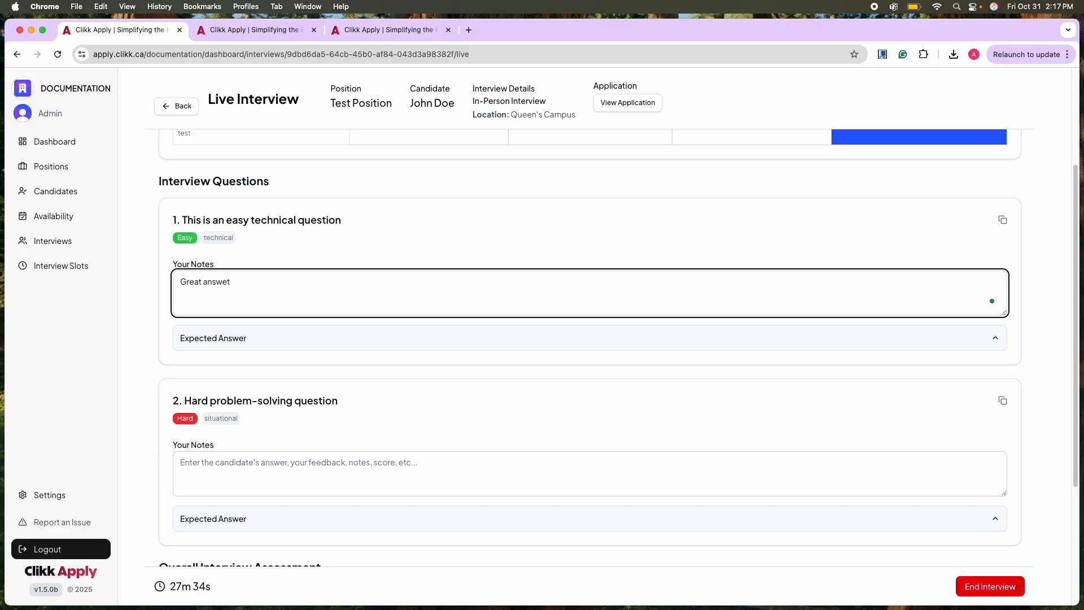
type("r")
left_click(375, 345)
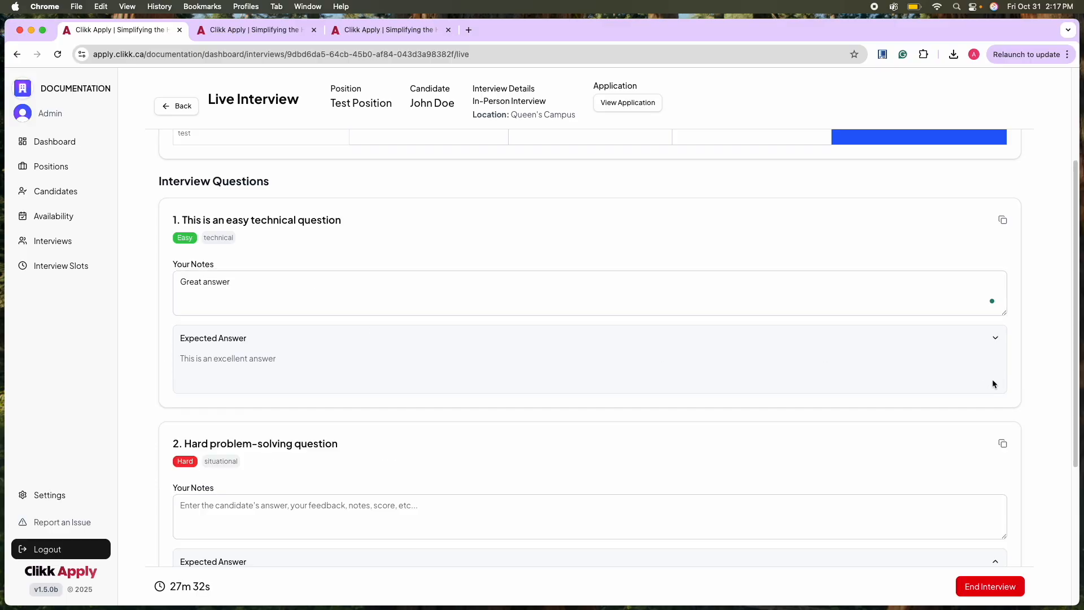
left_click_drag(280, 378, 141, 373)
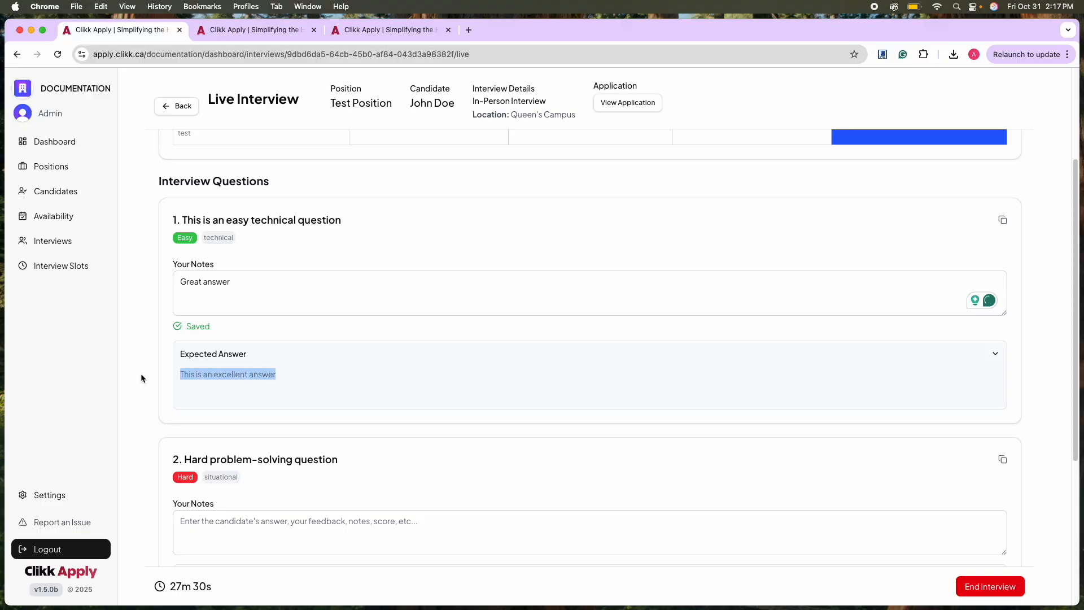
Enter the note "Poor answer" for the hard problem-solving question and reveal its expected answer.
scroll(244, 412, "down", 3)
left_click(230, 450)
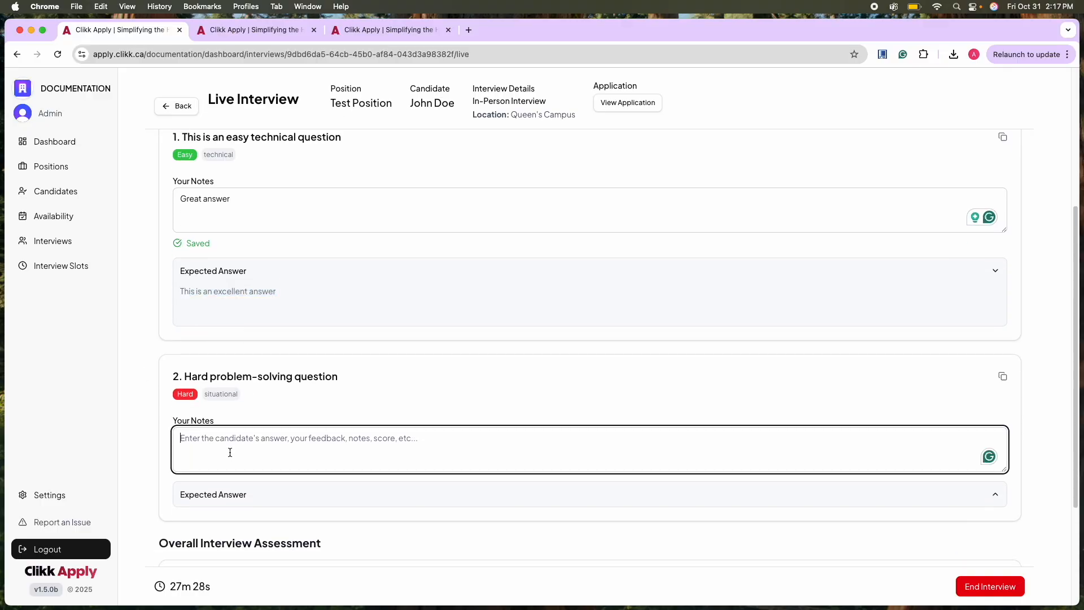
type("Poor answer")
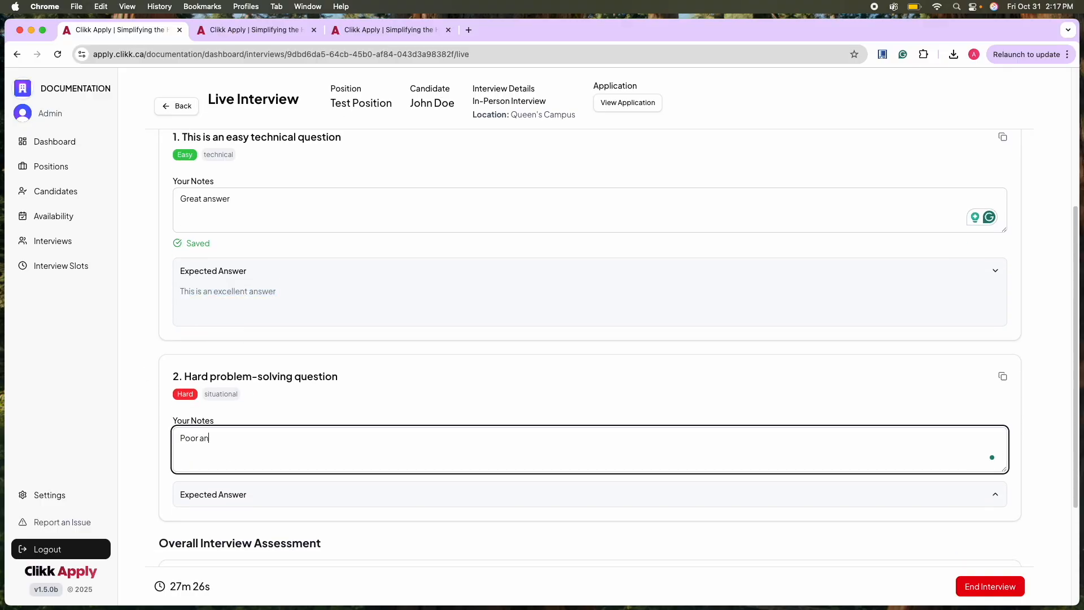
left_click(226, 497)
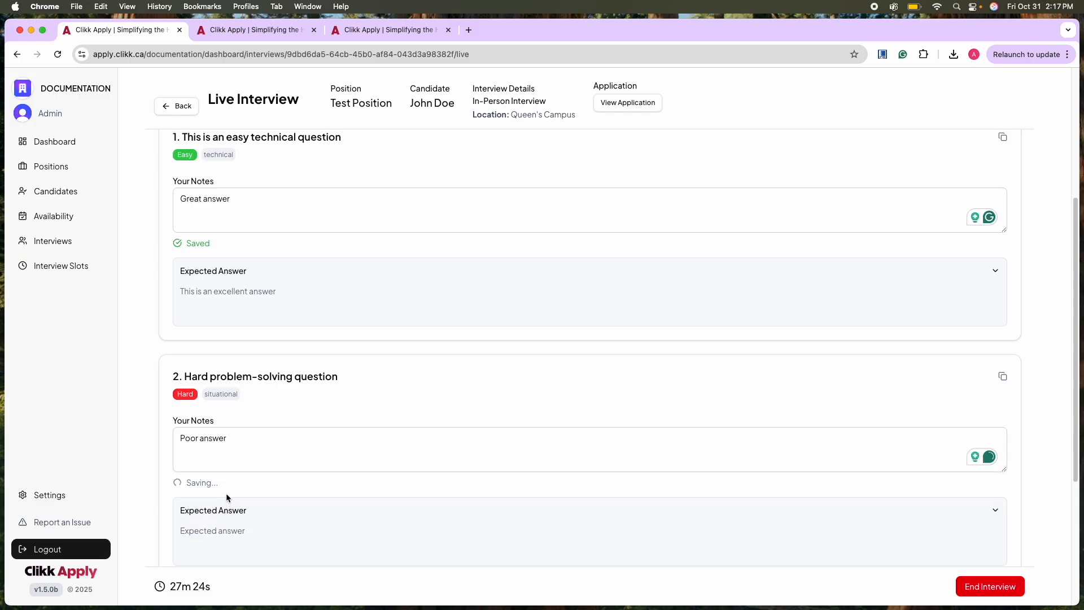
View the candidate's application from the live interview and return to the interview.
scroll(231, 493, "down", 6)
scroll(350, 327, "up", 10)
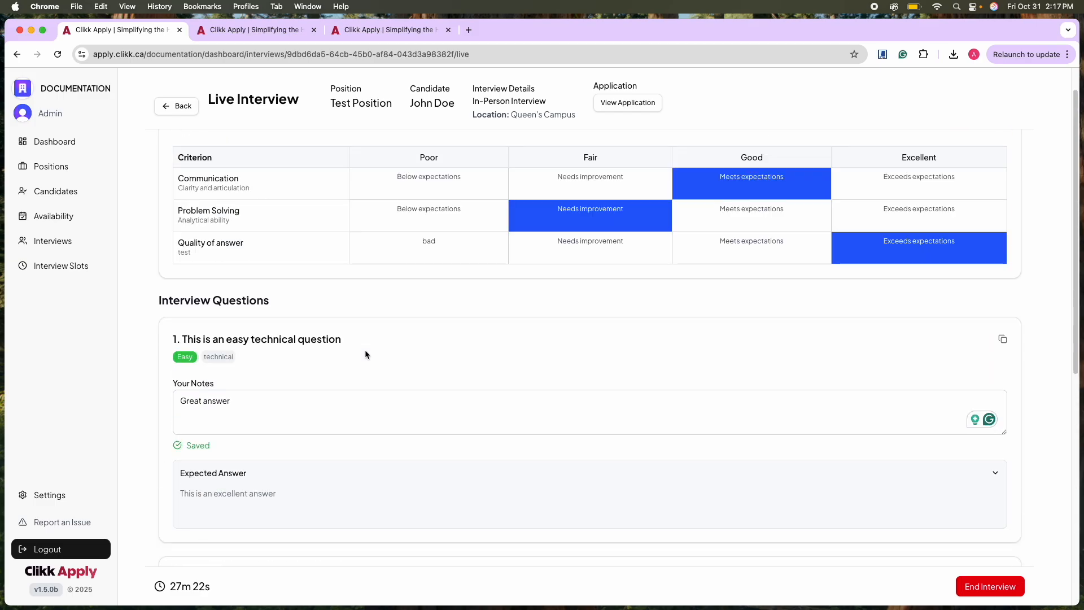
left_click(625, 103)
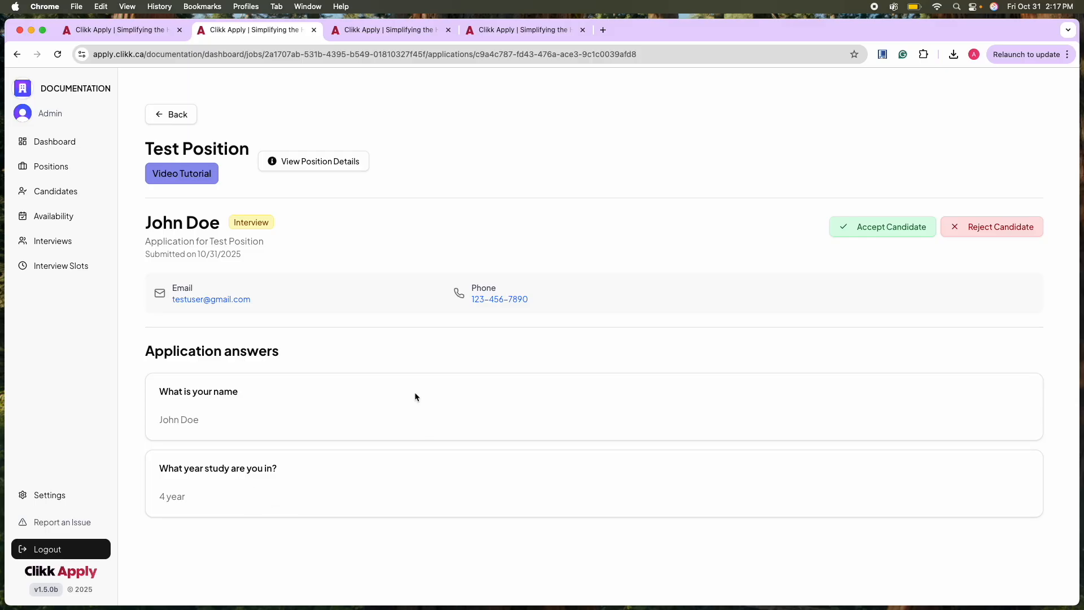
left_click(117, 33)
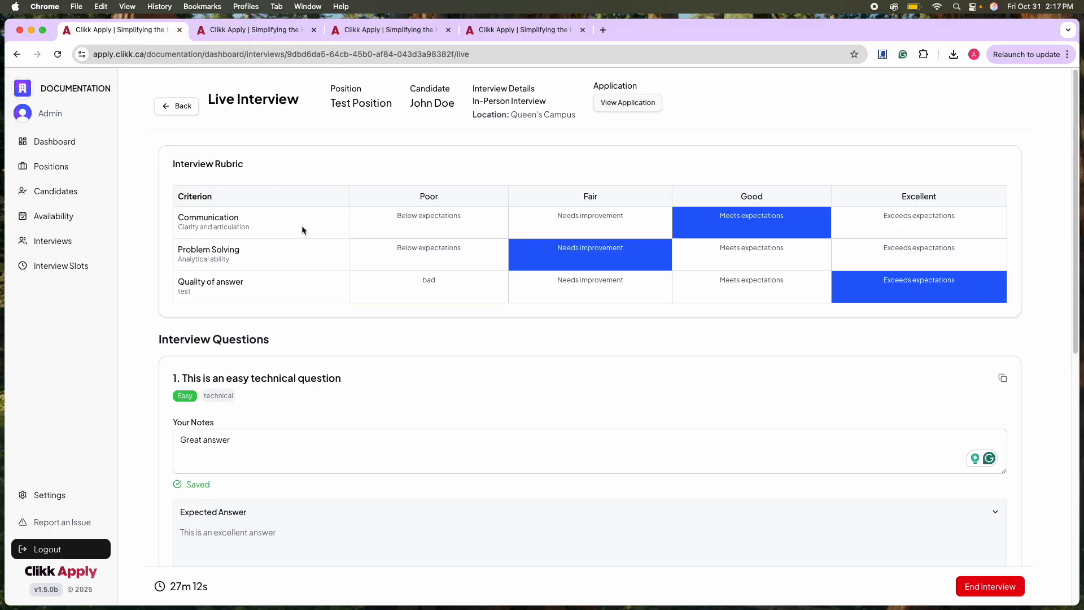
Give the interview an overall rating of 3 stars and enter the overall feedback "Is ok but has lots to learn".
scroll(420, 484, "down", 10)
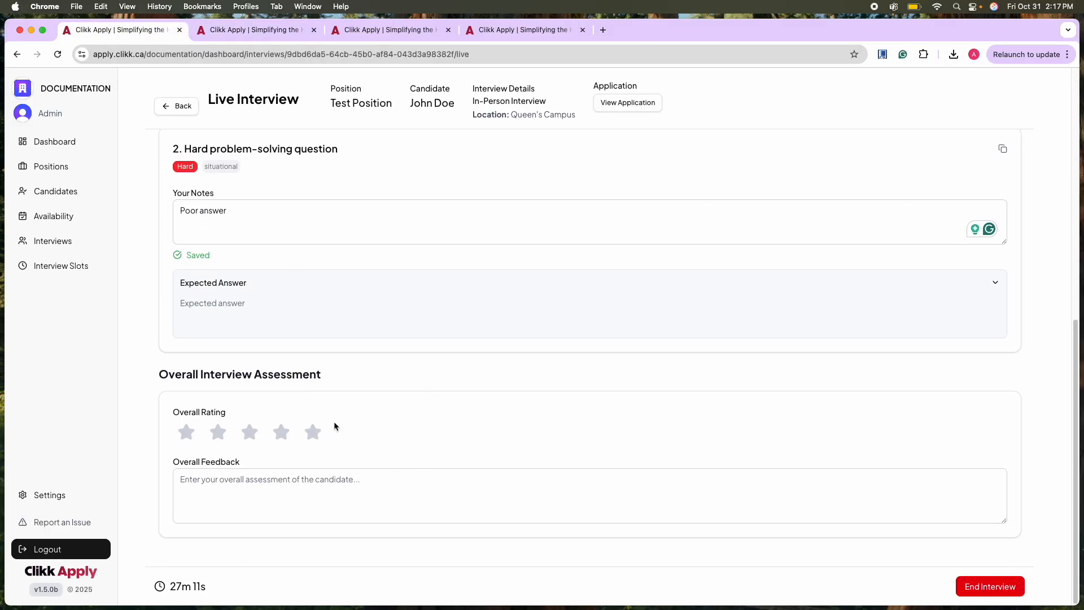
left_click(248, 440)
left_click(241, 497)
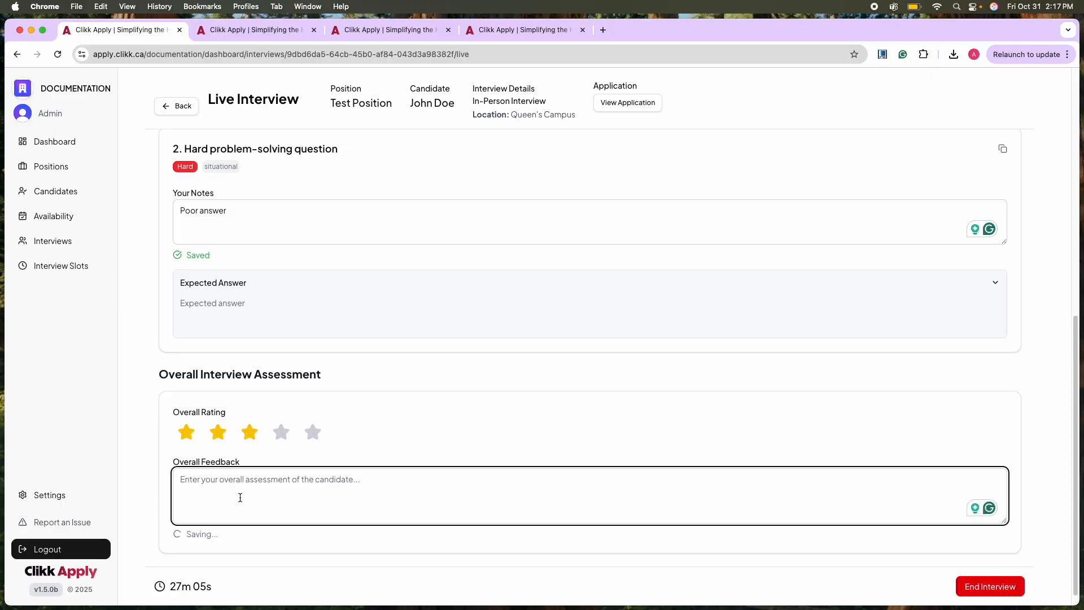
type("Is ok but has lots to learn")
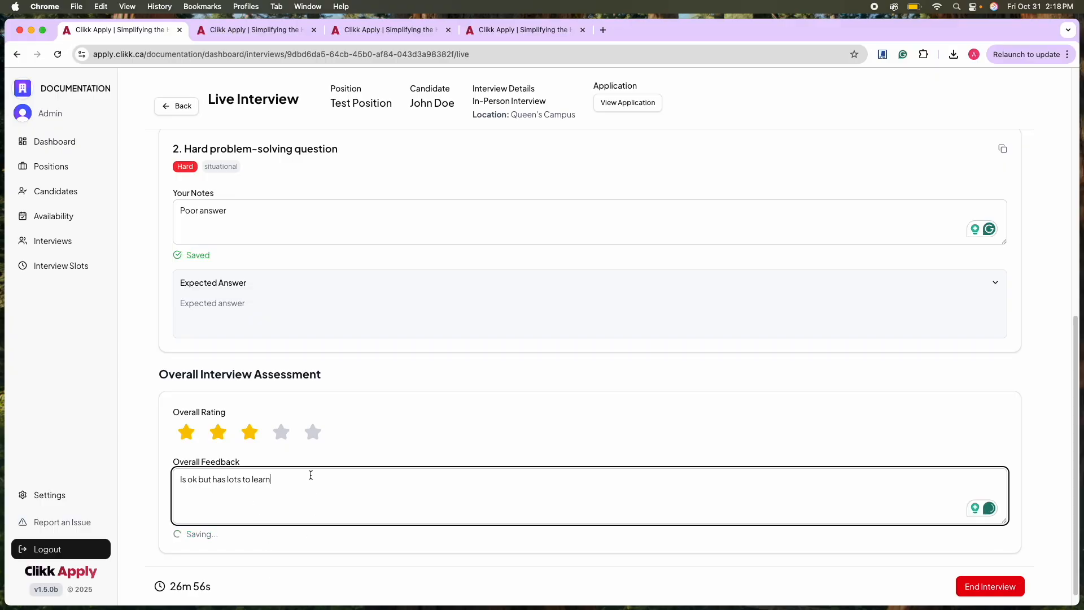
End the live interview for Test Position and confirm switching it to read-only mode.
scroll(285, 478, "down", 1)
scroll(285, 477, "up", 10)
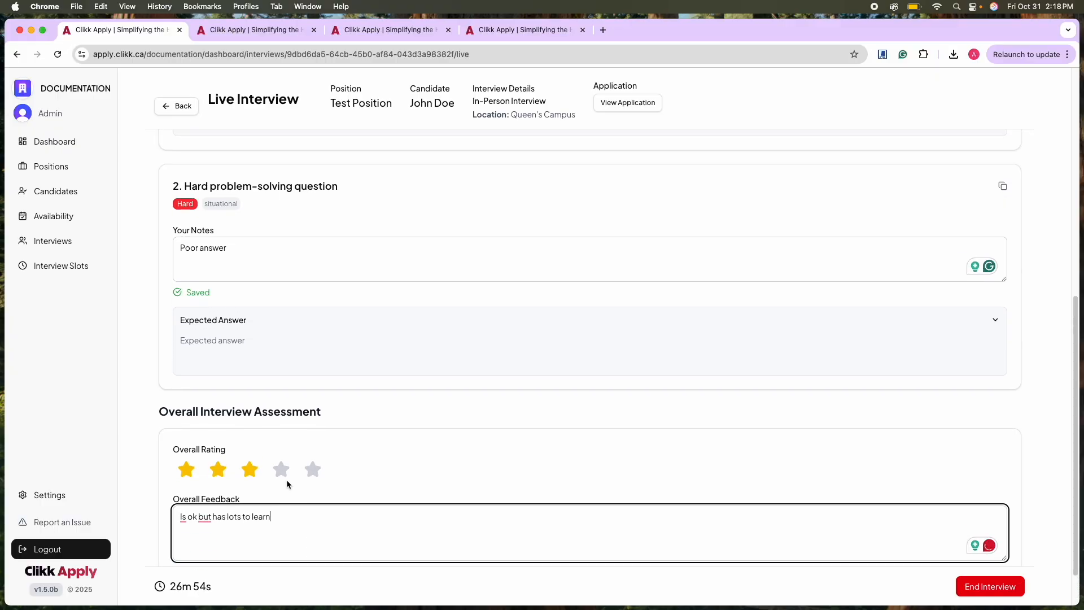
scroll(290, 480, "down", 10)
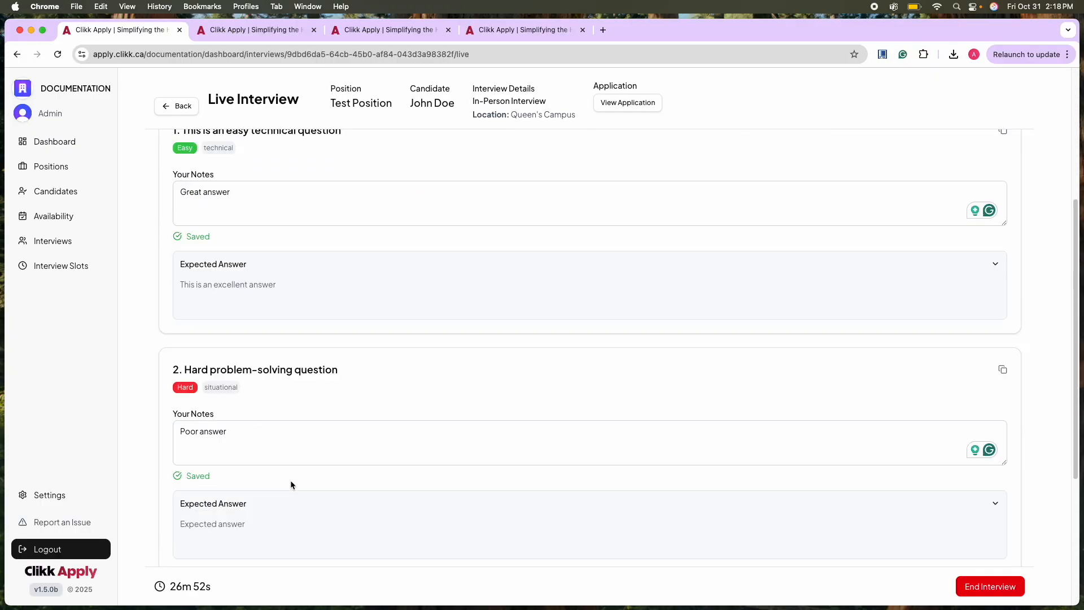
left_click(974, 586)
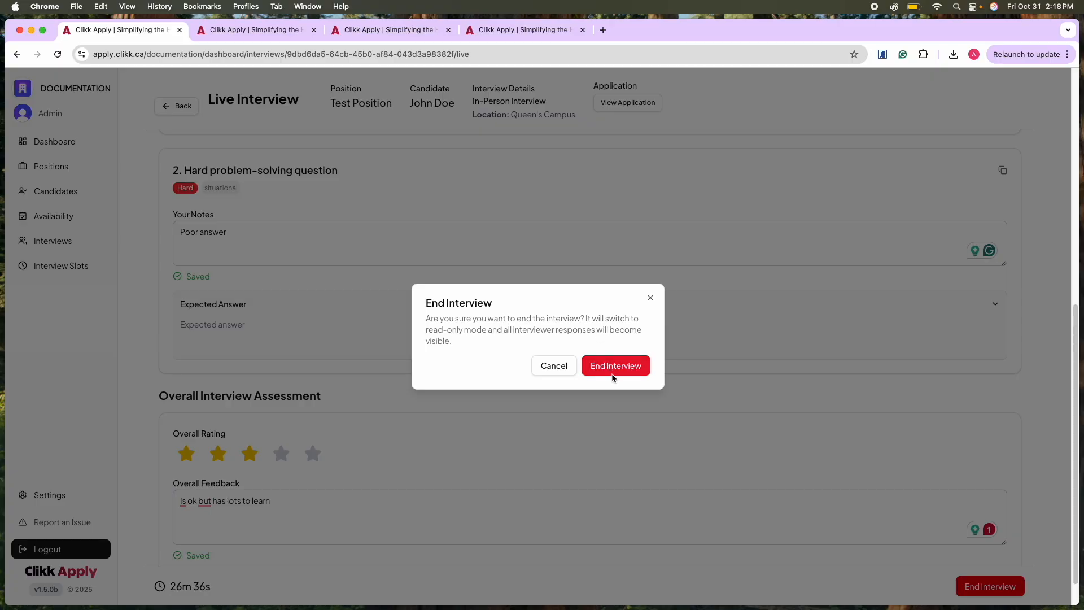
left_click(635, 371)
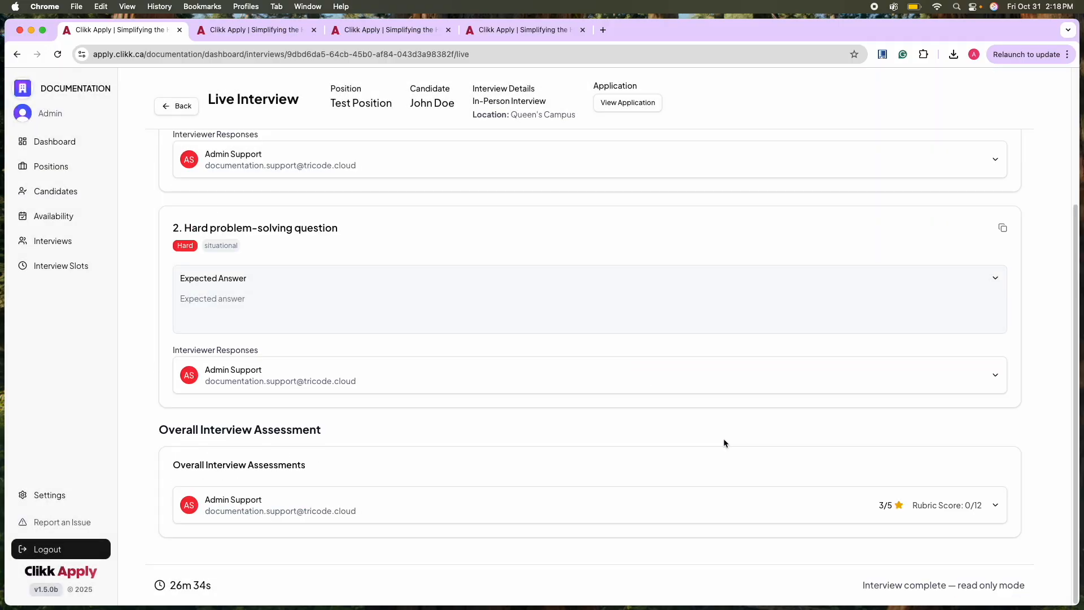
Look through the completed interview and check the interviewer's notes for the easy technical question.
scroll(383, 282, "up", 5)
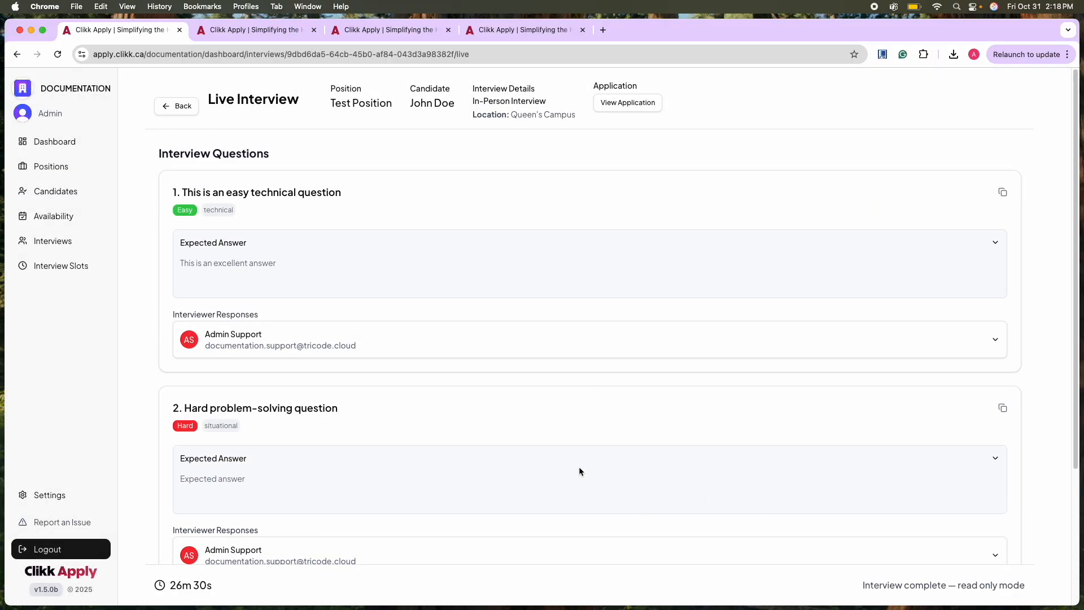
scroll(579, 469, "down", 5)
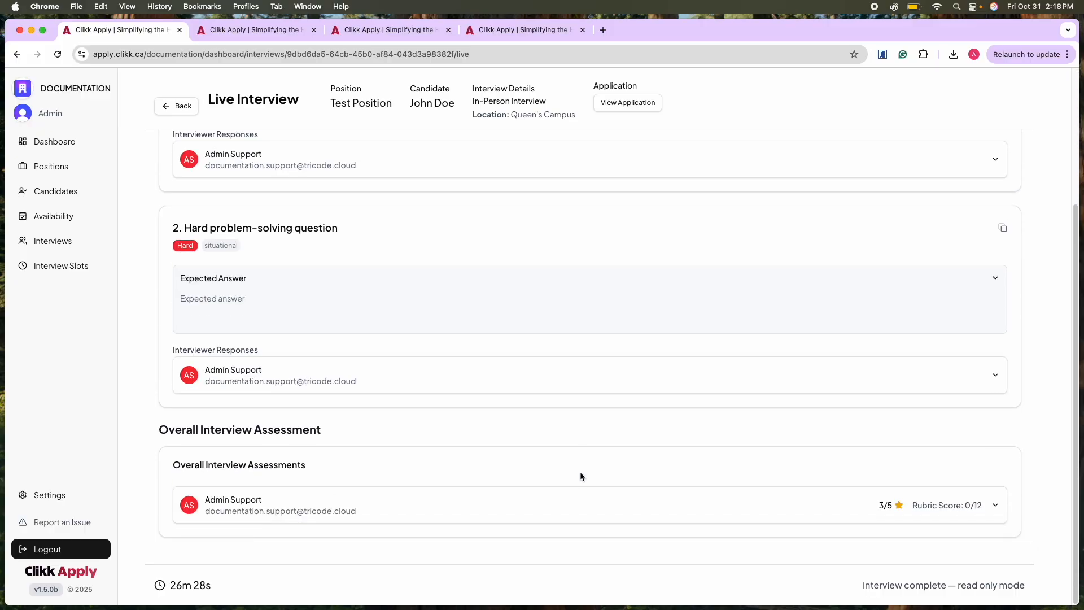
scroll(542, 473, "up", 5)
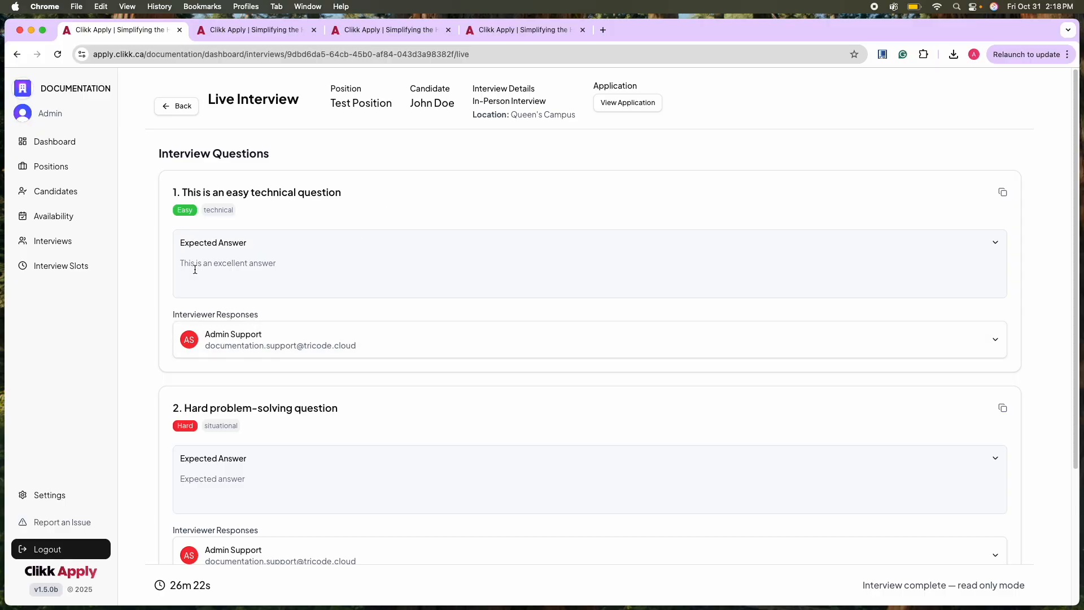
left_click(988, 344)
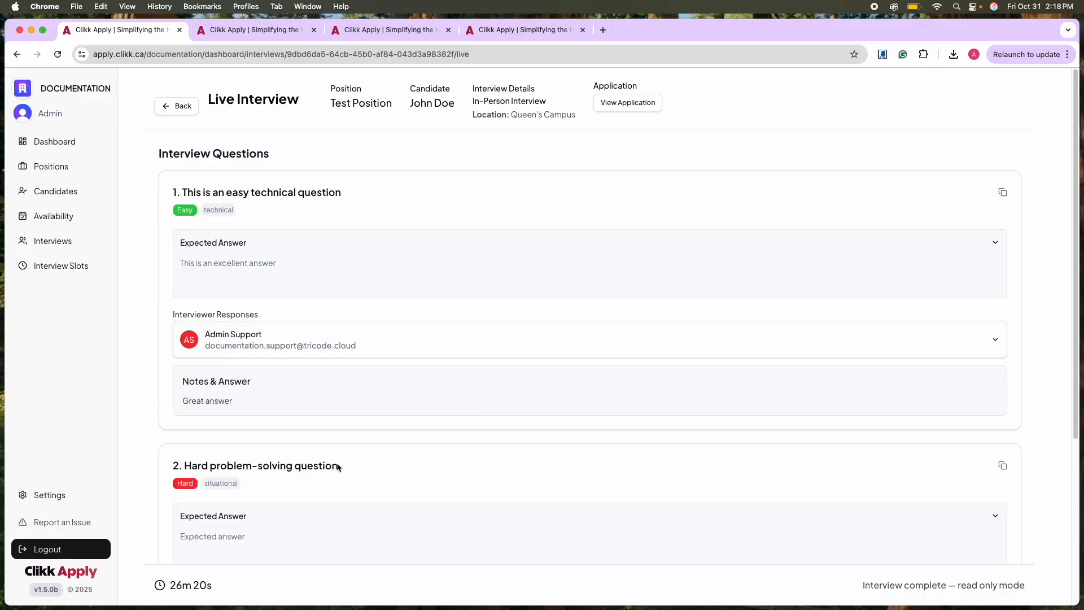
left_click(999, 353)
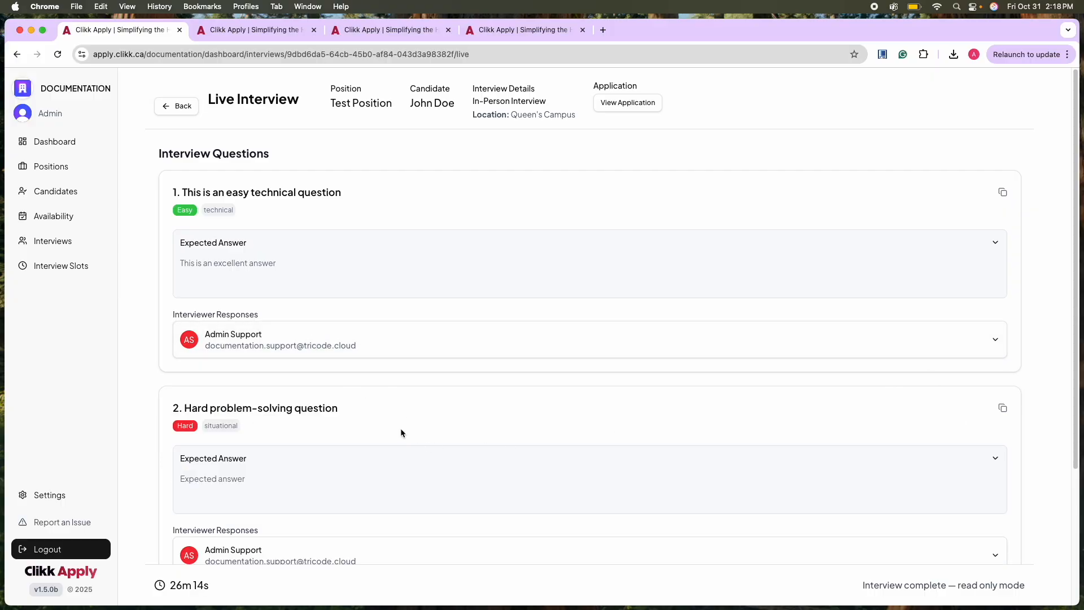
Examine the overall feedback and rubric breakdown in the interviewer's overall assessment, and collapse it again.
scroll(401, 426, "down", 5)
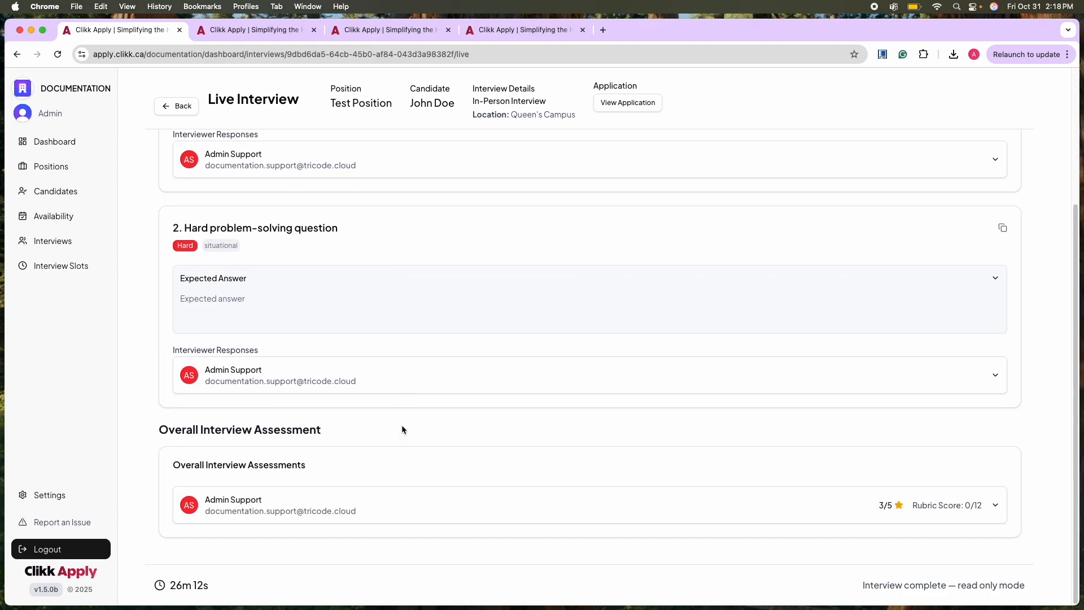
left_click(1005, 503)
scroll(905, 504, "down", 5)
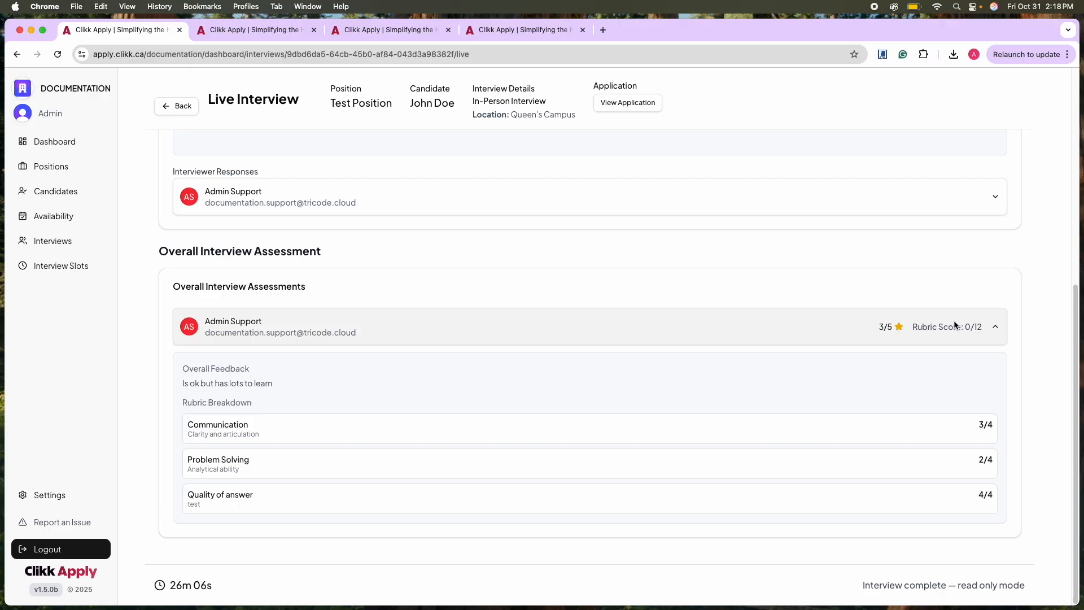
left_click(994, 330)
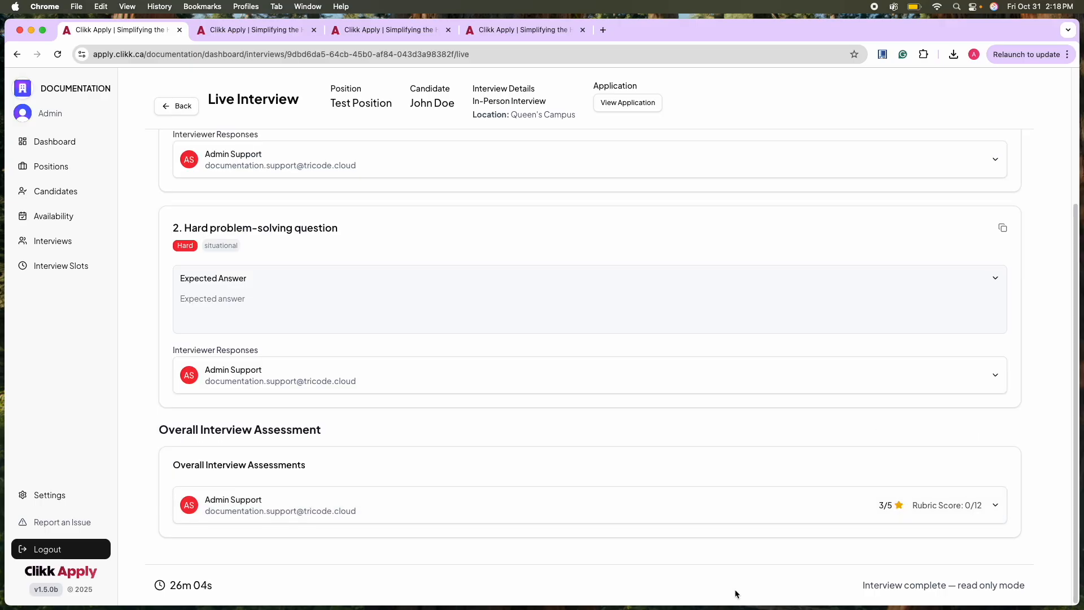
scroll(559, 497, "up", 5)
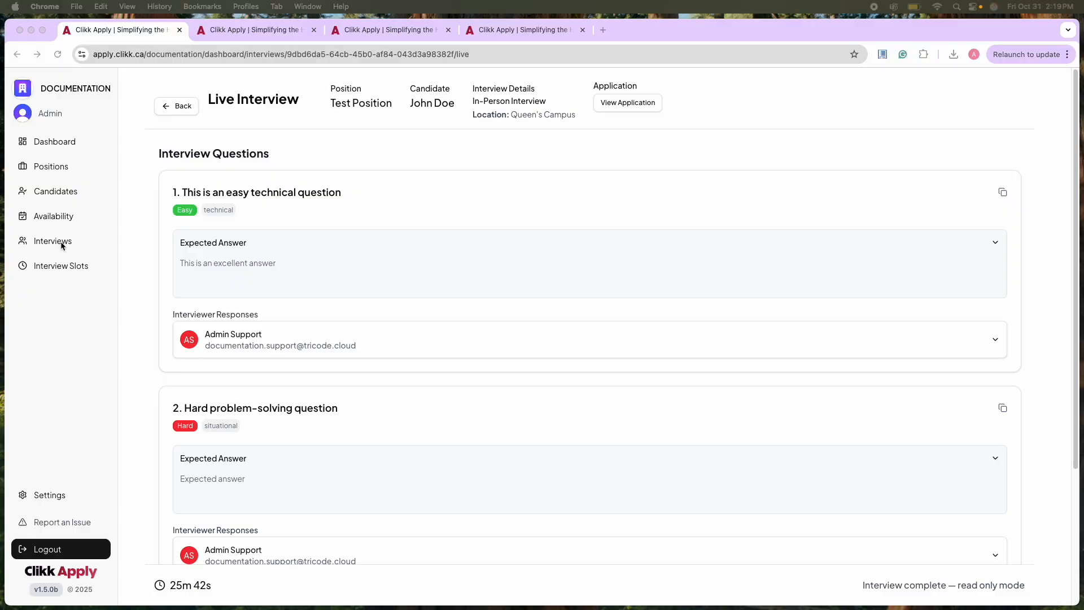
Reopen the completed Oct 31, 2:15 PM interview in read-only mode from the interviews list and view the candidate's application.
left_click(59, 243)
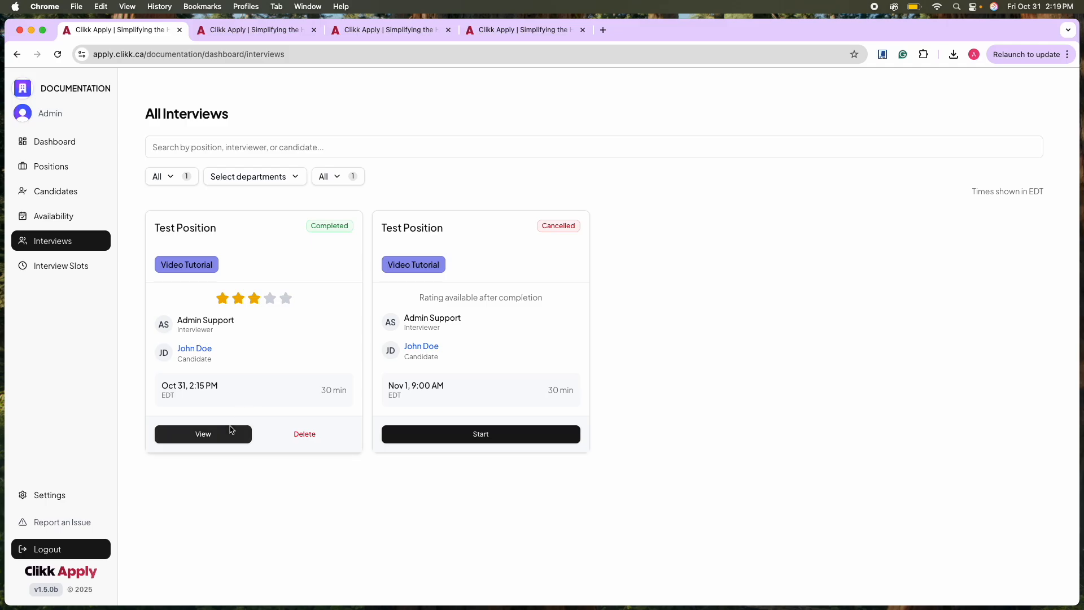
left_click(203, 439)
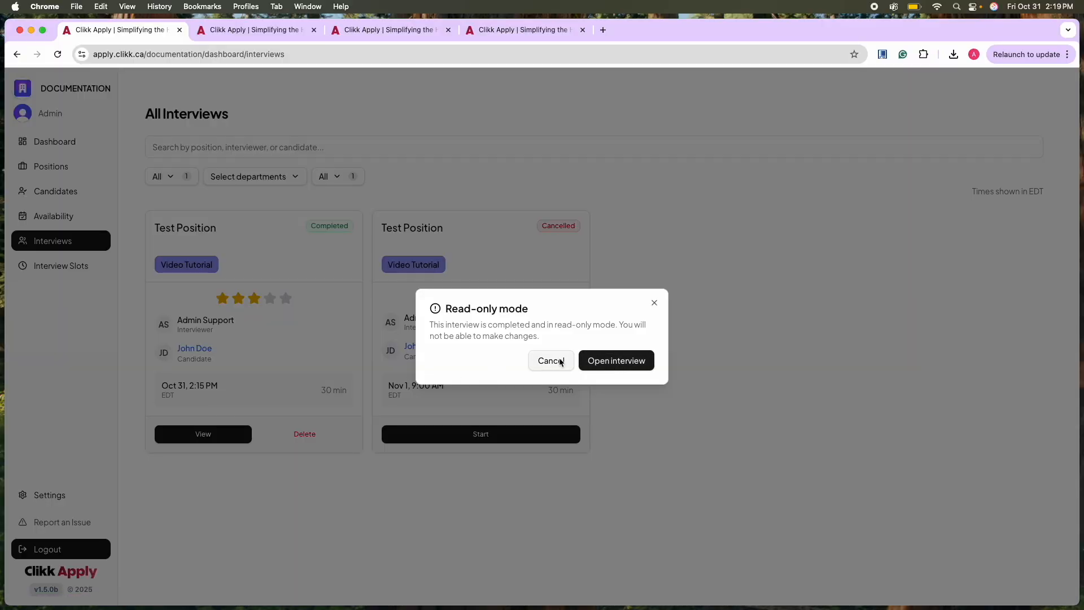
left_click(590, 361)
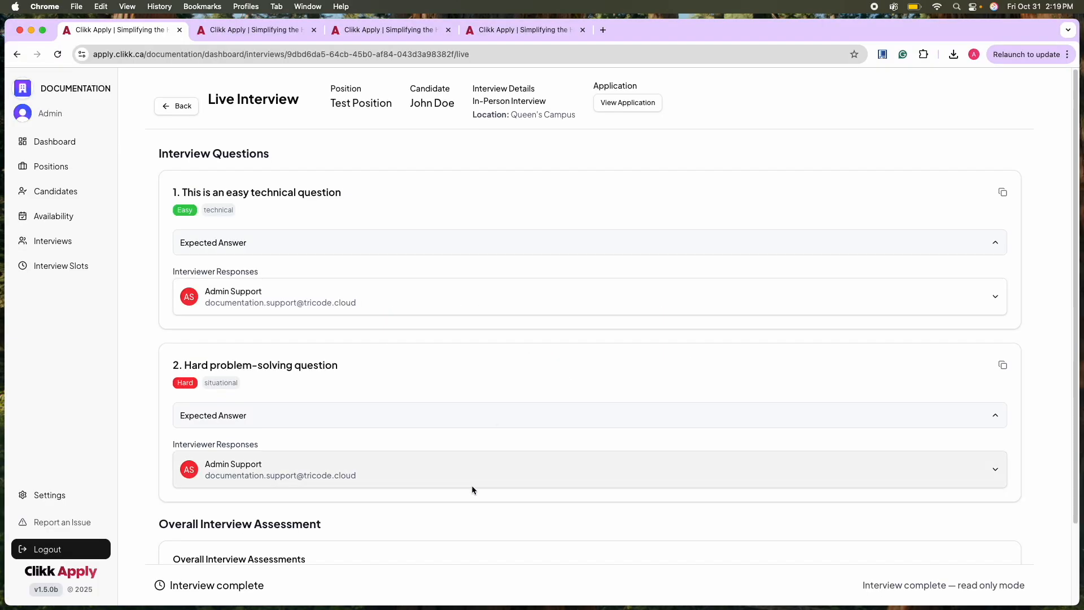
scroll(472, 485, "down", 3)
scroll(463, 479, "up", 3)
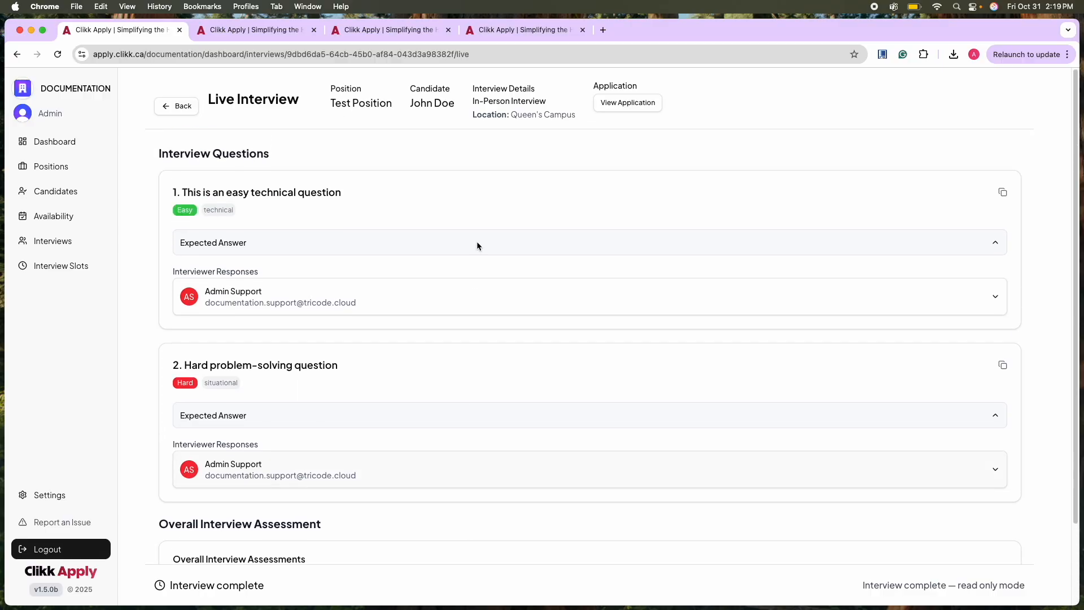
left_click(621, 104)
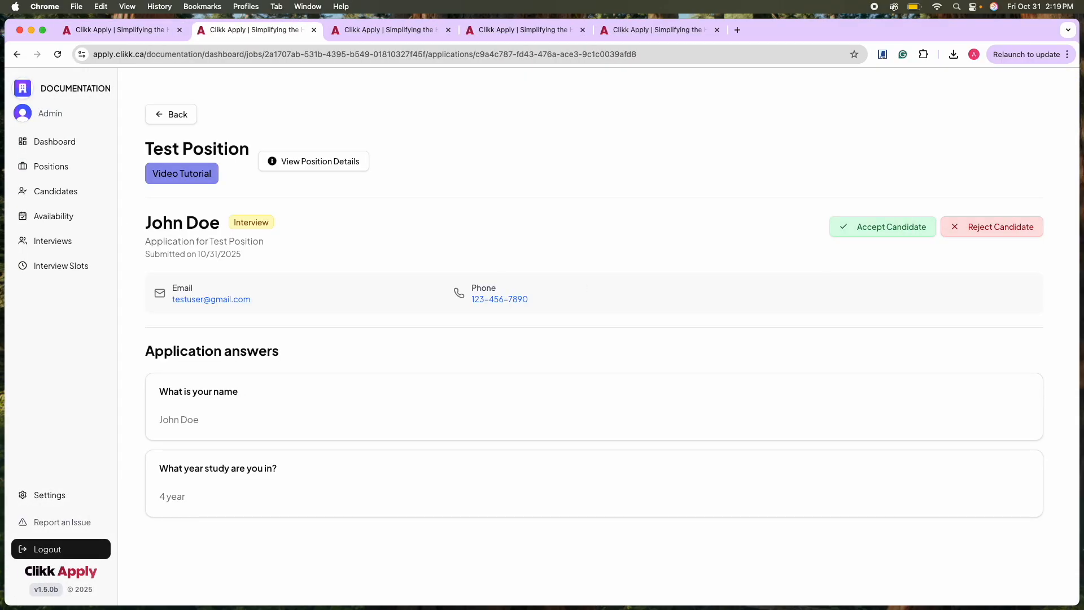
Accept the interviewed candidate from Test Position's list of applications and go back to the positions overview.
left_click(55, 168)
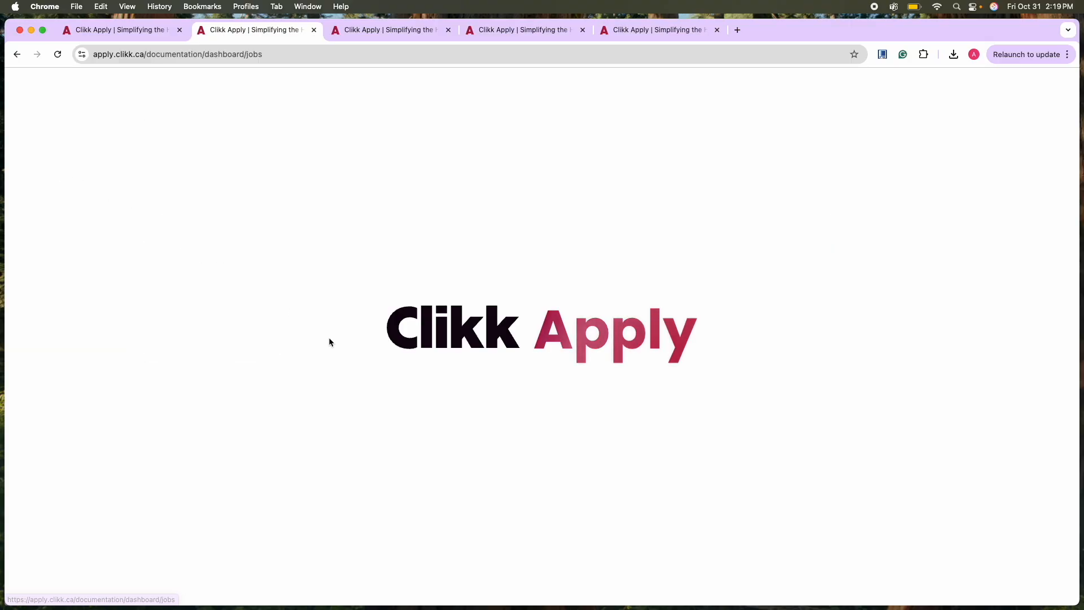
left_click(338, 315)
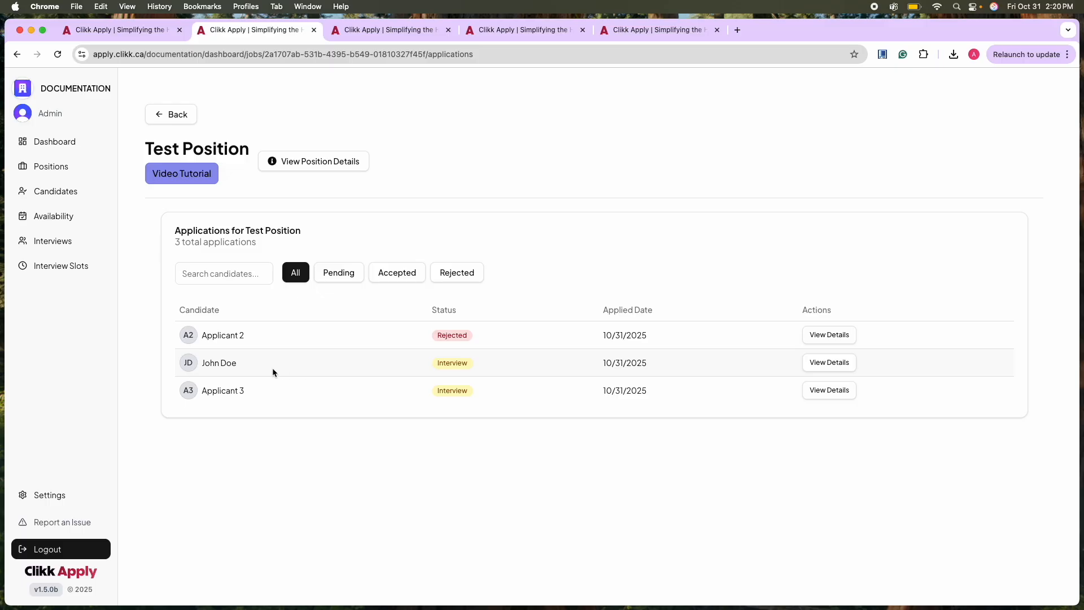
left_click(829, 364)
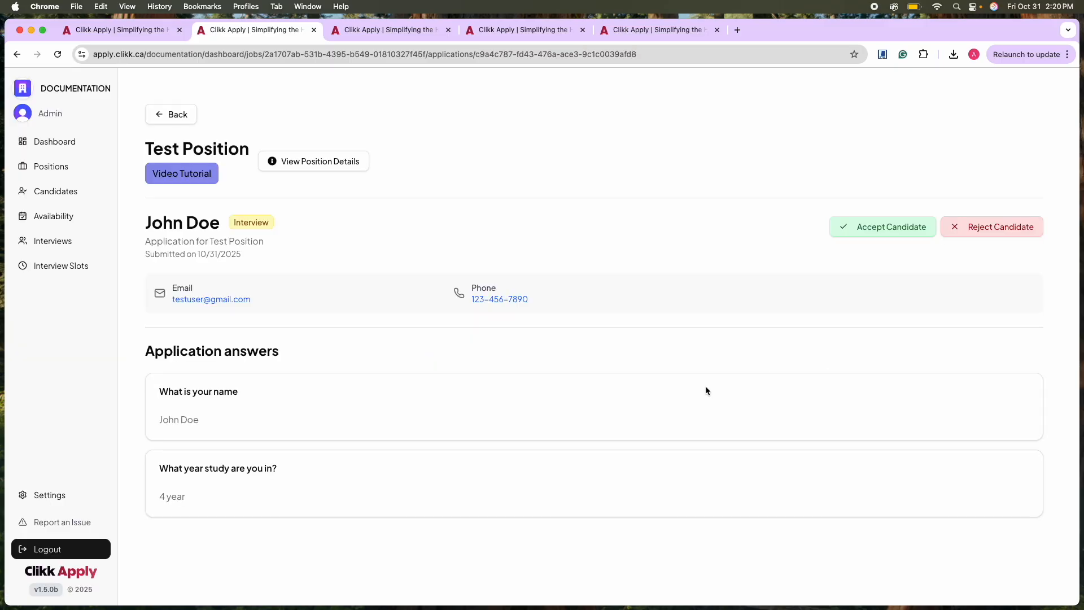
left_click(885, 235)
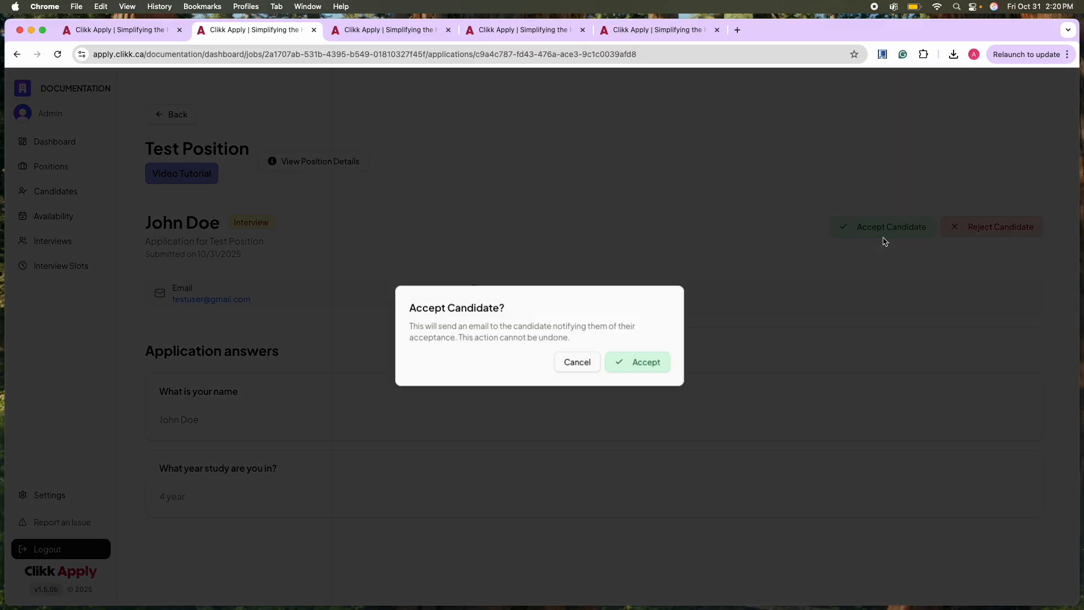
left_click(656, 371)
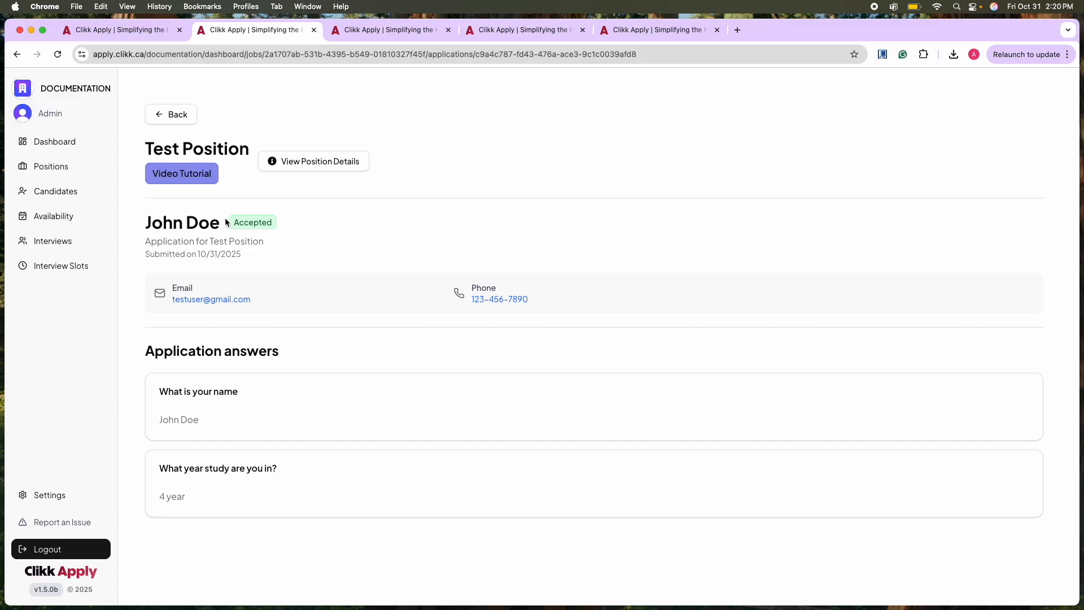
left_click(178, 115)
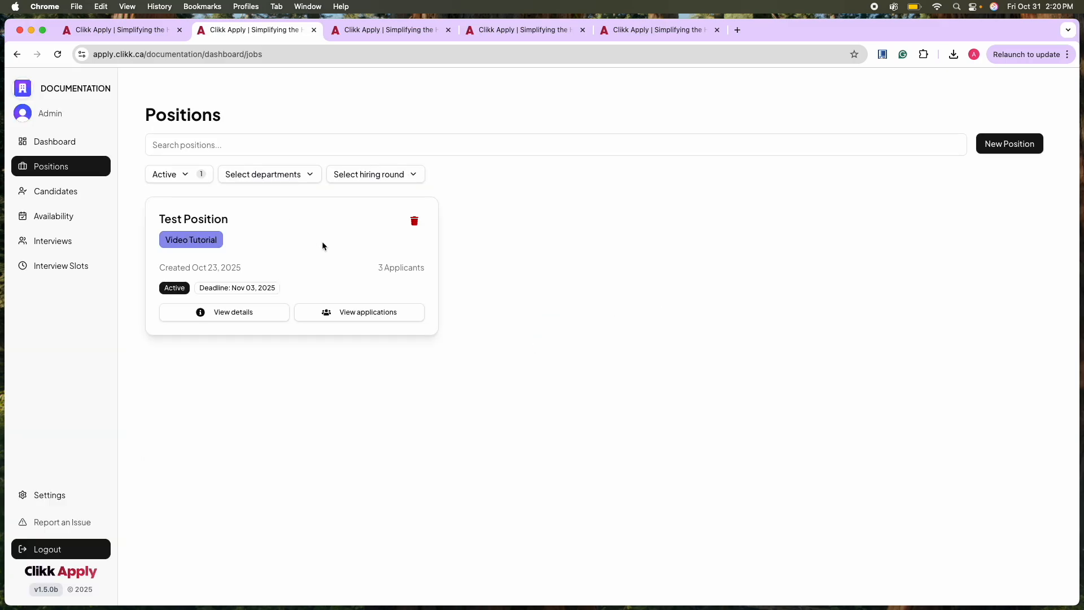